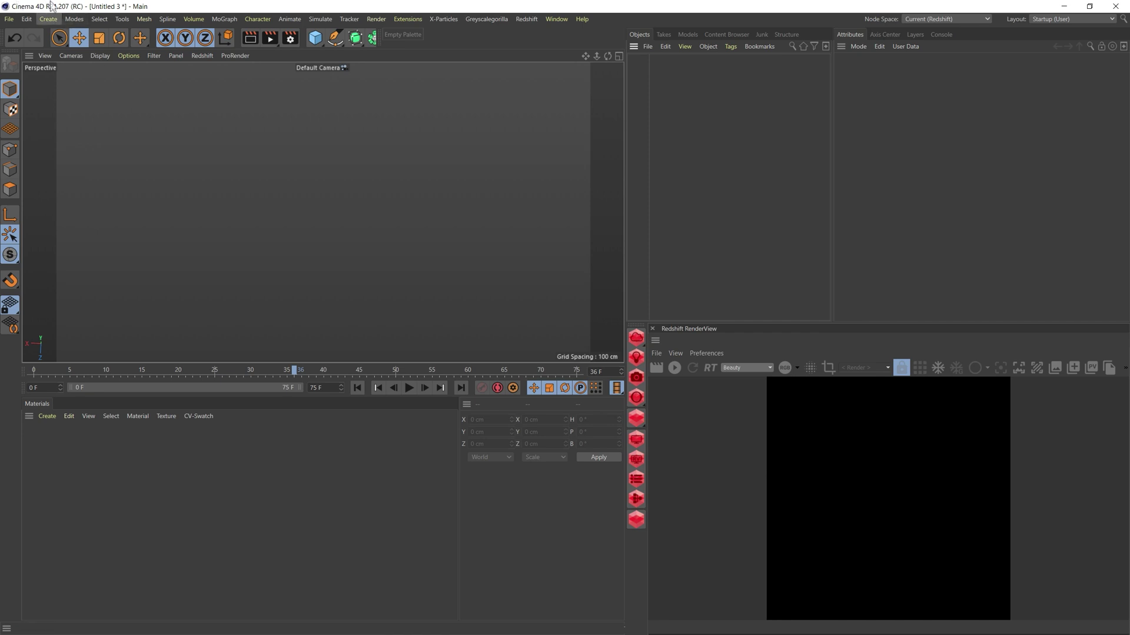
- Check the X-Particles version information, then close the information window
left_click(443, 20)
left_click(443, 38)
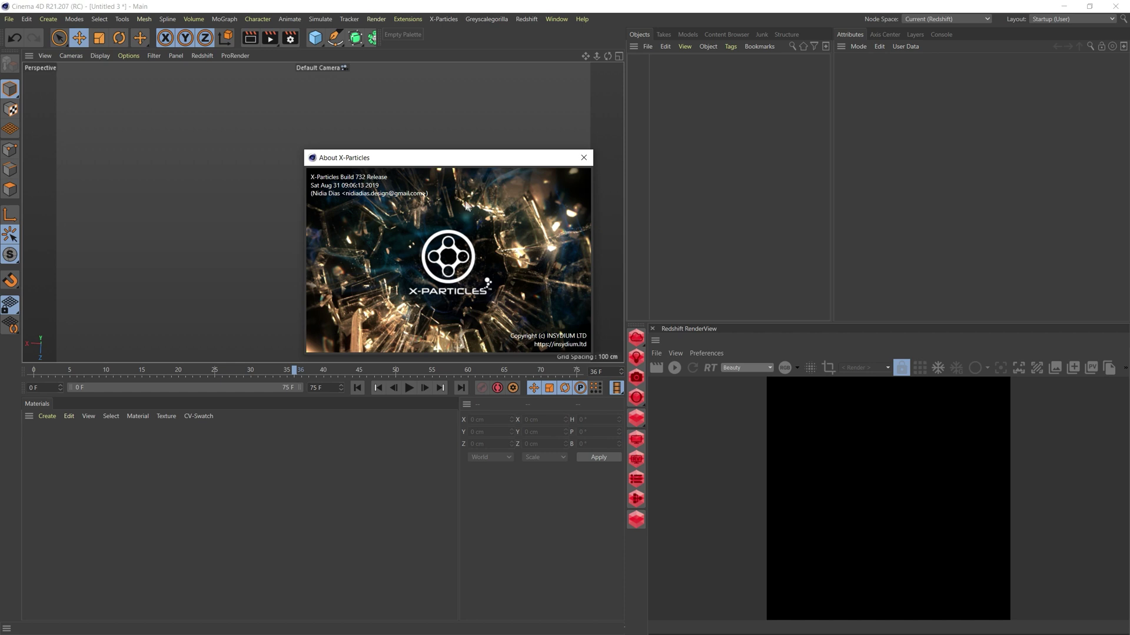
left_click(584, 158)
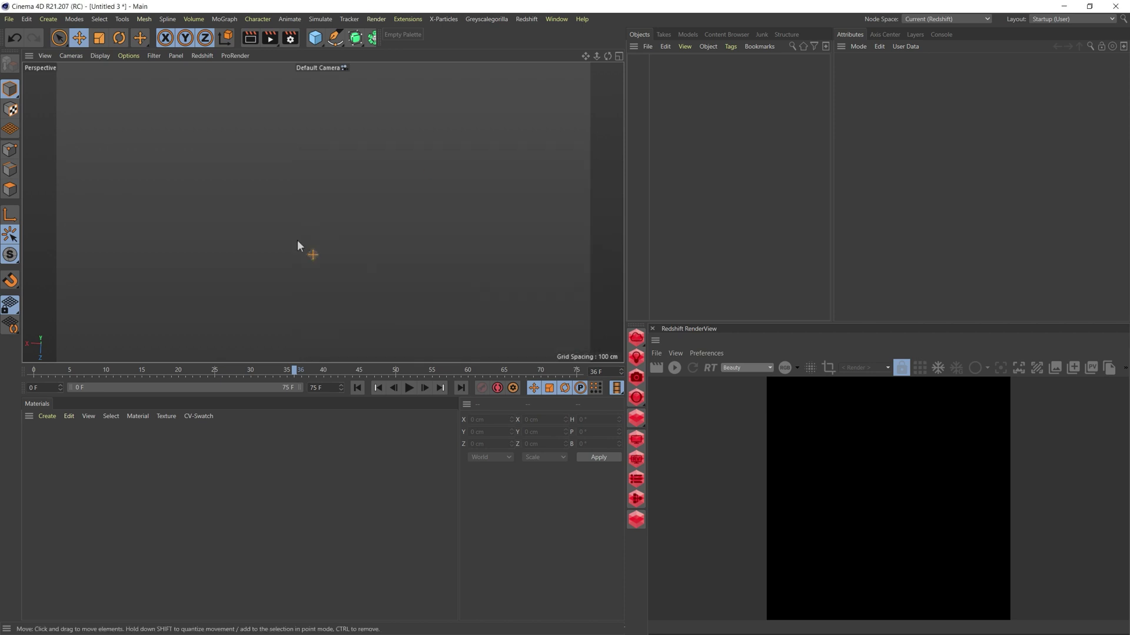
- Add an xpSystem to the scene and play the animation to watch particles emit
left_click(442, 19)
left_click(448, 57)
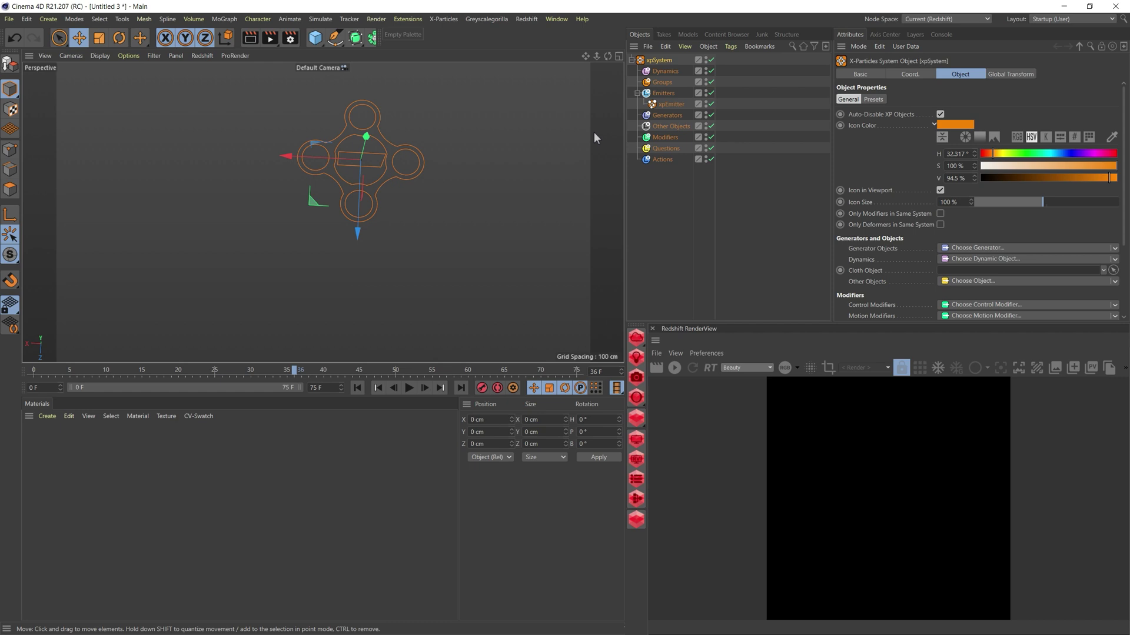
left_click_drag(585, 56, 588, 62)
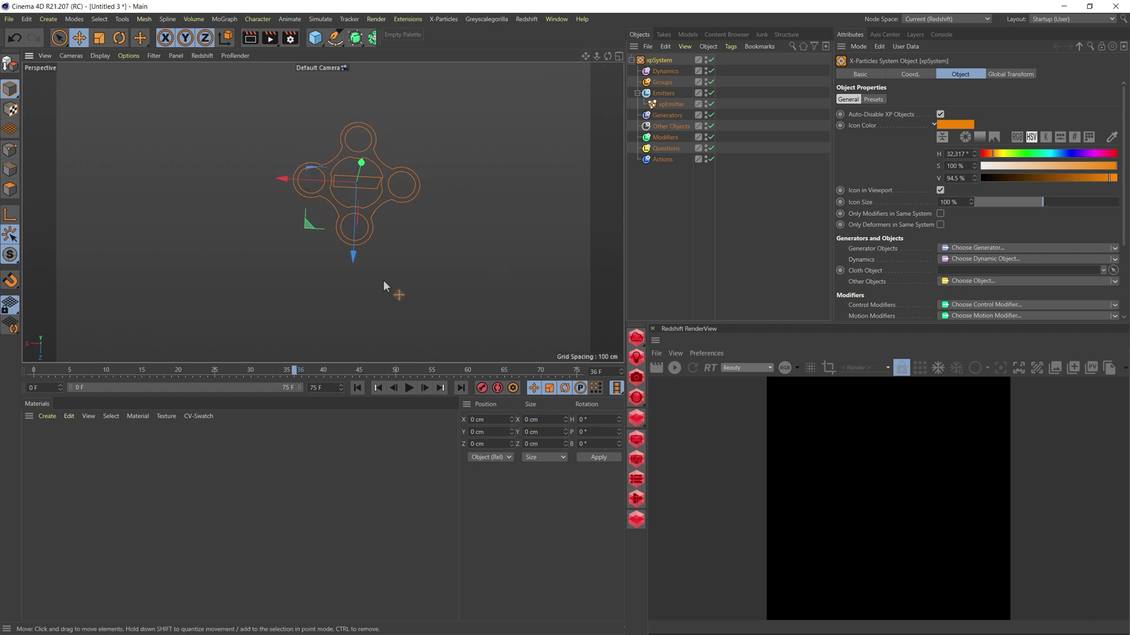
left_click(409, 388)
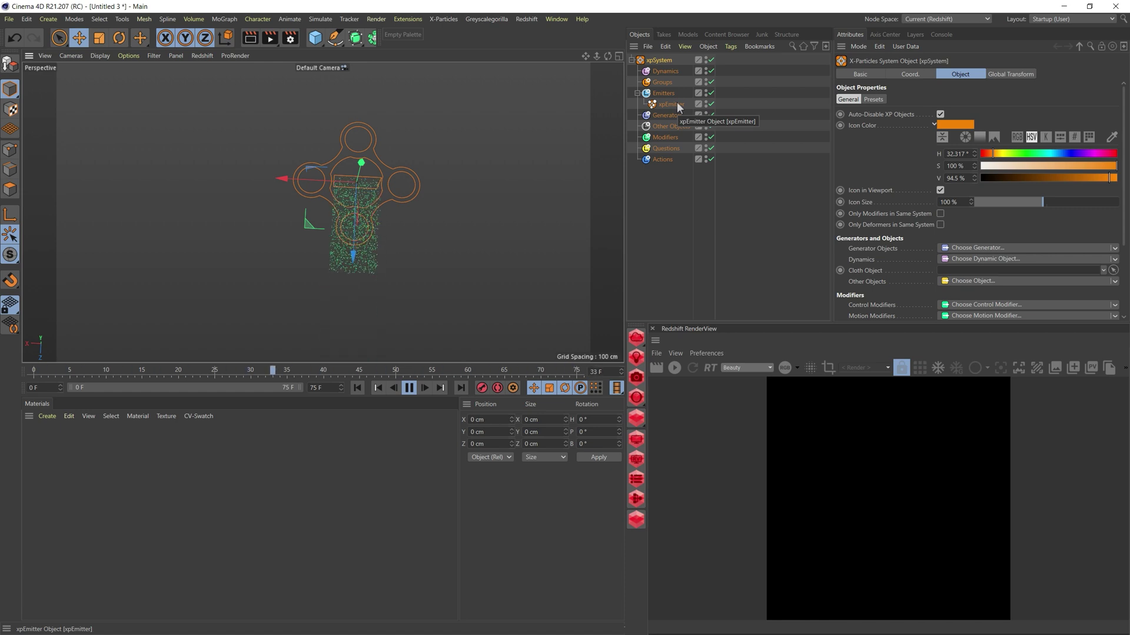
- Add an xpFlowField to the Dynamics folder with 100 % strength and Random flow
left_click(670, 72)
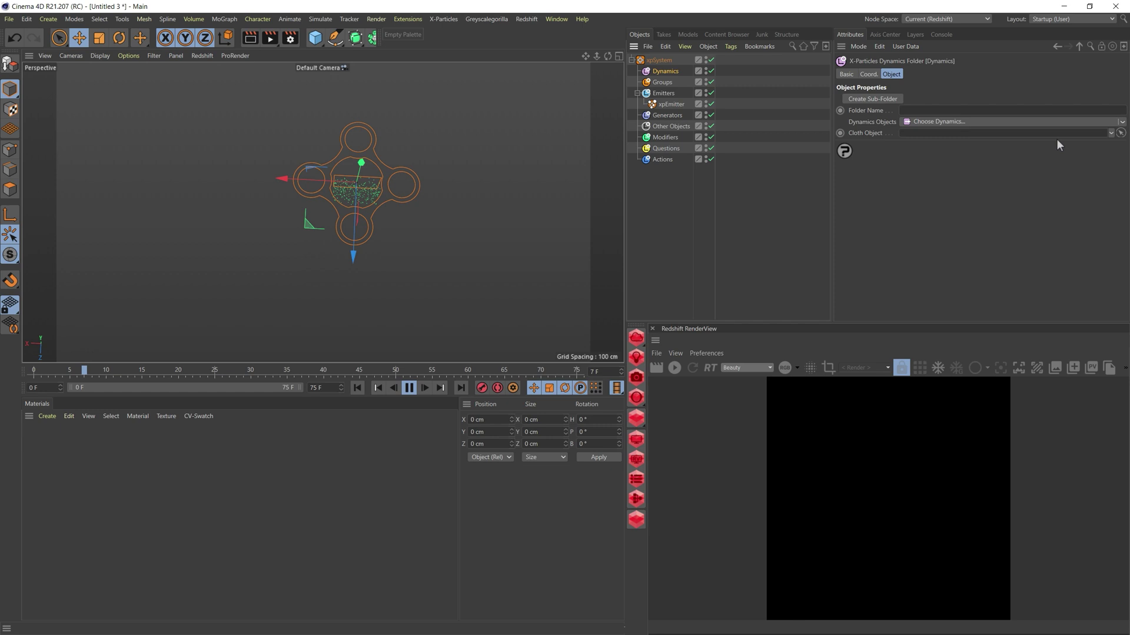
left_click(942, 121)
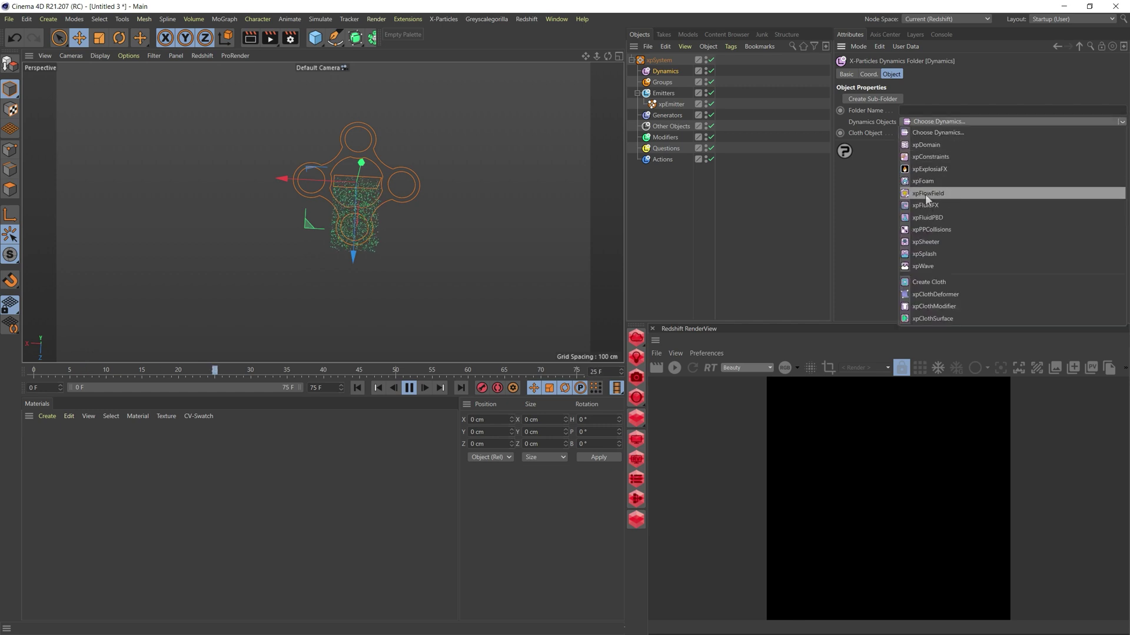
left_click(925, 194)
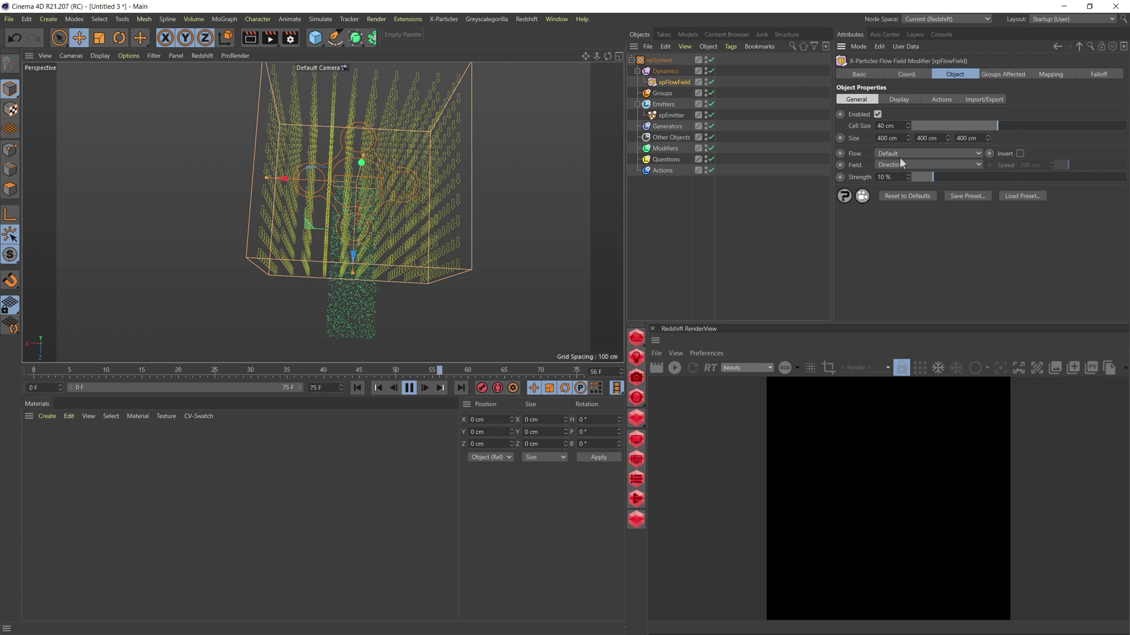
left_click_drag(934, 177, 1125, 177)
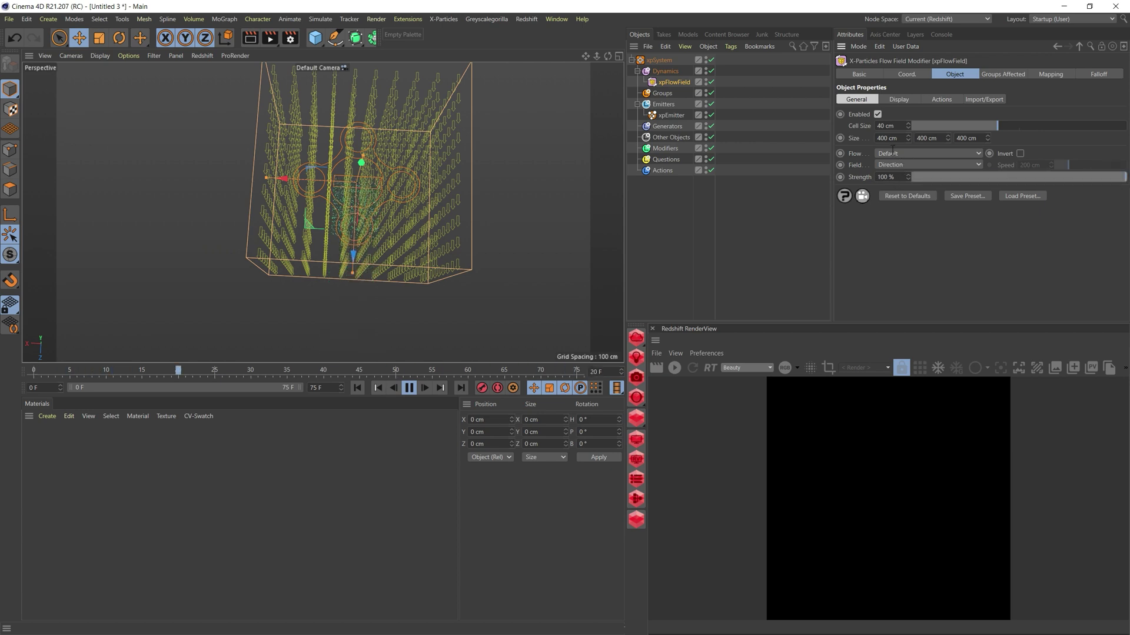
left_click(893, 152)
left_click(901, 181)
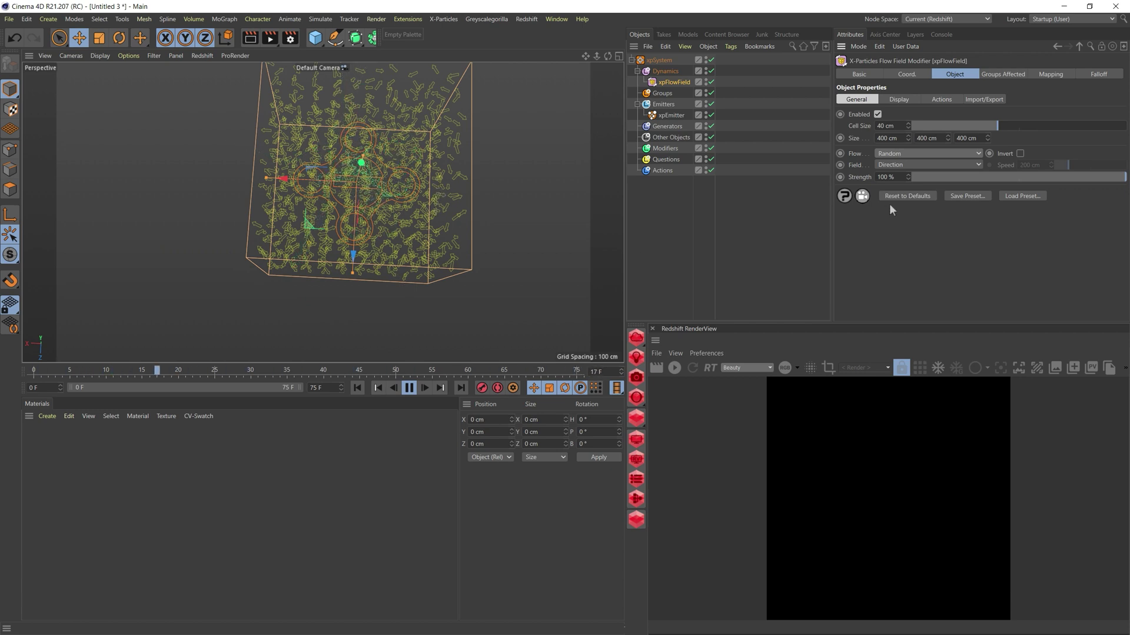
left_click(909, 152)
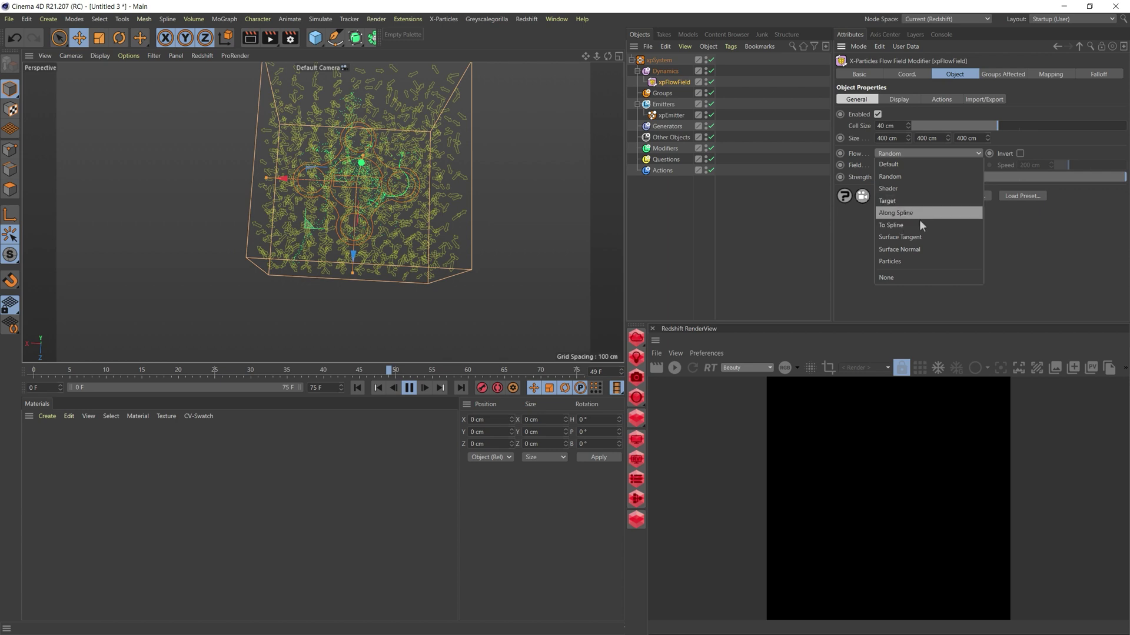
left_click(1029, 288)
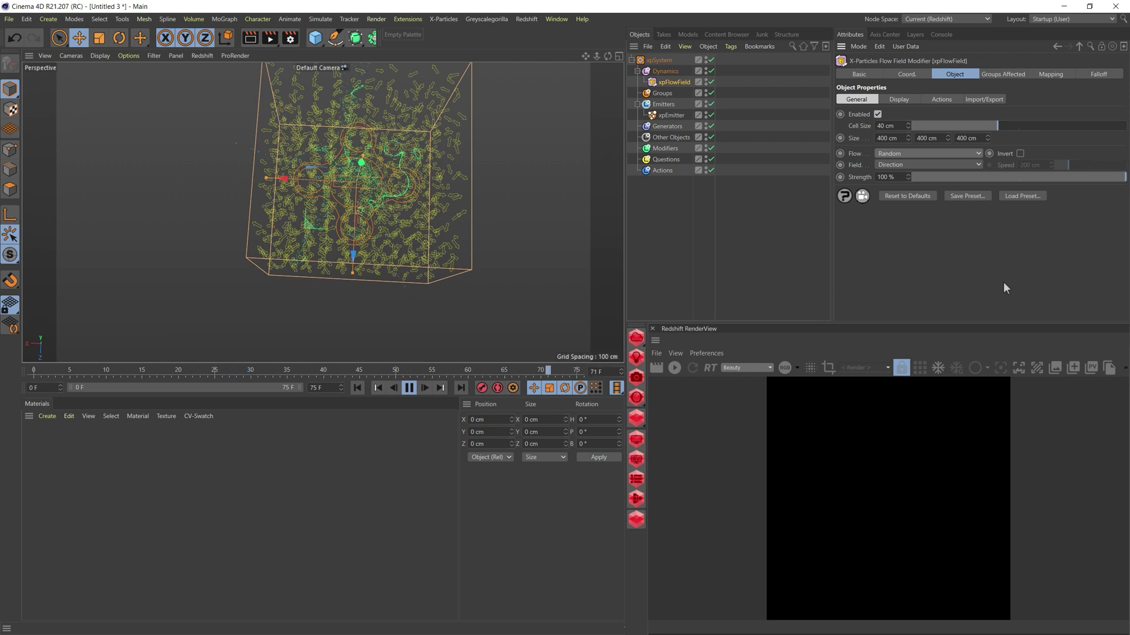
- Stop playback, paste the Letter E spline, and hide the flow field grid
key("9")
key("e")
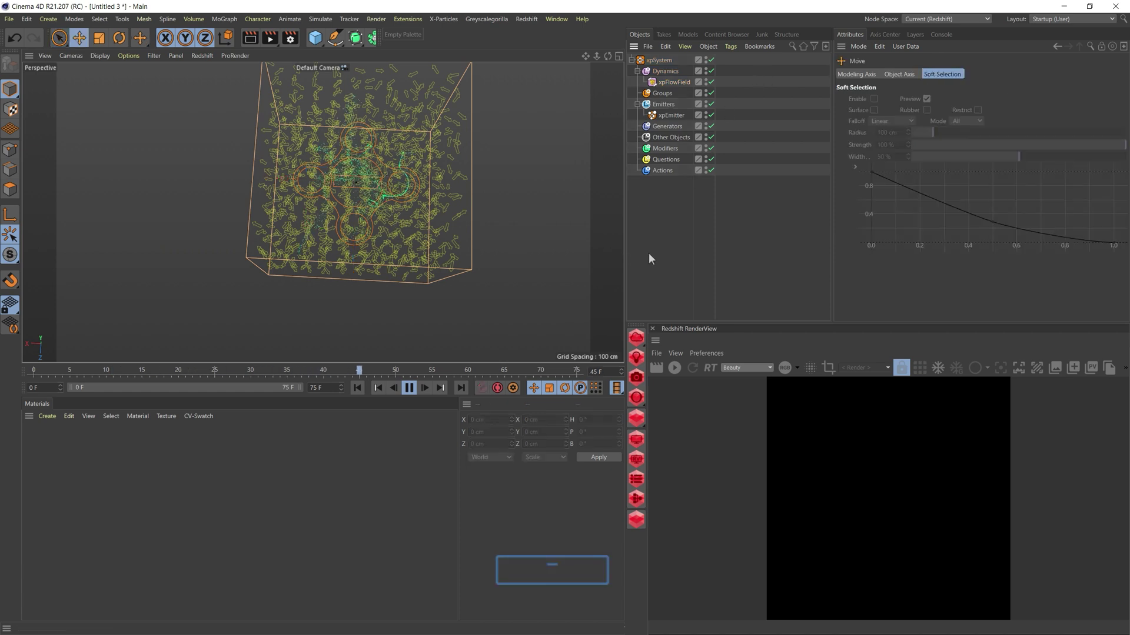
left_click(409, 388)
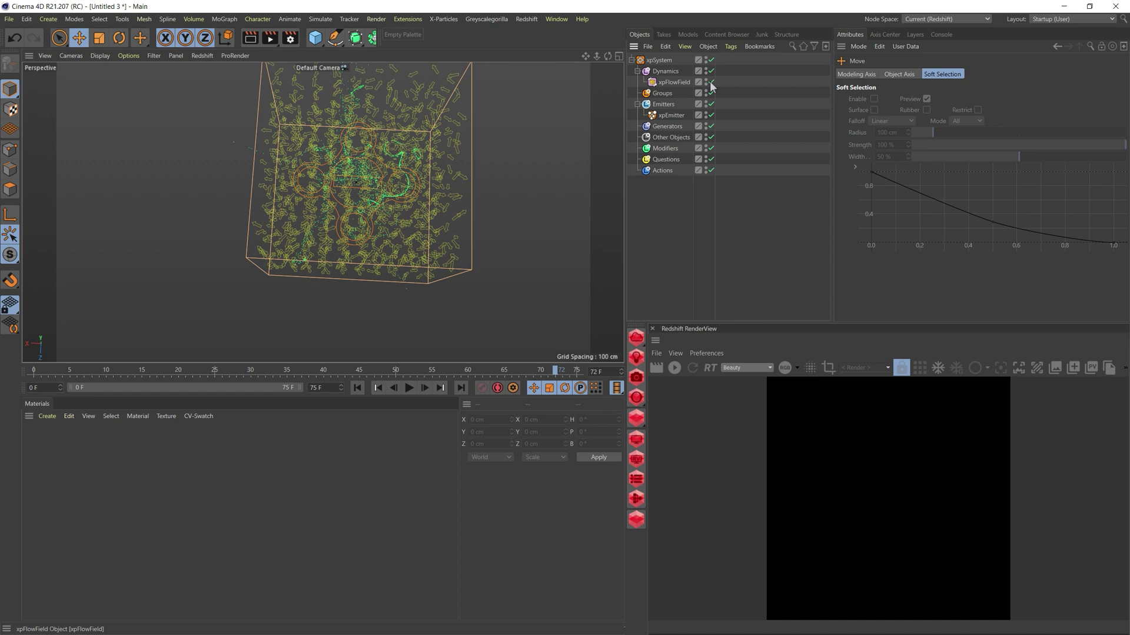
key("ctrl+v")
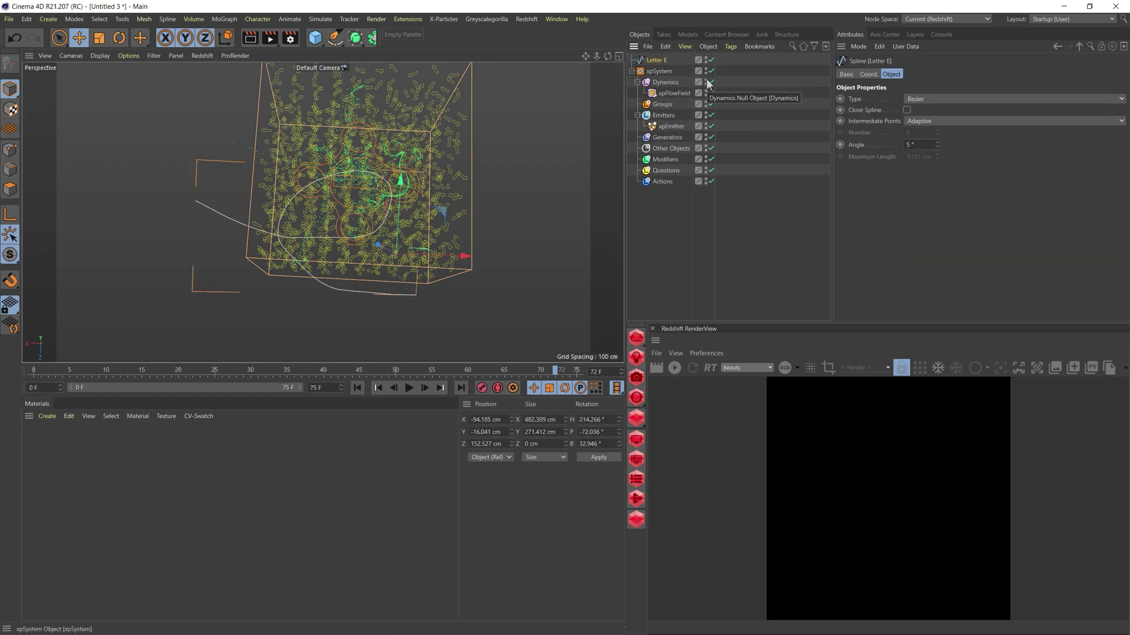
left_click(674, 93)
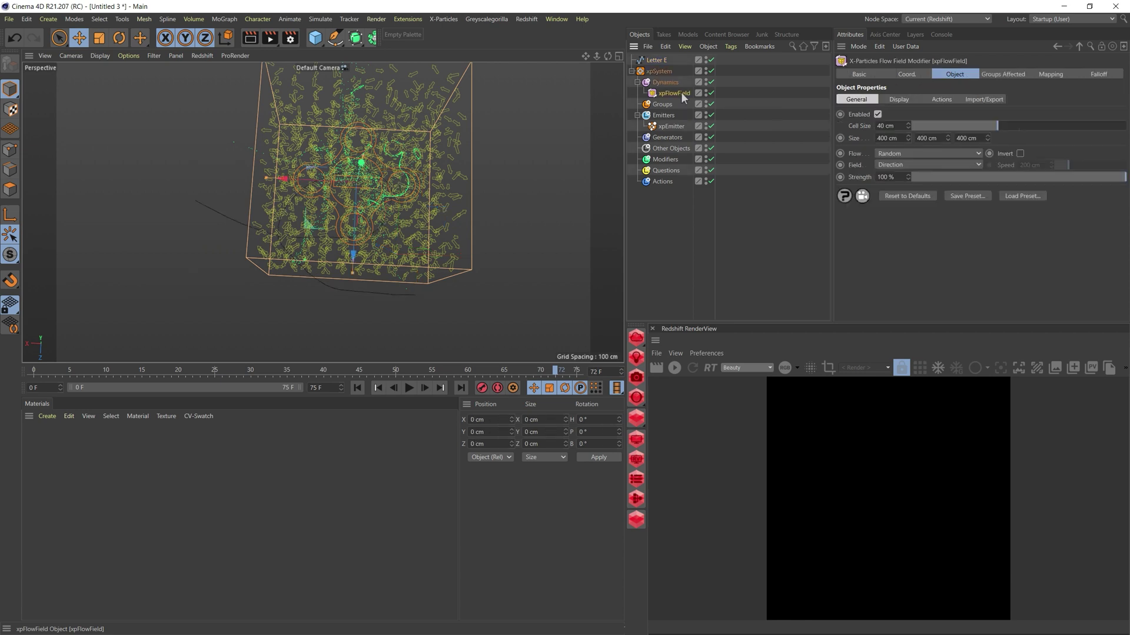
left_click(706, 82)
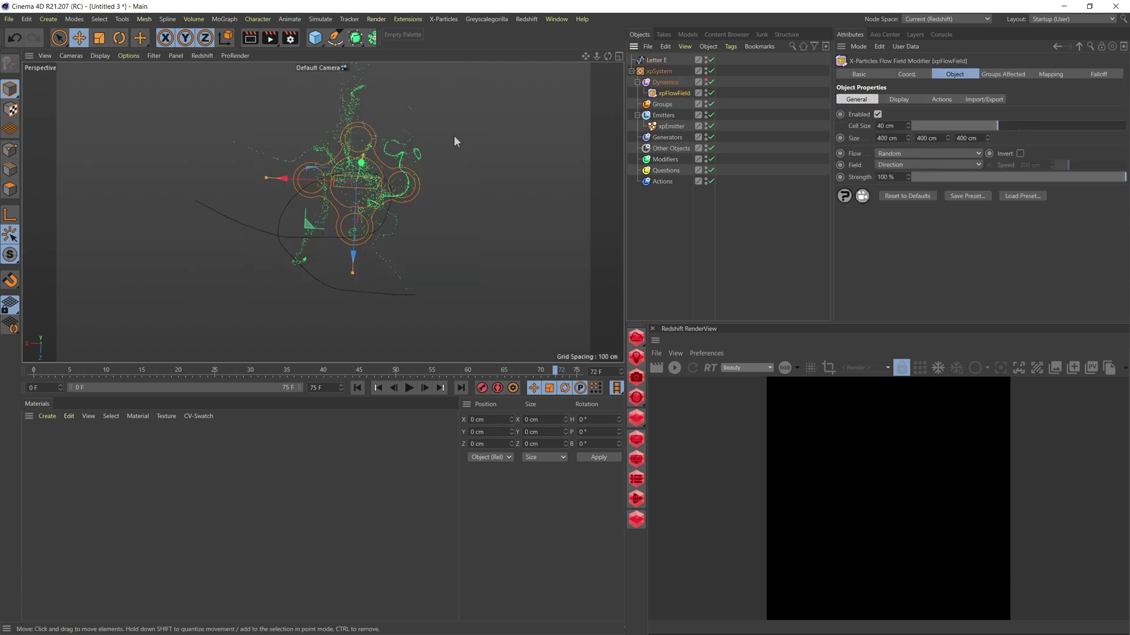
- Sketch a freehand spline in the viewport, then undo it
left_click(335, 37)
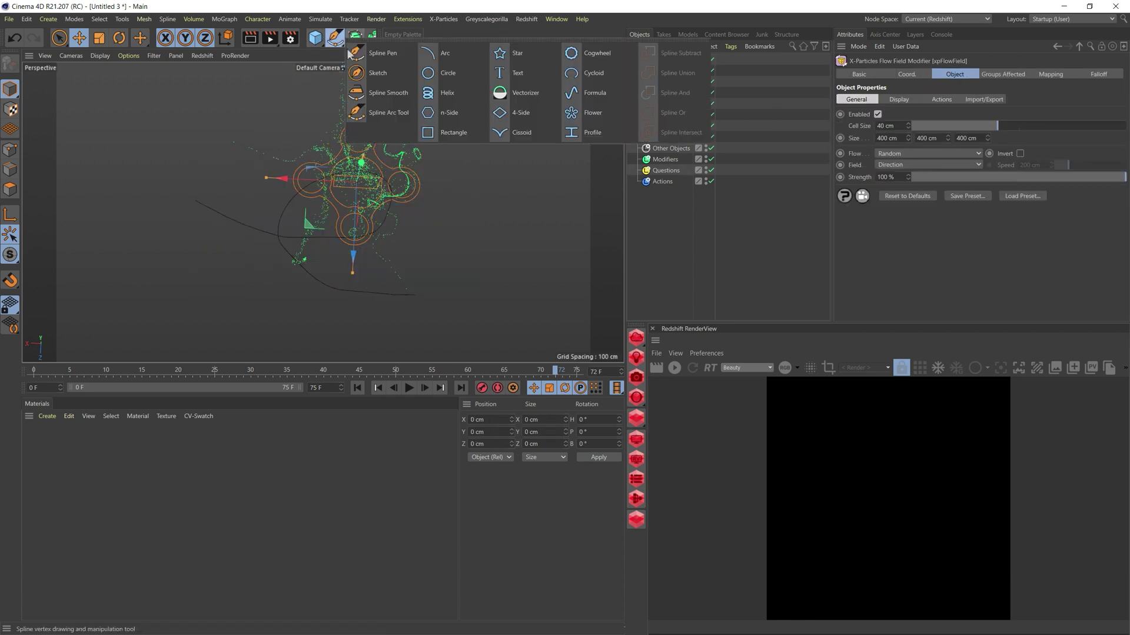
left_click(363, 77)
mouse_move(140, 152)
left_mouse_down()
mouse_move(361, 126)
mouse_move(433, 287)
left_mouse_up()
key("ctrl+z")
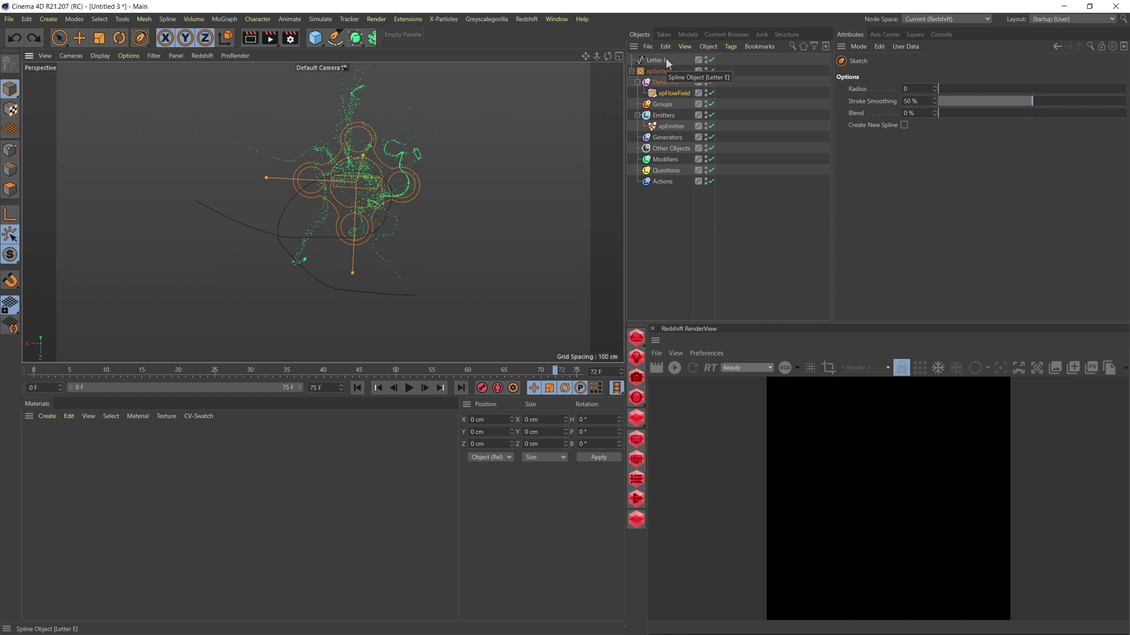
- Set the xpEmitter's emitter shape to Torus
left_click(670, 126)
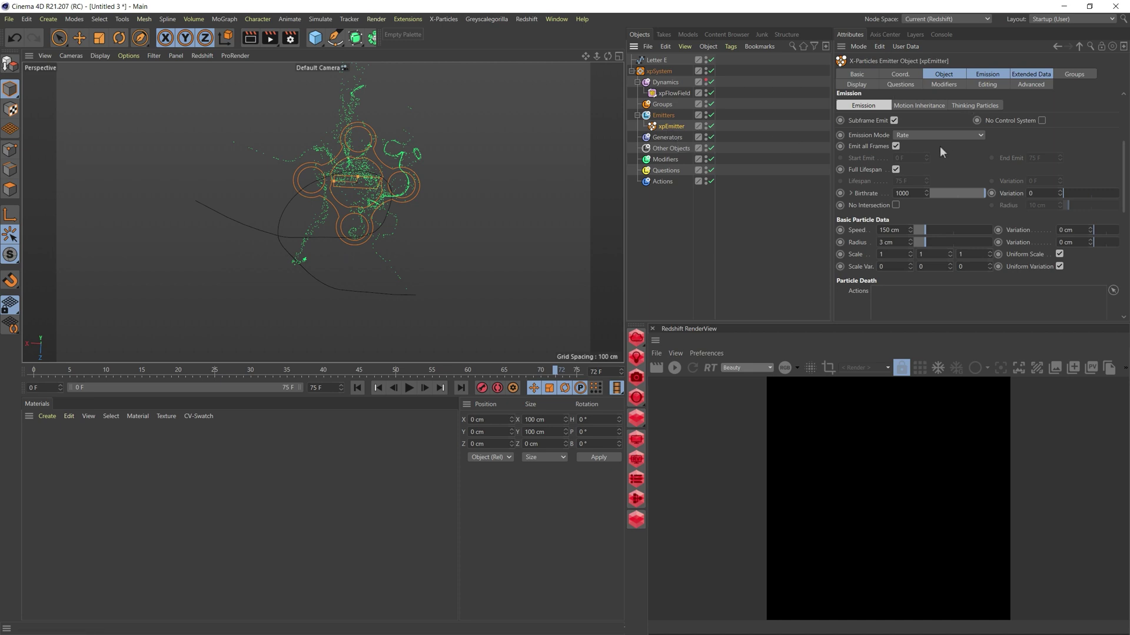
left_click(927, 79)
left_click(921, 124)
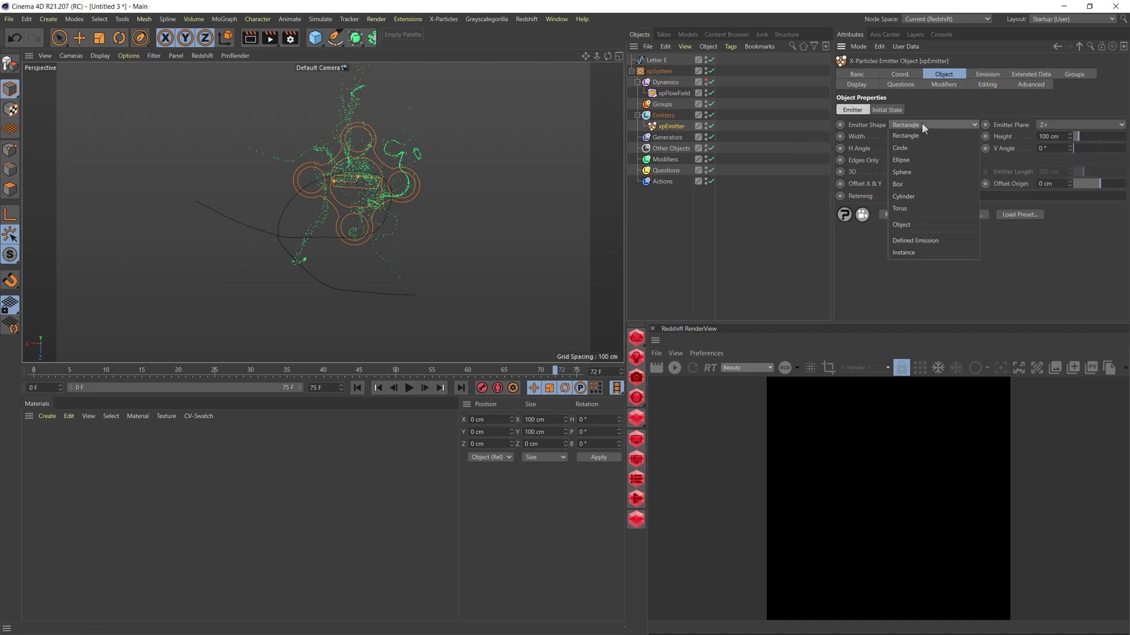
left_click(913, 209)
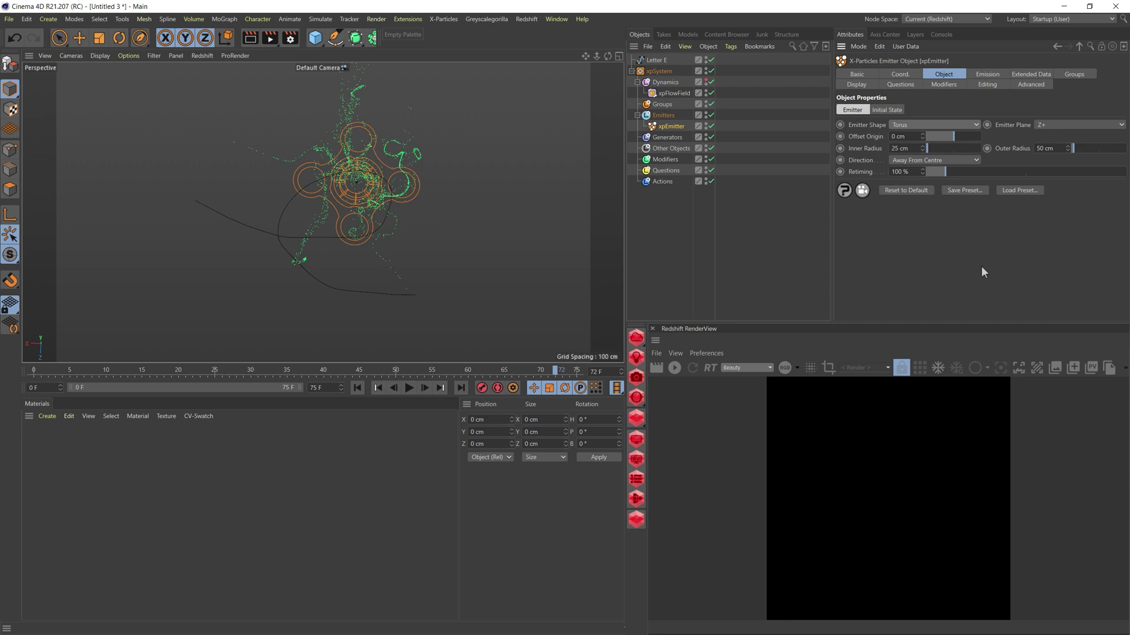
- Set the emission mode to Shot with a 2 F shot time
left_click(987, 75)
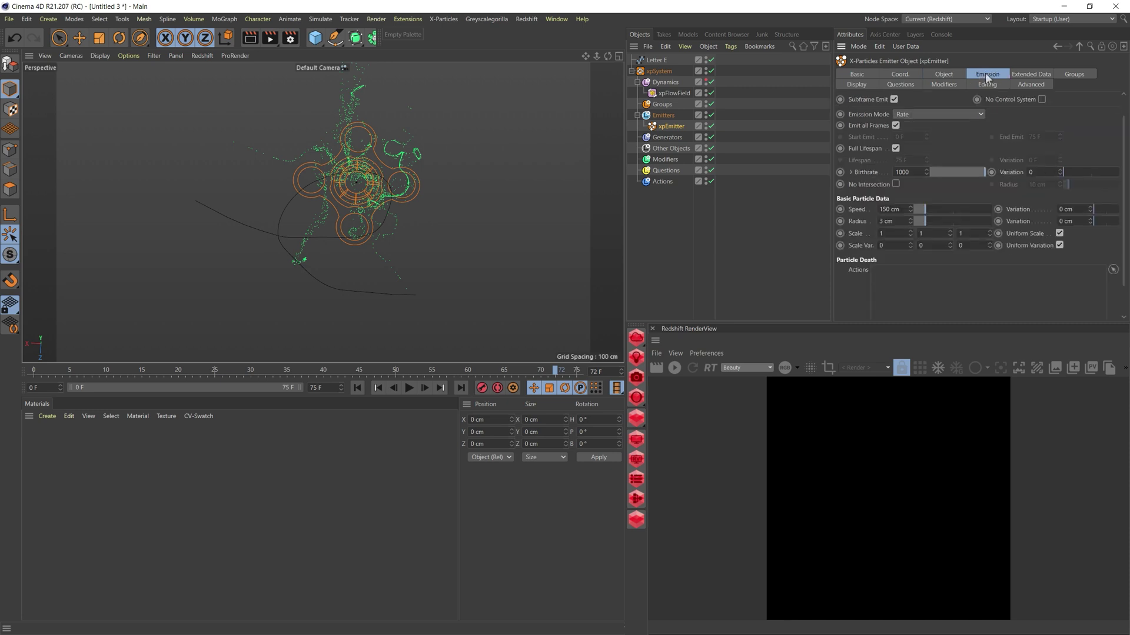
left_click(916, 114)
left_click(910, 151)
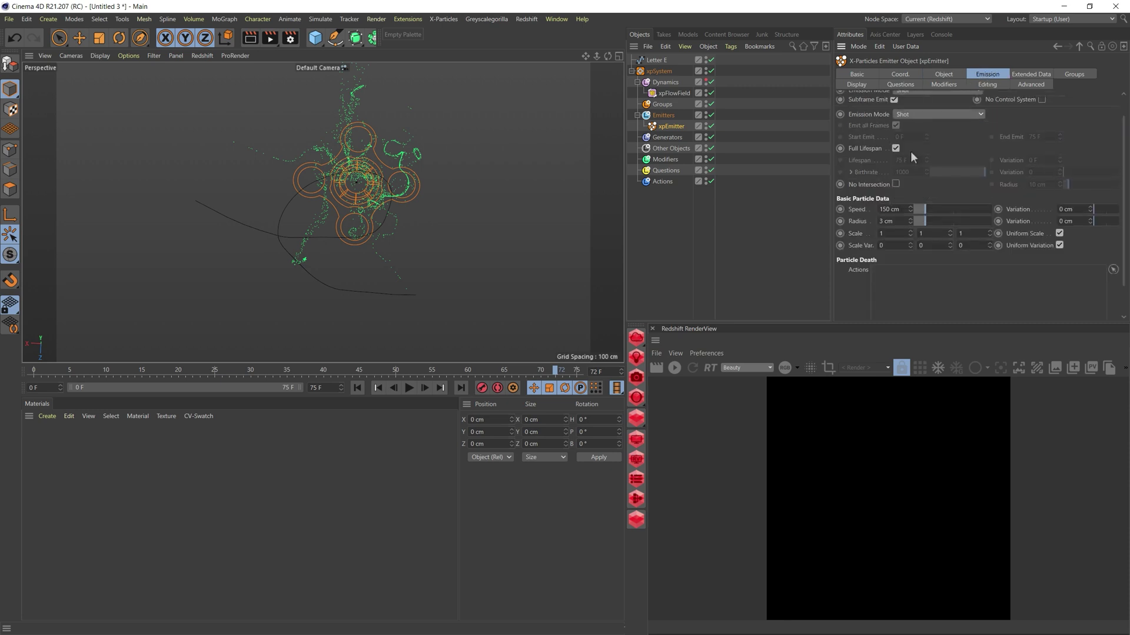
scroll(1122, 174, "up", 2)
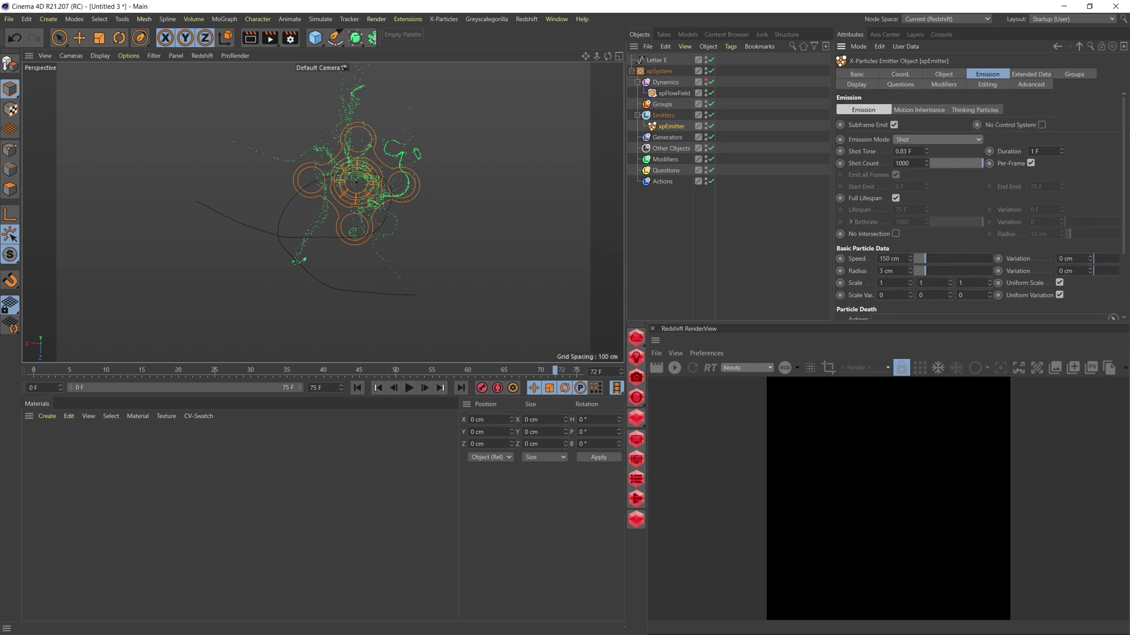
left_click(909, 152)
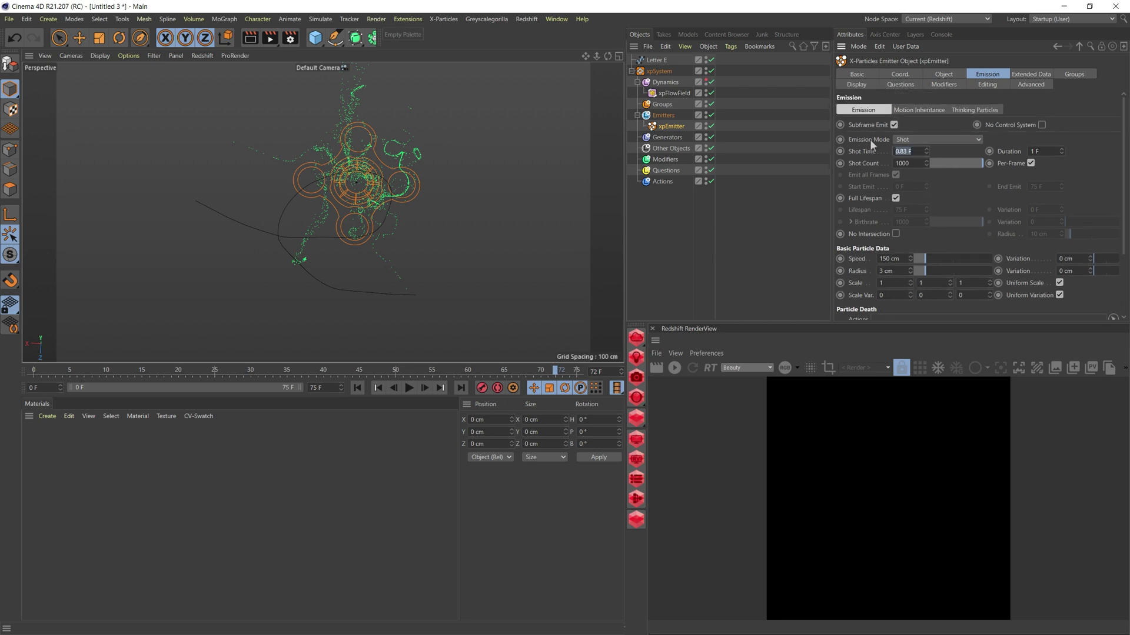
type("2")
key("Tab")
- Set the shot count to 150 and preview the particle bursts
left_click(358, 388)
left_click(409, 388)
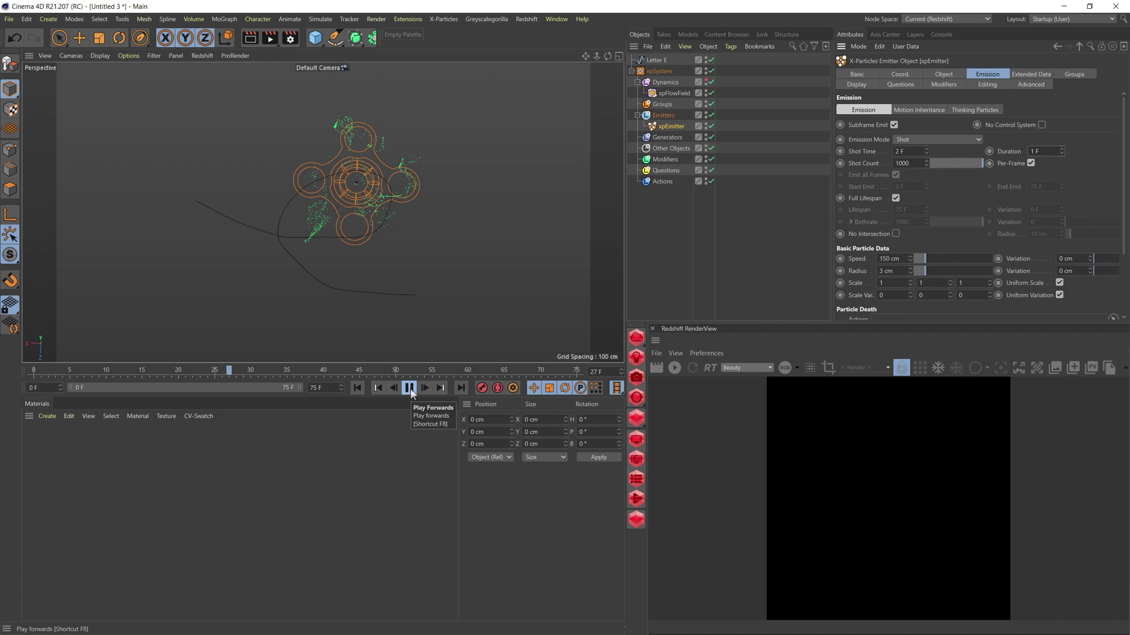
left_click(410, 387)
left_click(357, 388)
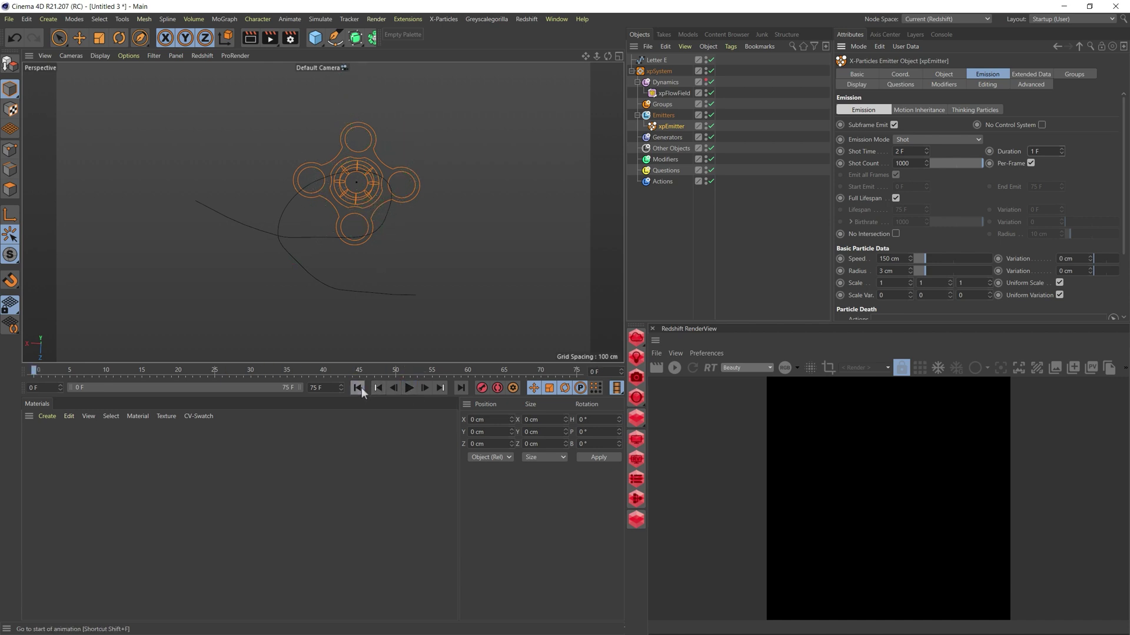
double_click(904, 163)
type("150")
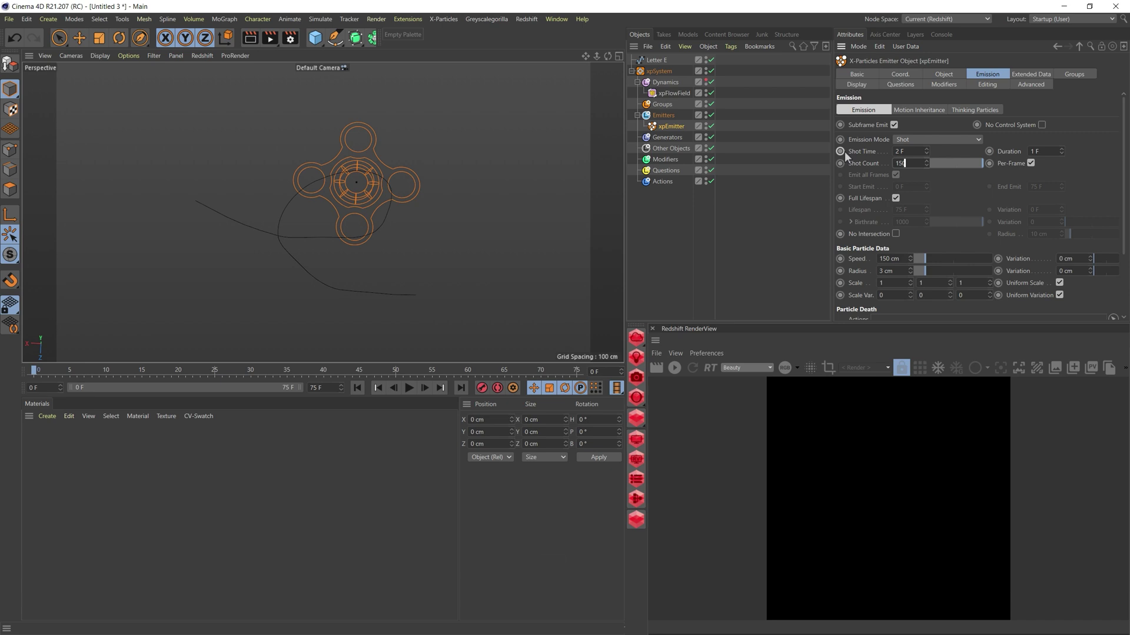
key("Tab")
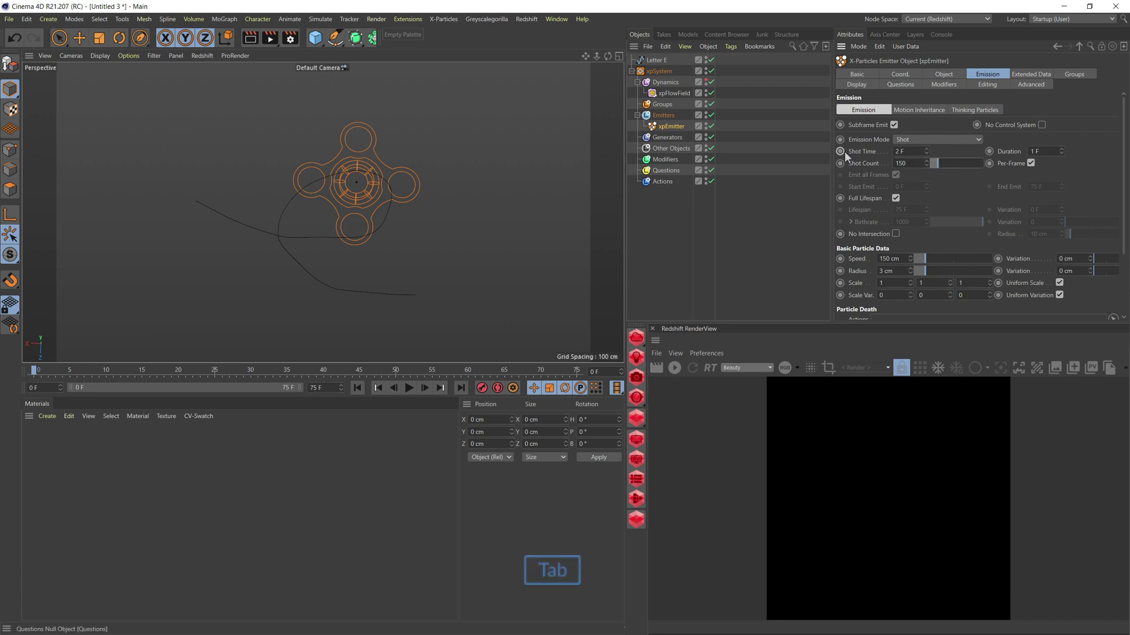
left_click(410, 388)
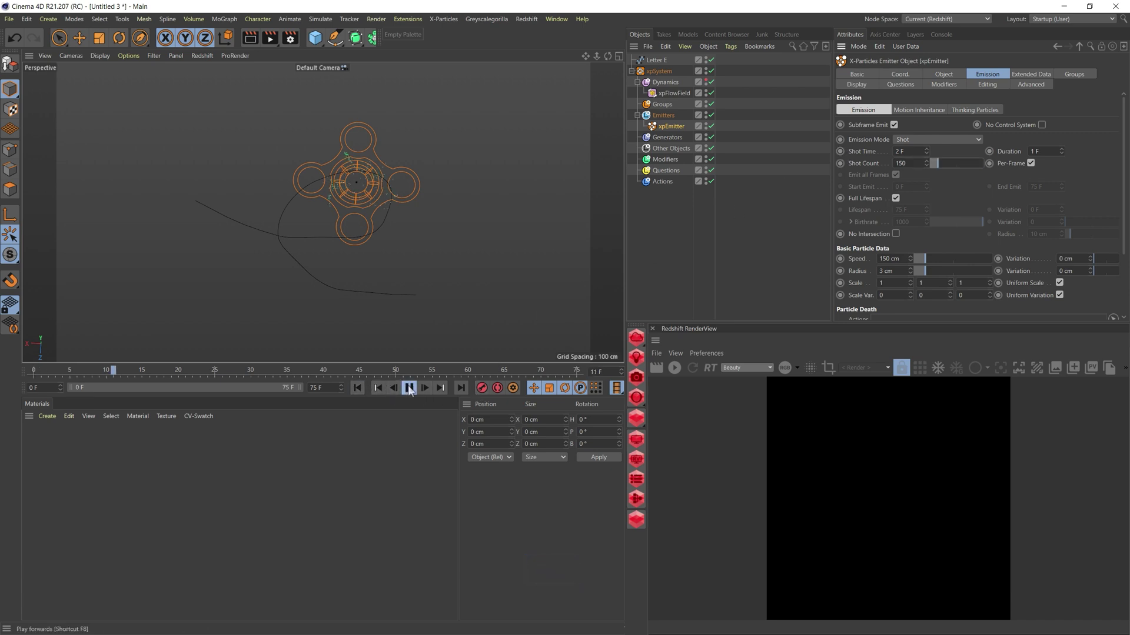
left_click(410, 388)
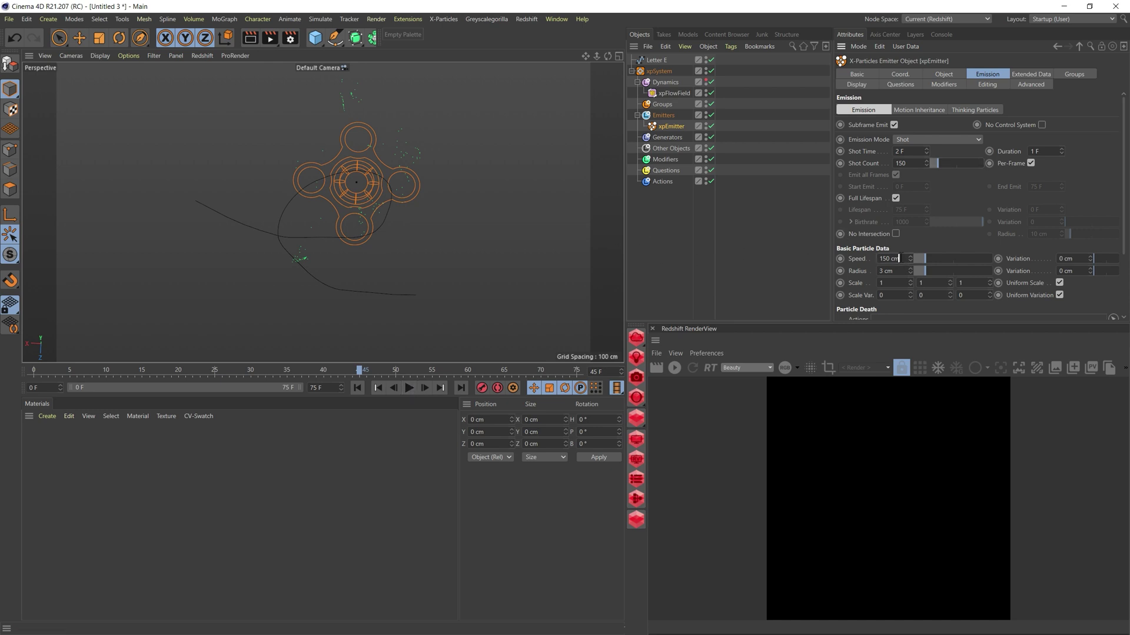
- Set particle speed to 85 cm with matching variation and preview the slower particles
left_click(898, 258)
type("85")
key("Tab")
type("5")
key("Tab")
left_click(357, 388)
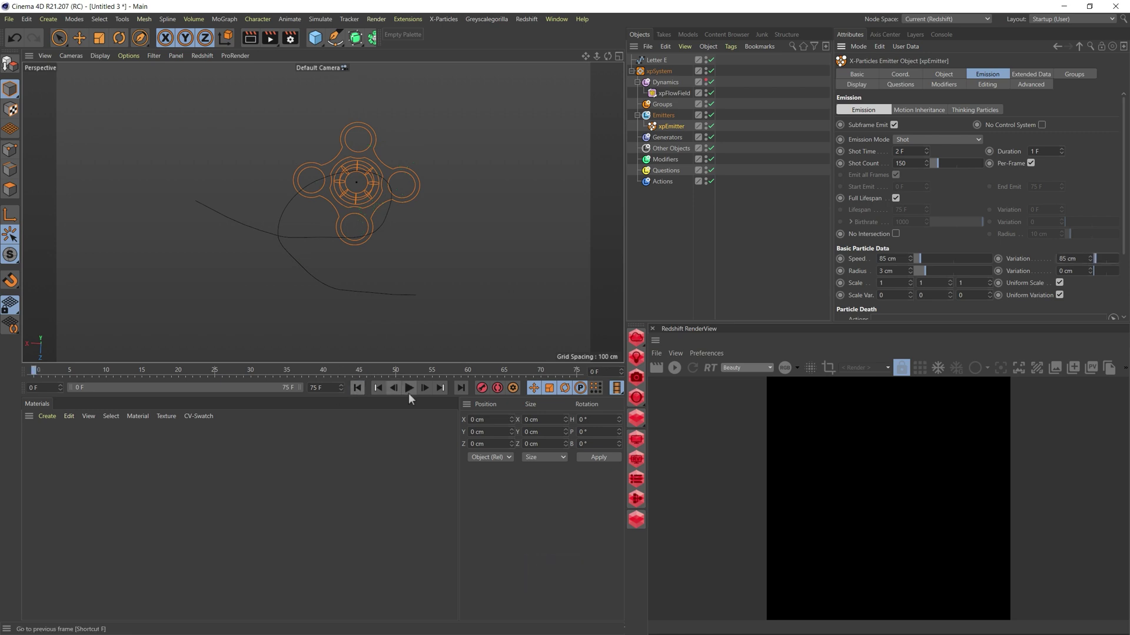
left_click(409, 389)
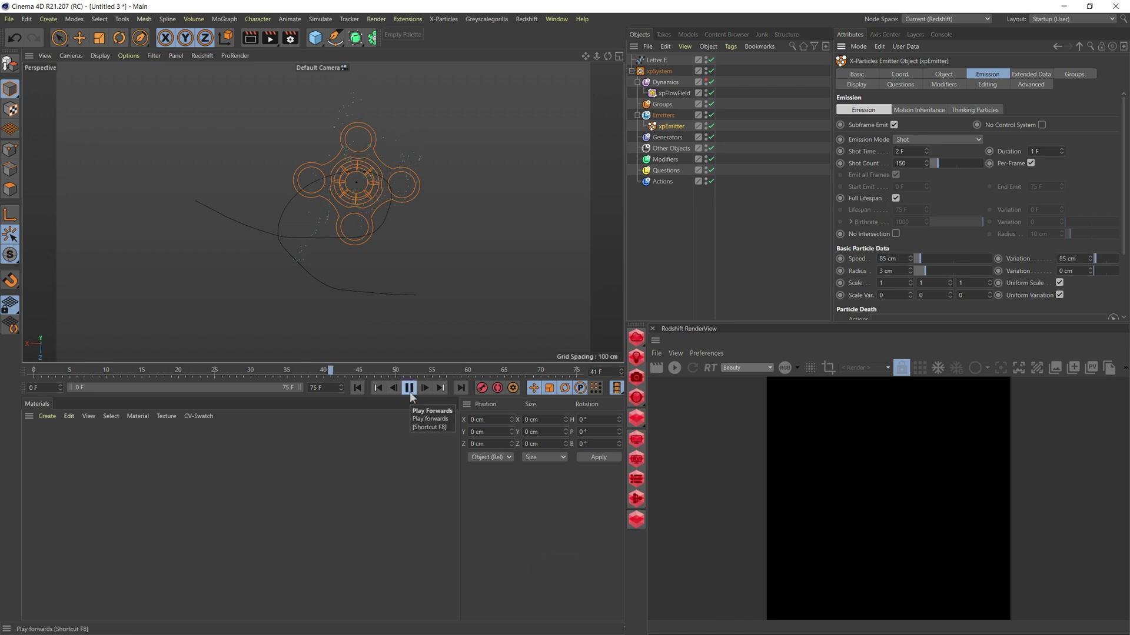
left_click(410, 389)
left_click(382, 387)
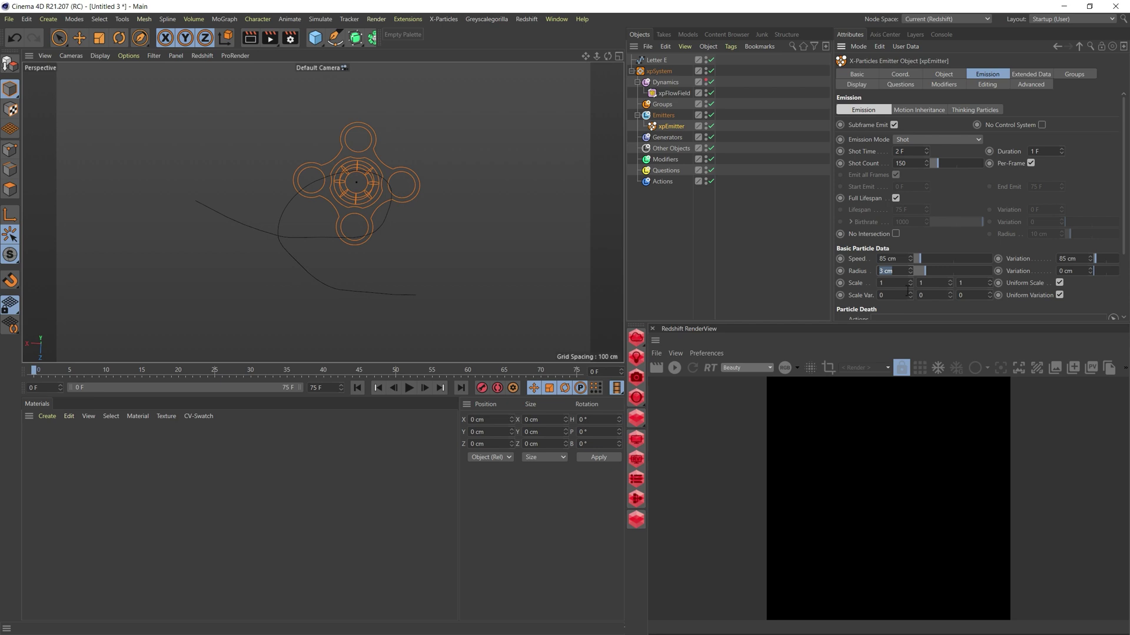
- Give the particles a 10 cm radius with 10 cm radius variation
type("10")
key("Tab")
key("Tab")
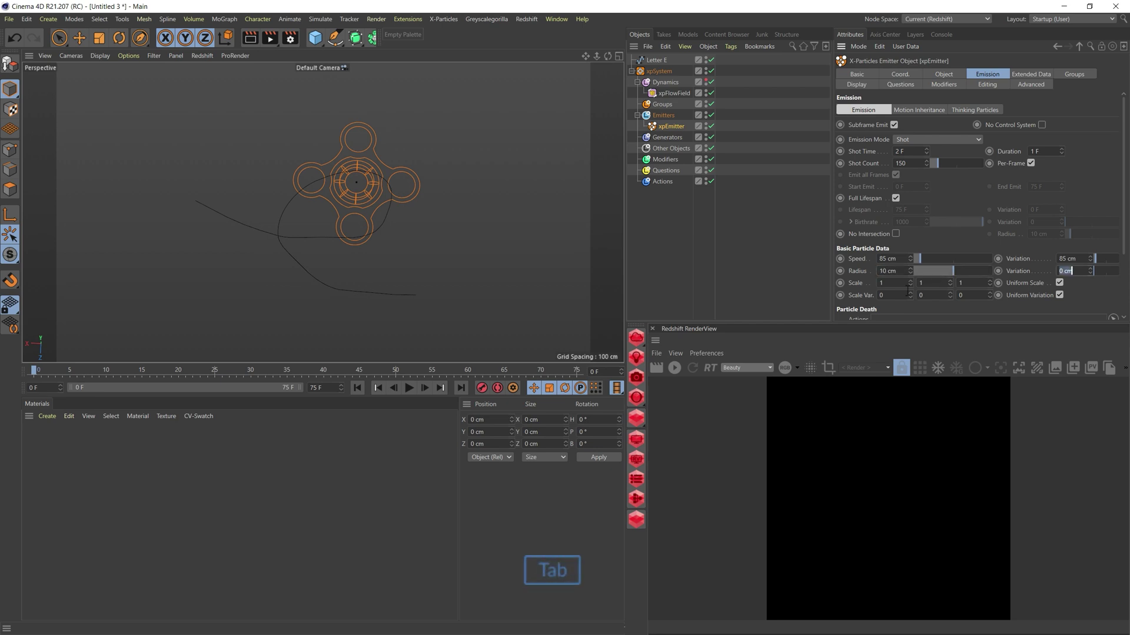
type("10")
key("Tab")
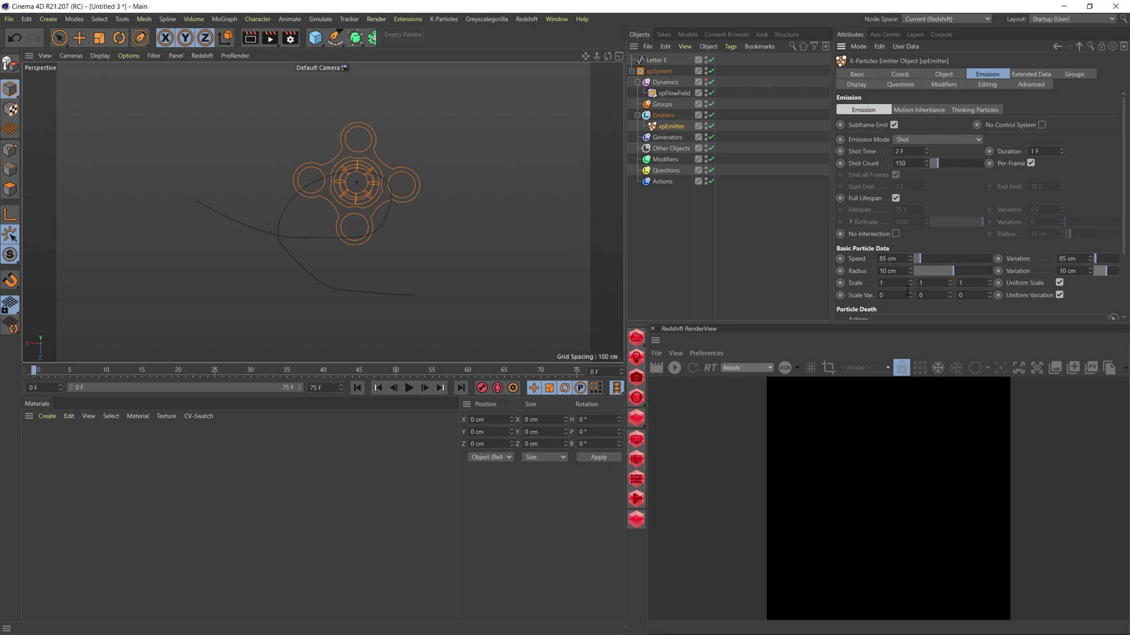
- Show the xpFlowField in the viewport, raise its cell size to 91 cm, and widen it
left_click(672, 93)
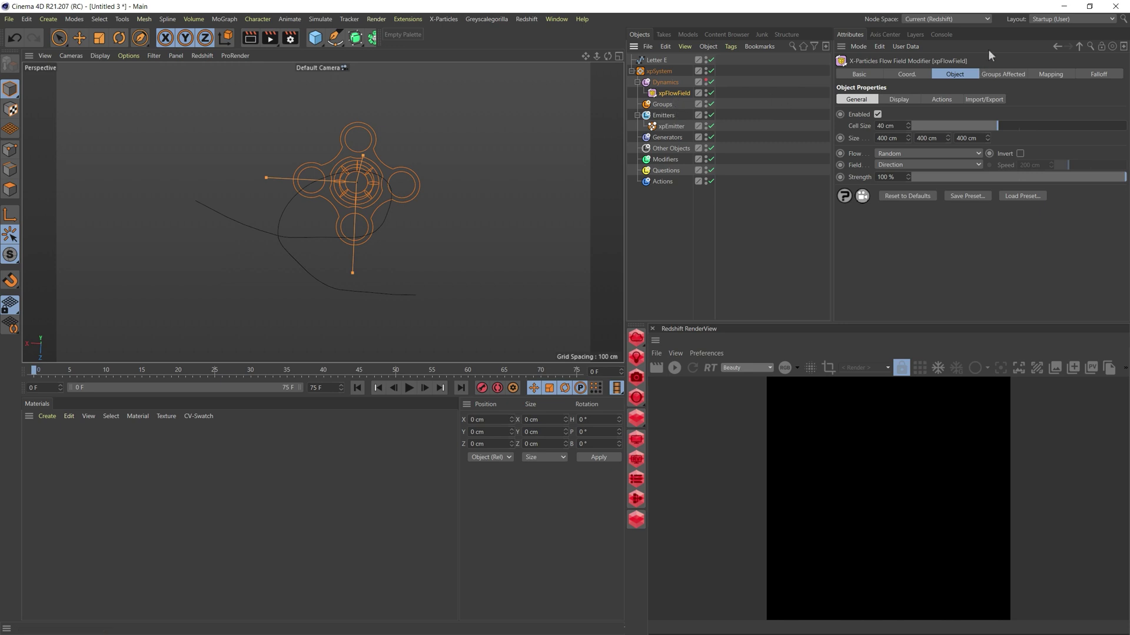
left_click(706, 82)
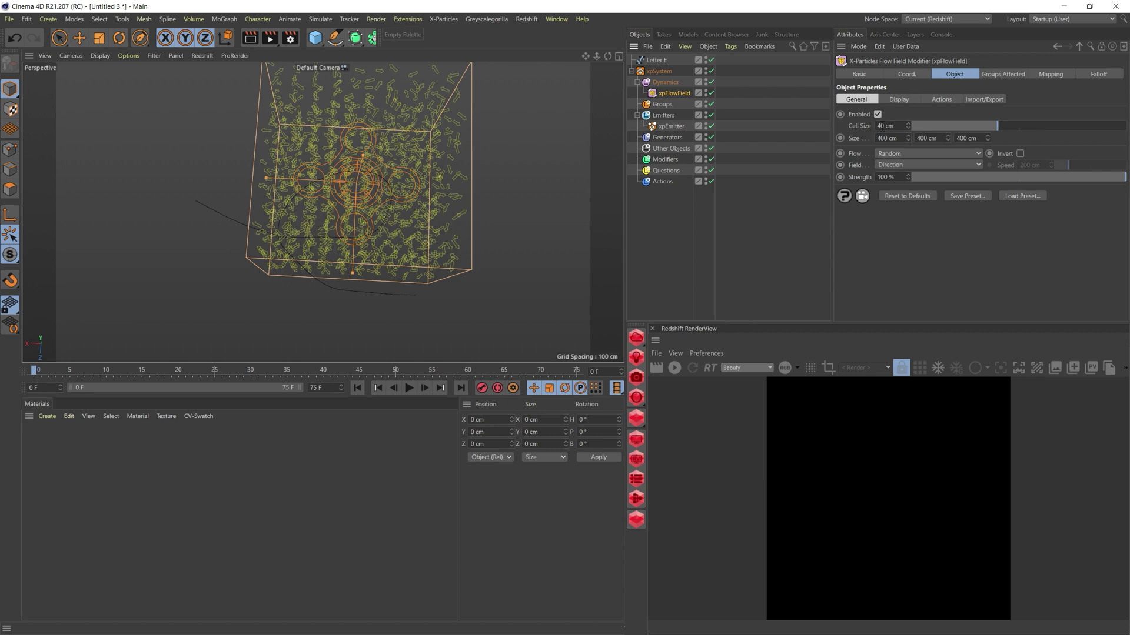
left_click_drag(1004, 125, 1109, 125)
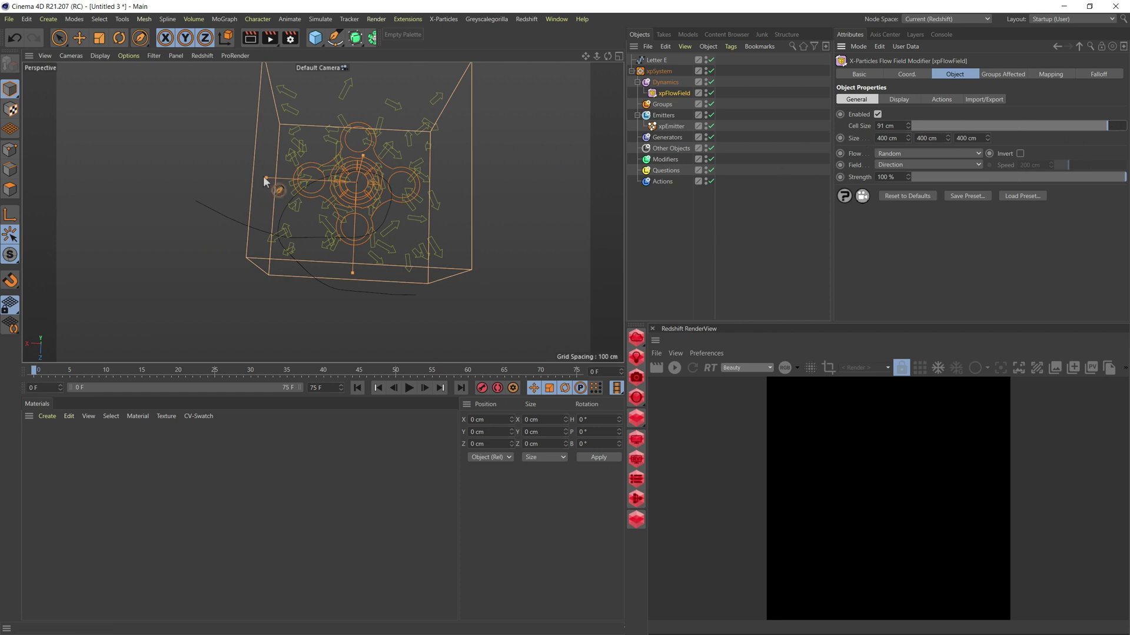
left_click(79, 38)
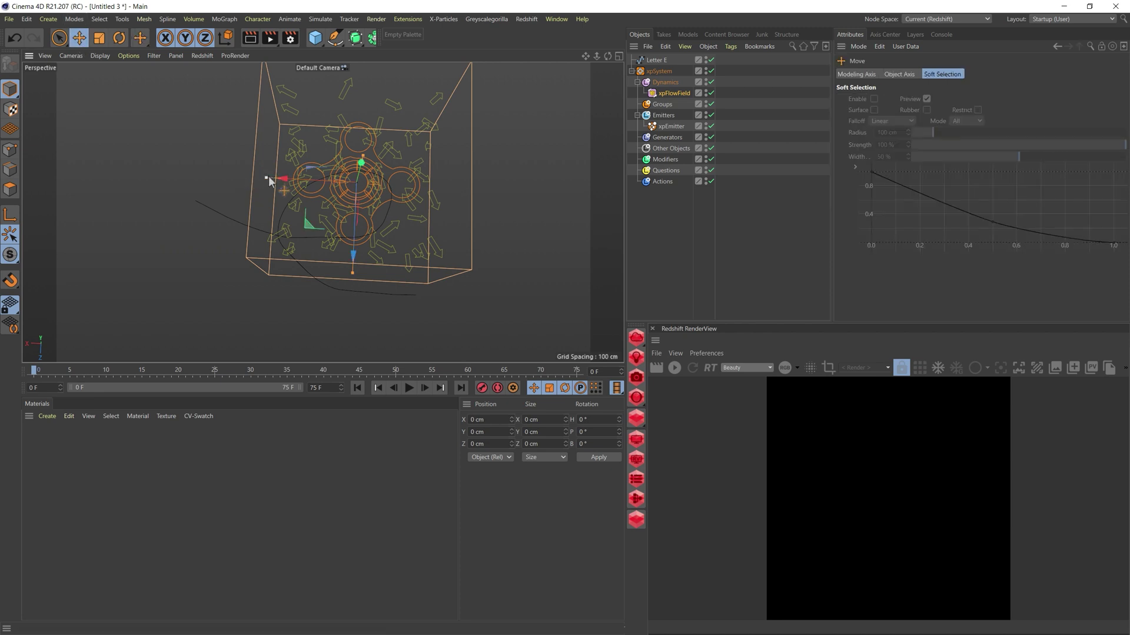
left_click_drag(268, 175, 143, 172)
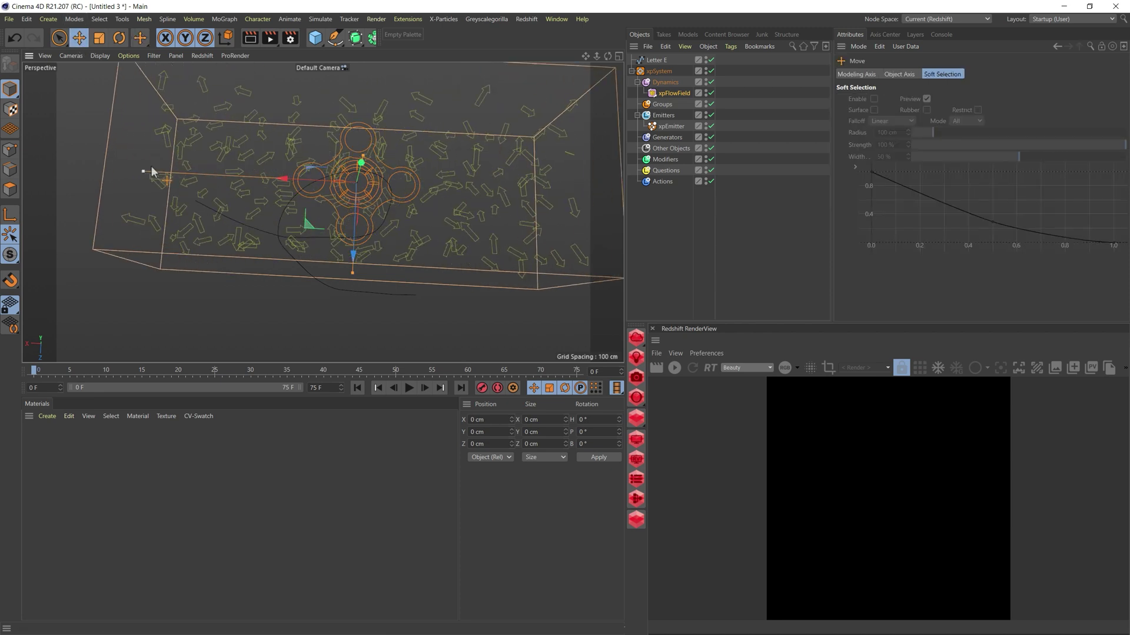
- Set the flow field size to 1300 × 350 × 750 cm and strength to 74 %
left_click(667, 94)
double_click(891, 139)
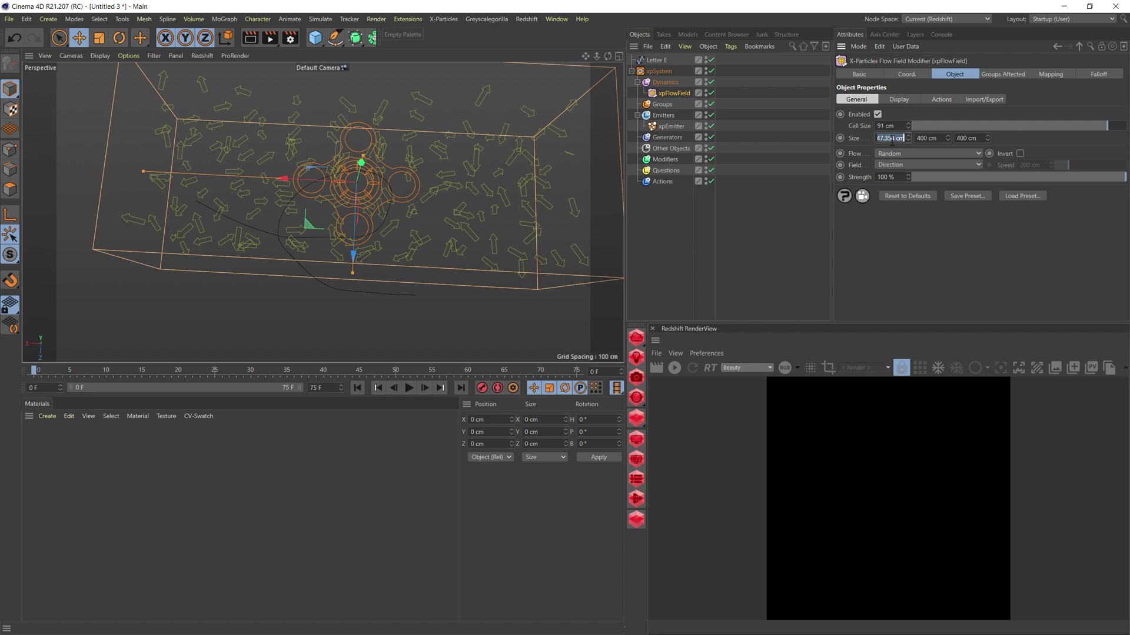
type("1300")
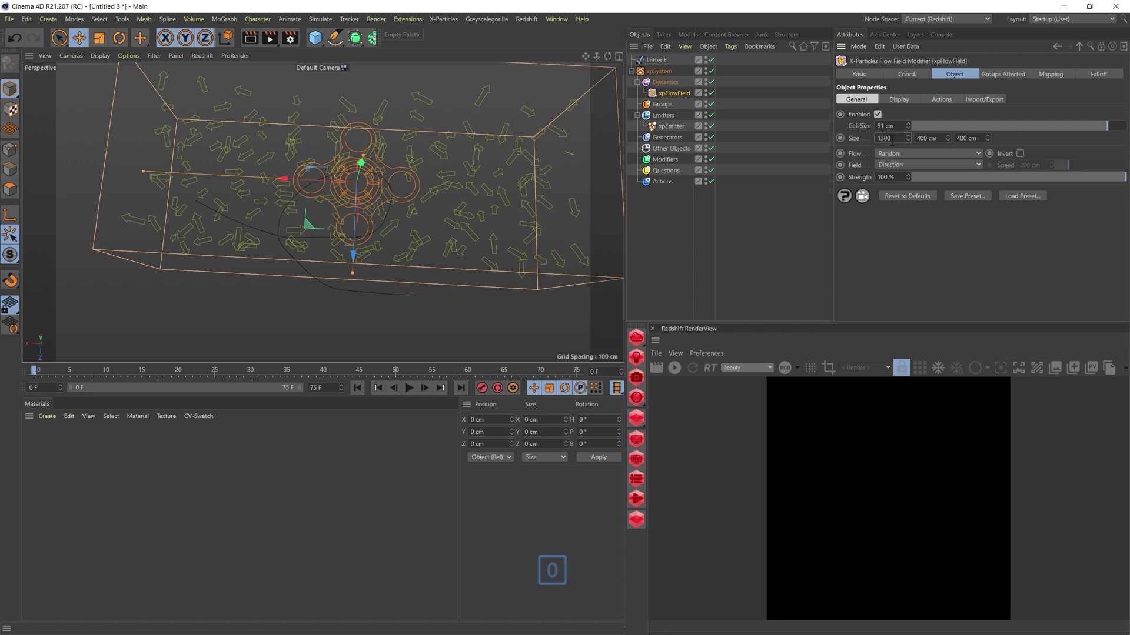
key("Tab")
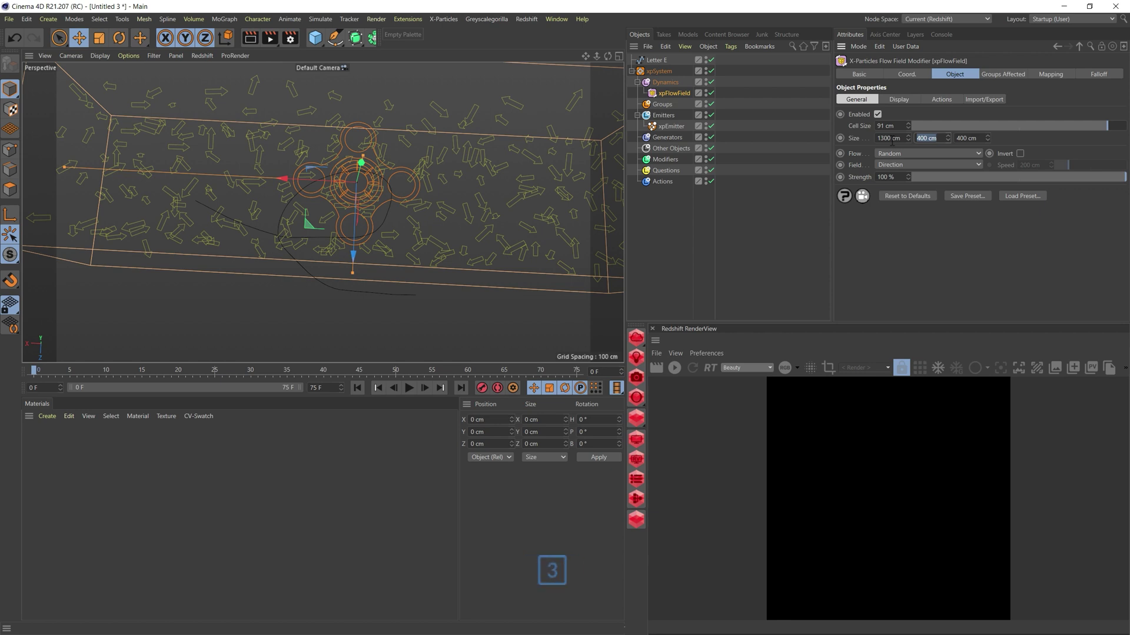
type("350")
key("Tab")
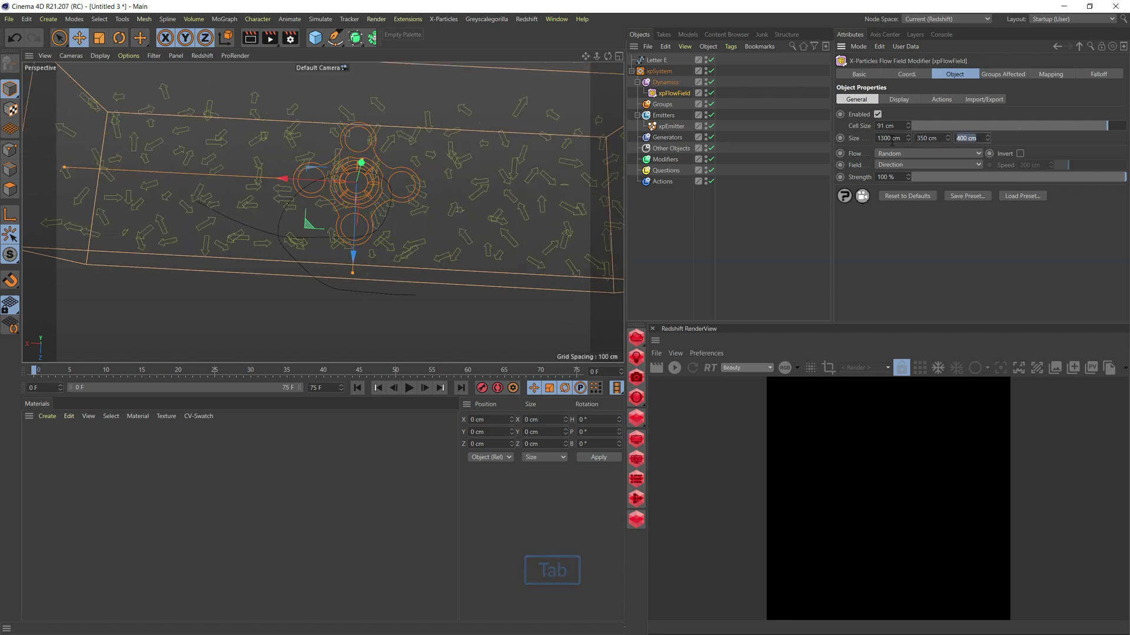
type("75")
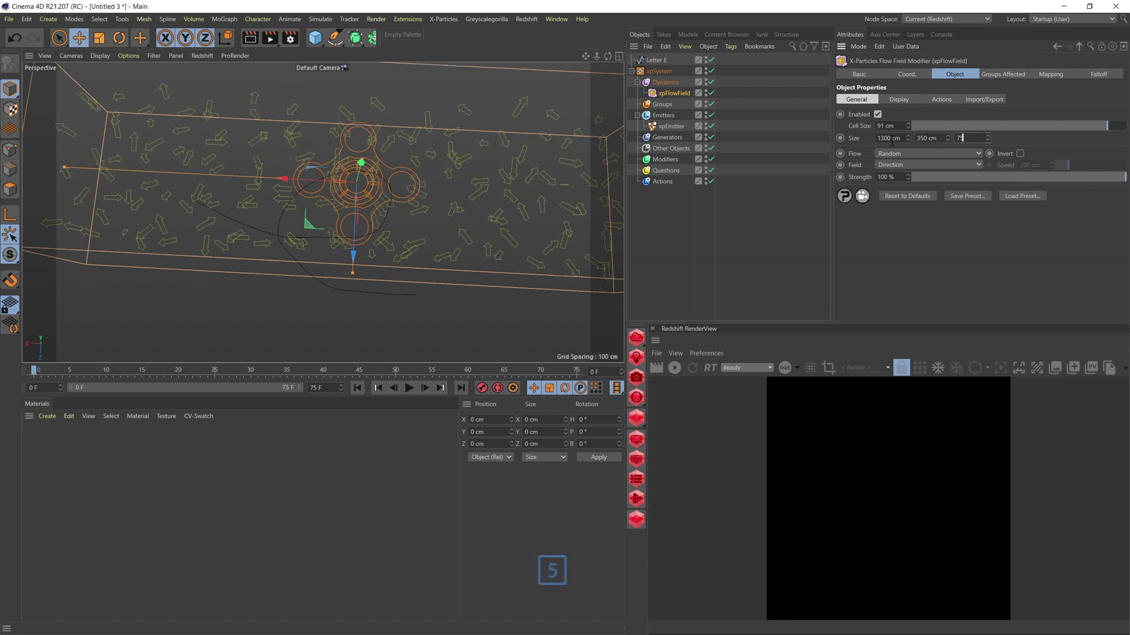
type("0")
key("Tab")
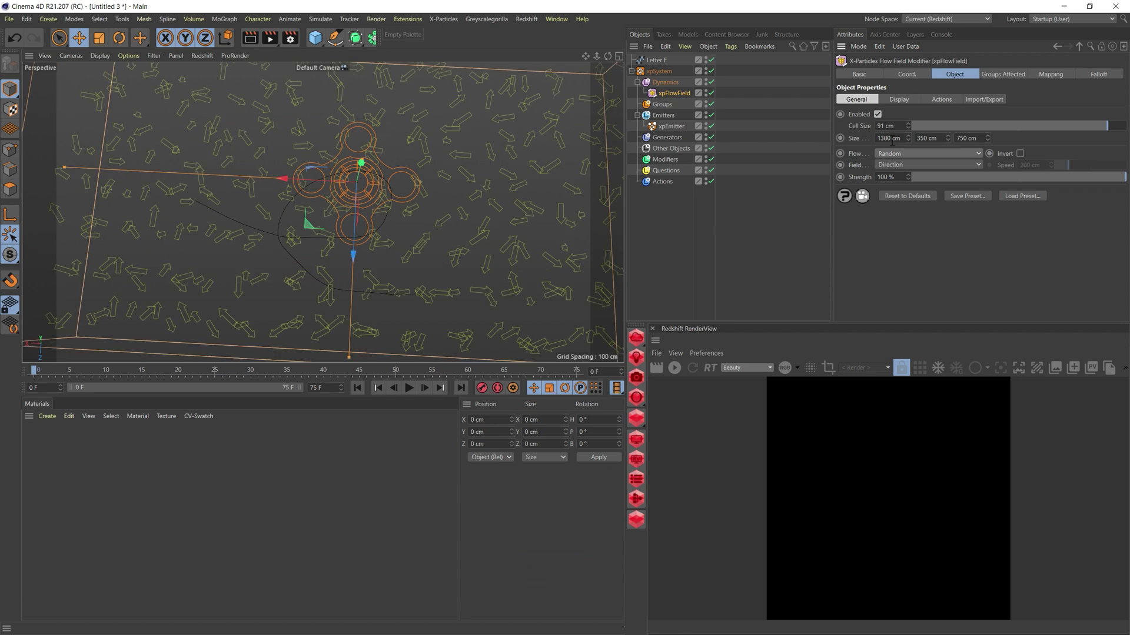
left_click(887, 177)
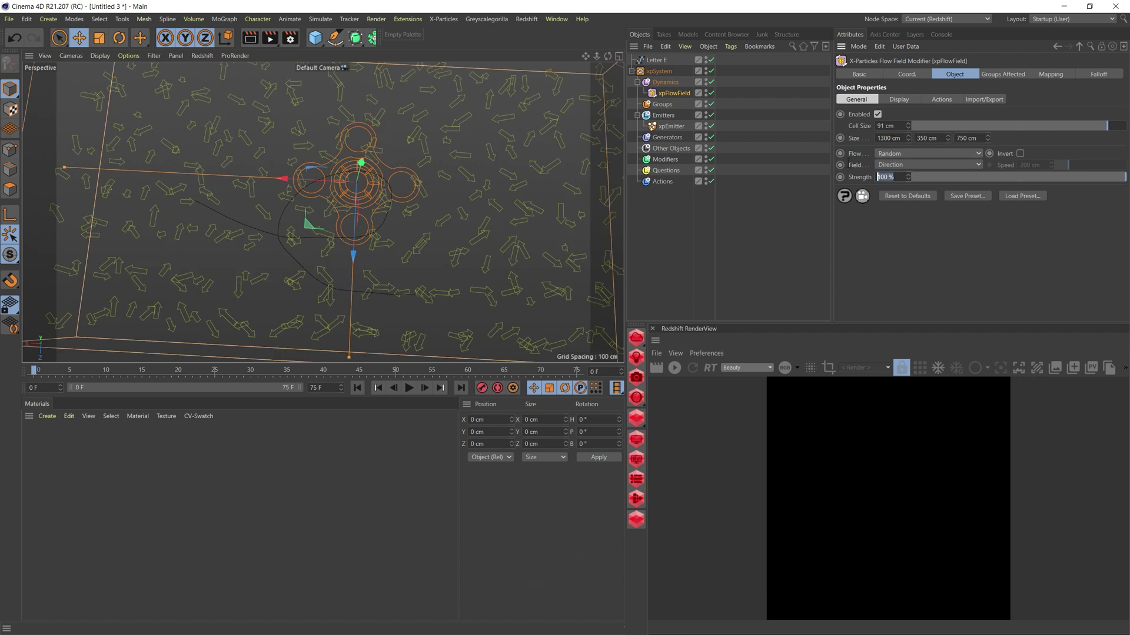
type("74")
key("Tab")
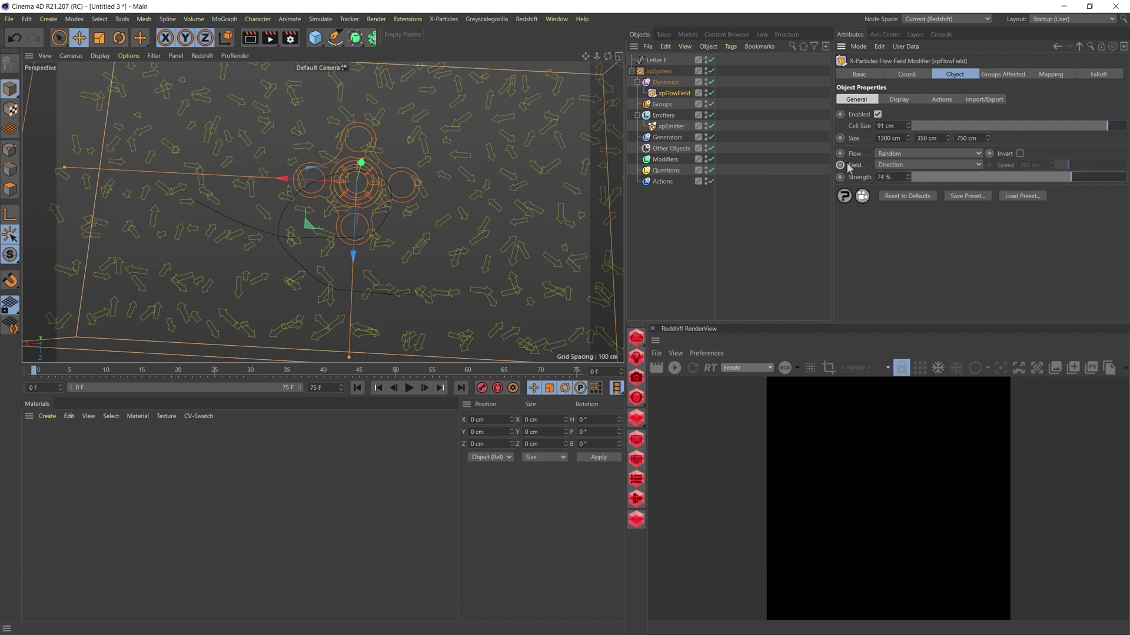
- Display the flow vectors as lines at 95 % transparency and play the animation
left_click(892, 101)
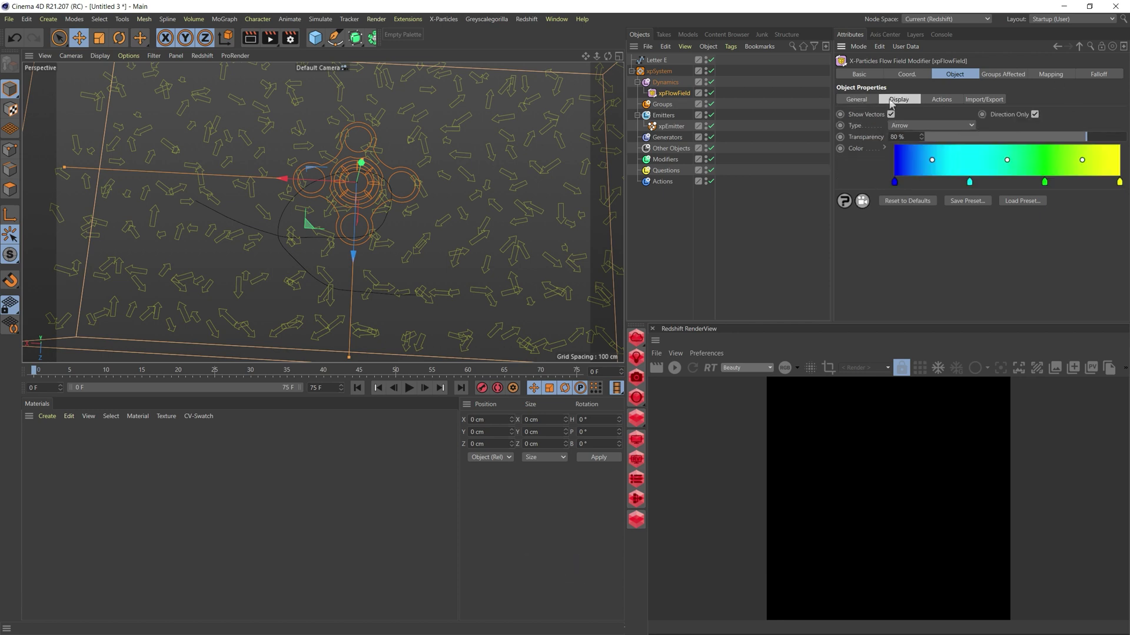
left_click(910, 125)
left_click(910, 141)
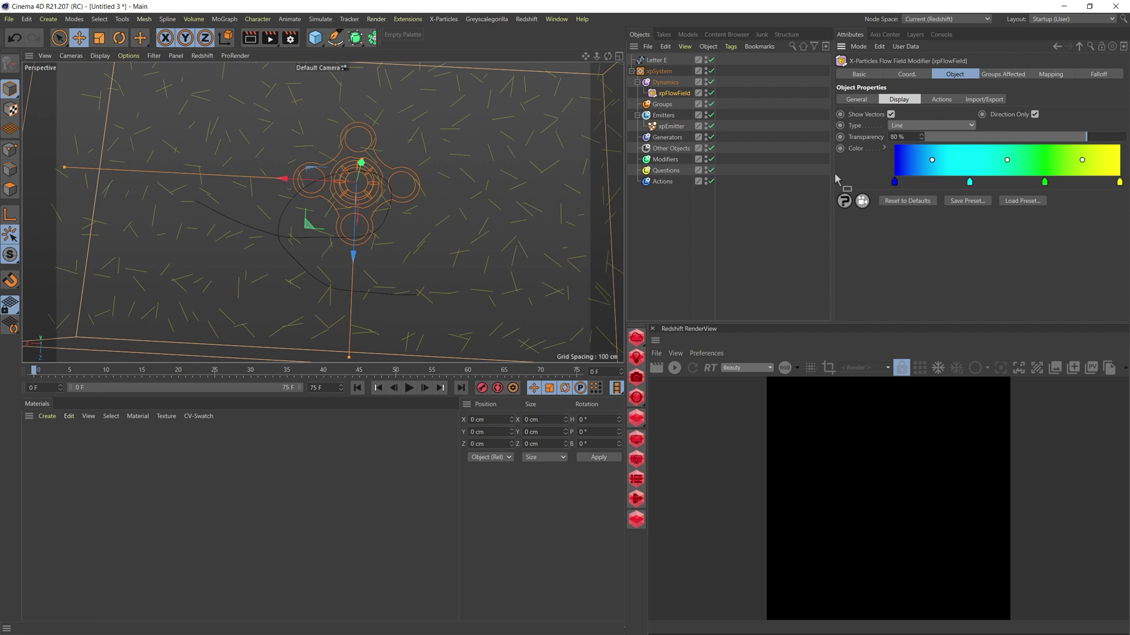
left_click(909, 138)
type("95")
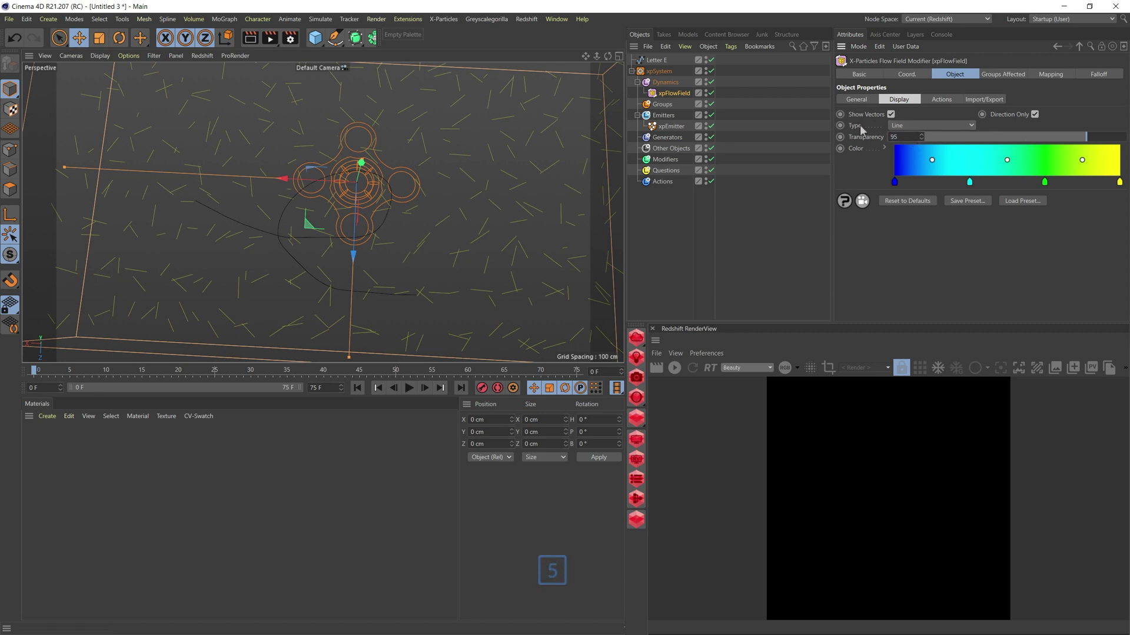
key("Tab")
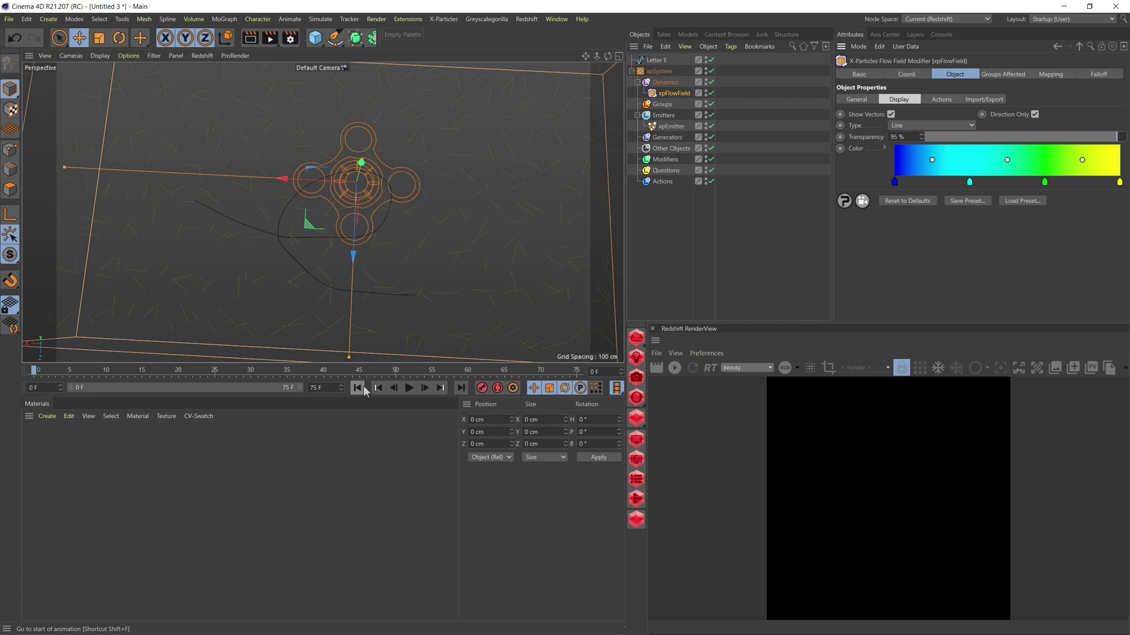
left_click(409, 388)
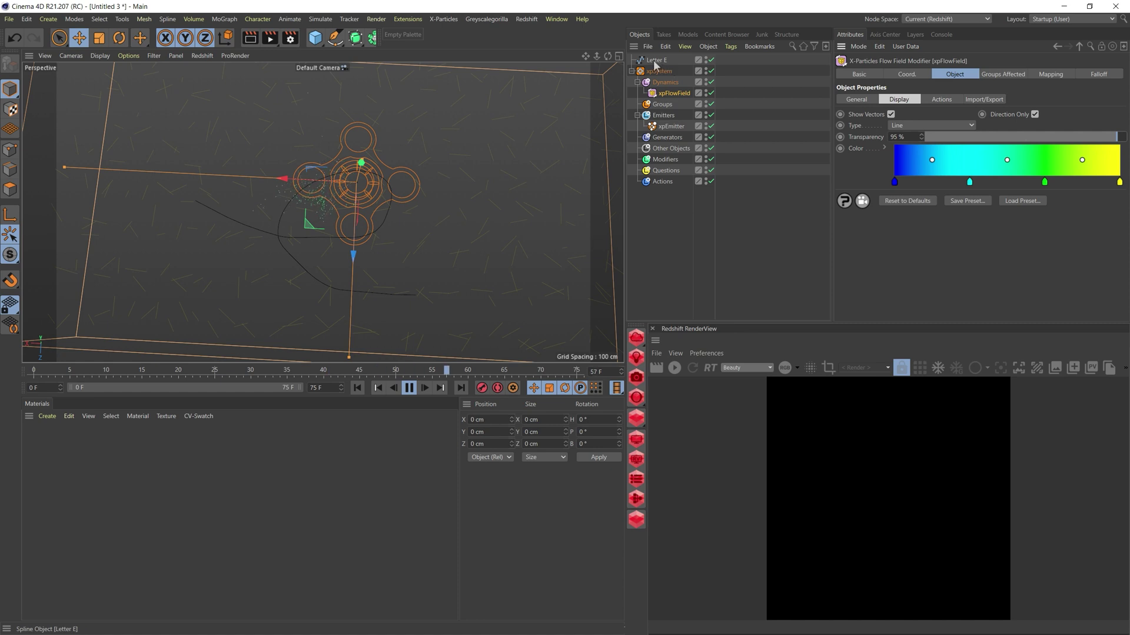
- Stop playback, duplicate the xpFlowField, and draw the copy's vectors as arrows
left_click(409, 388)
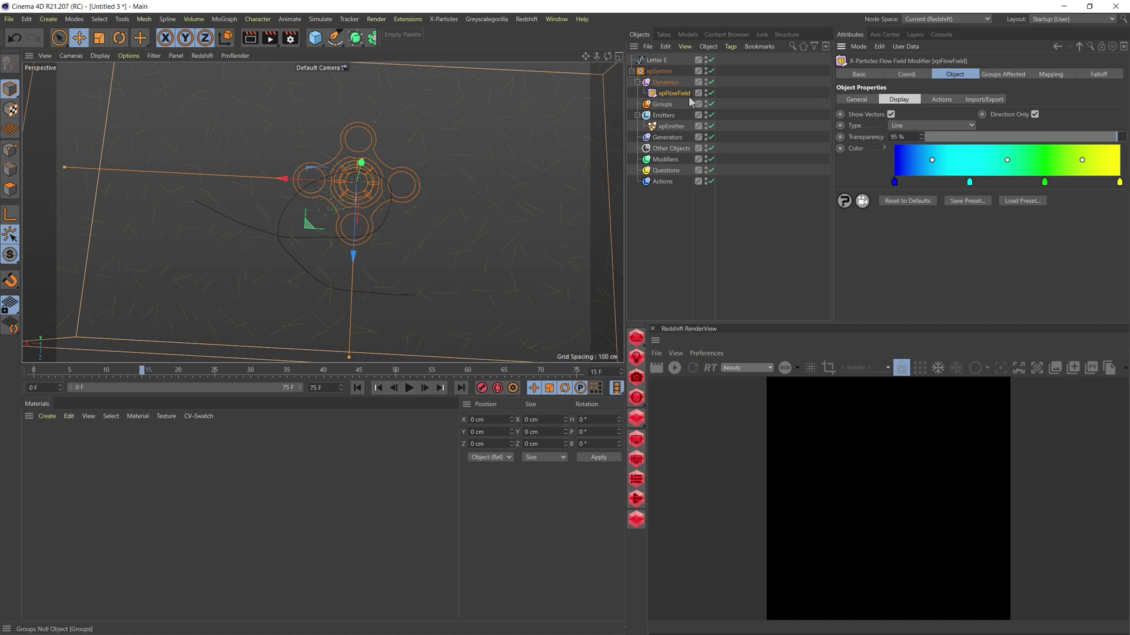
mouse_move(683, 93)
left_mouse_down("ctrl")
mouse_move(677, 112)
mouse_move(670, 104)
left_mouse_up("ctrl")
left_click(944, 126)
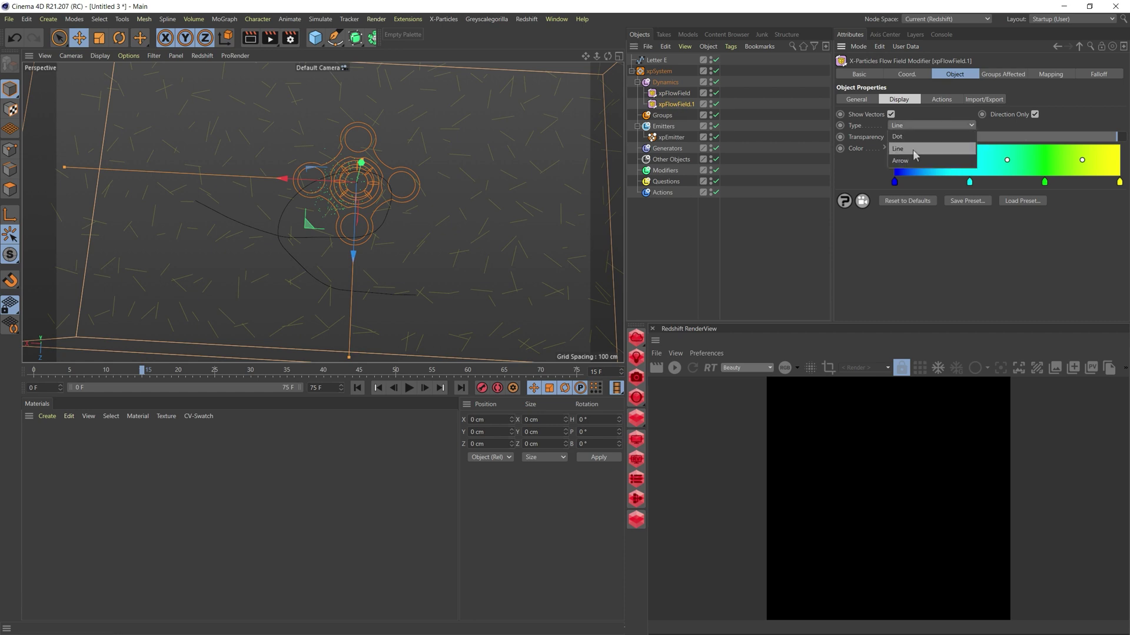
left_click(914, 161)
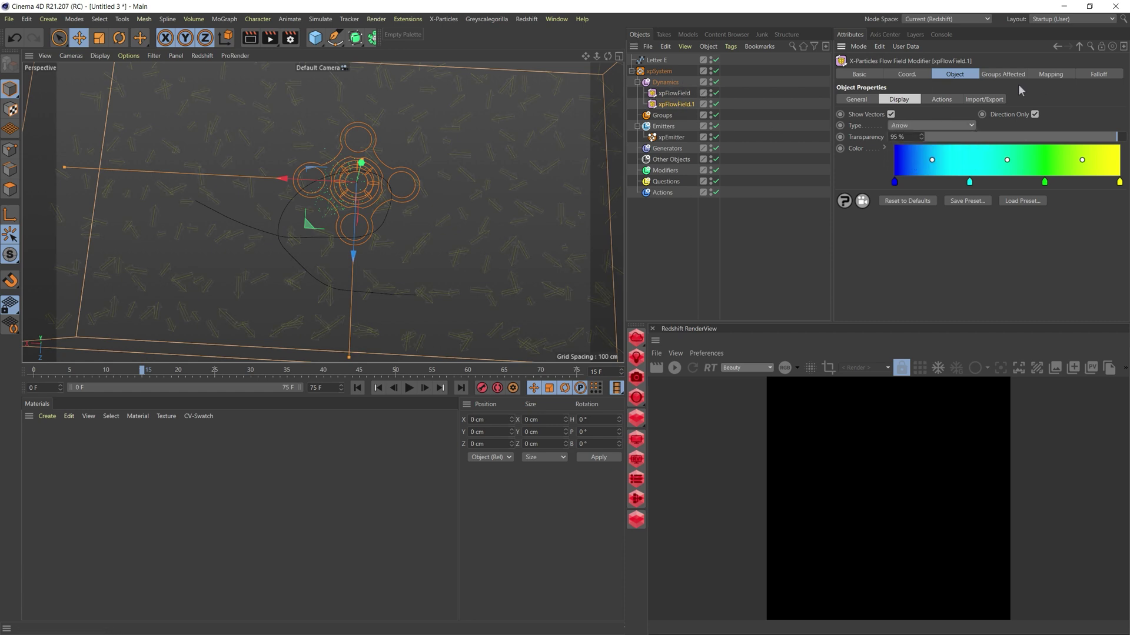
- Make xpFlowField.1 flow along Letter E with 8 cm cells, Velocity field and 76 cm falloff
left_click(863, 99)
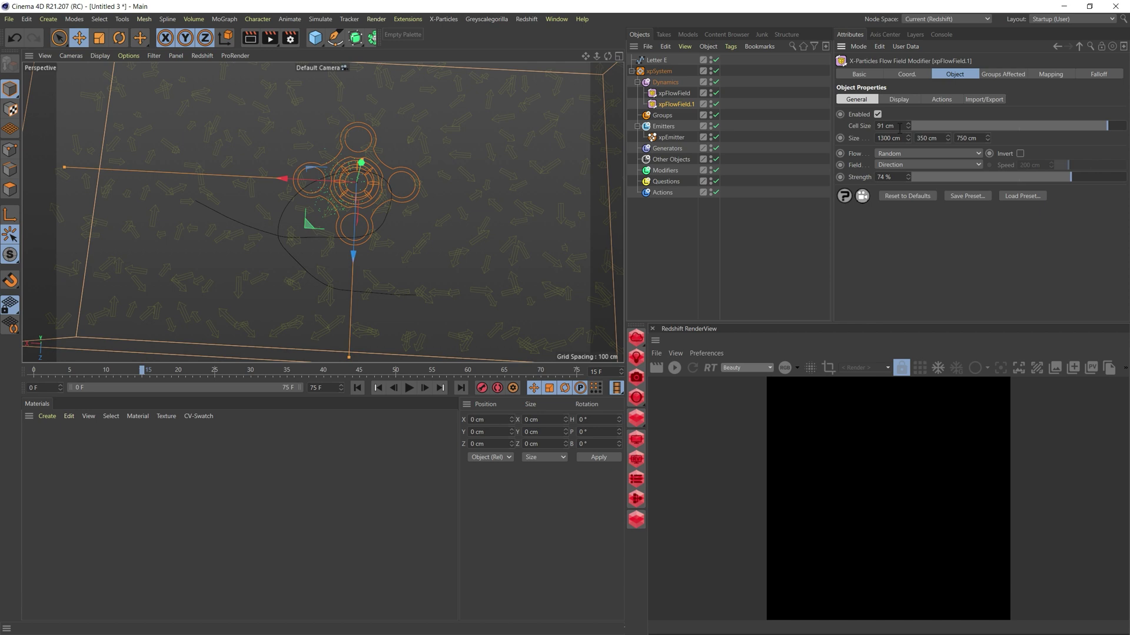
left_click(895, 154)
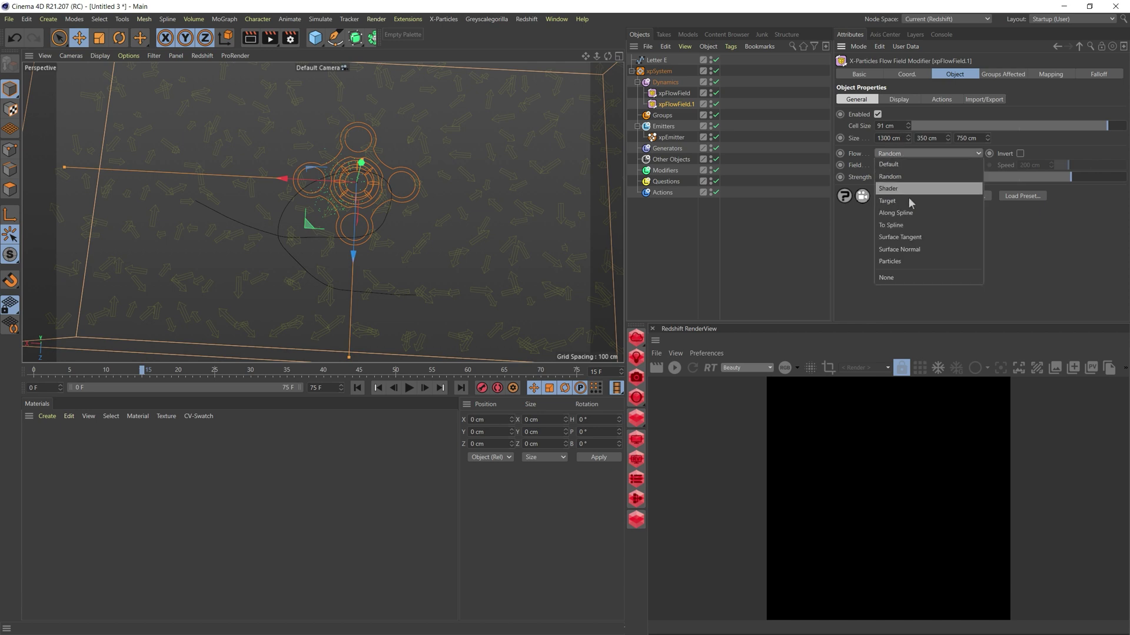
left_click(913, 213)
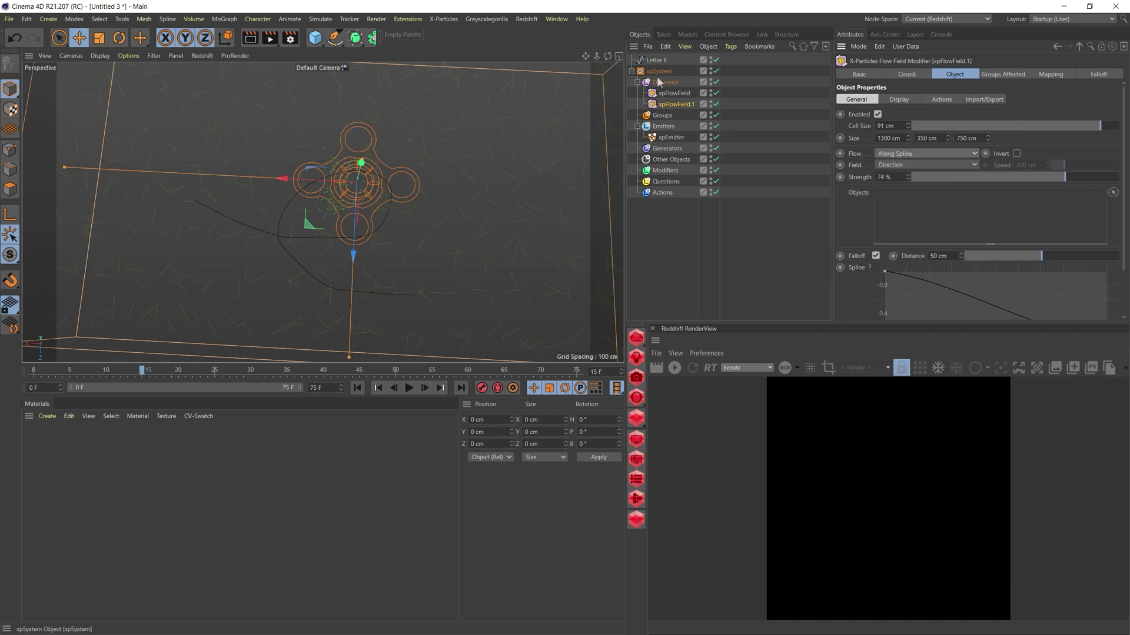
left_click_drag(656, 60, 915, 212)
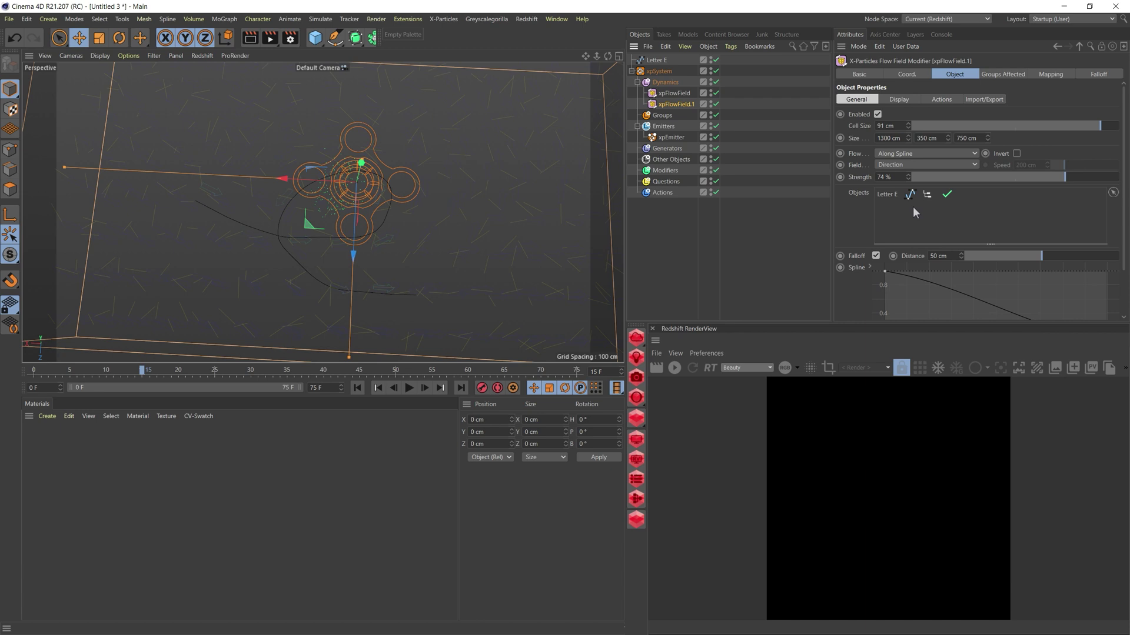
left_click_drag(960, 125, 928, 126)
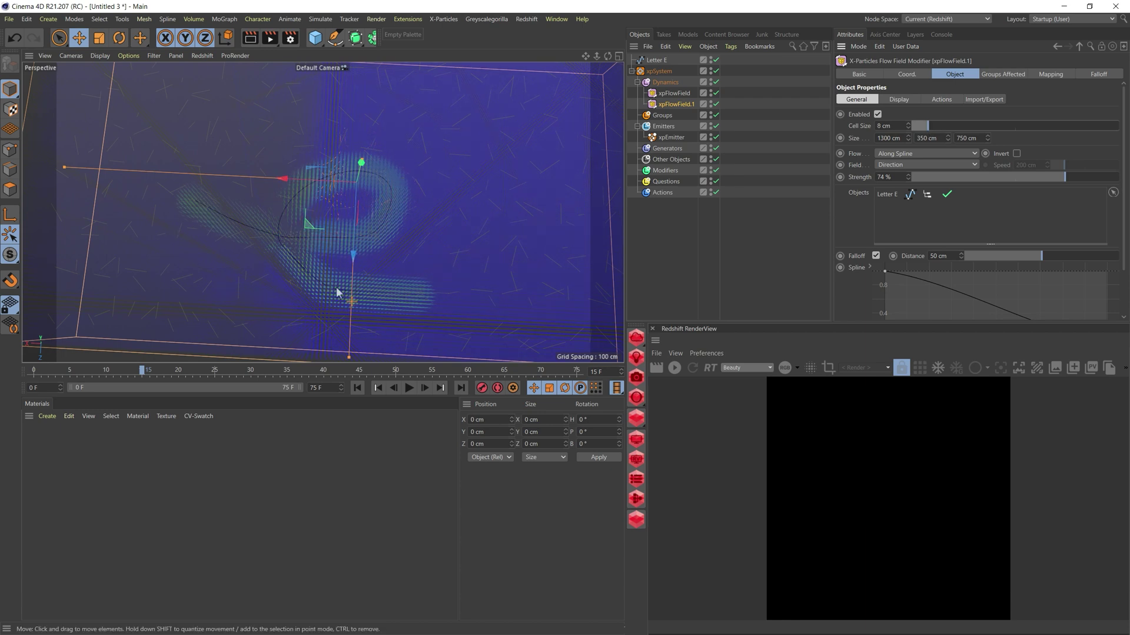
left_click(924, 164)
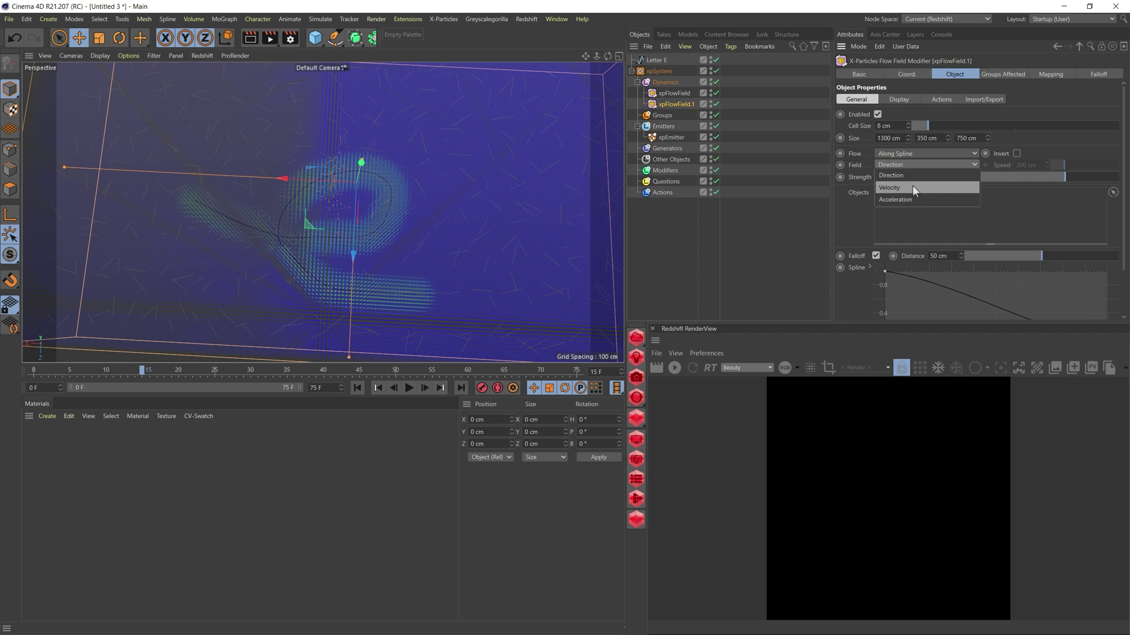
left_click(911, 187)
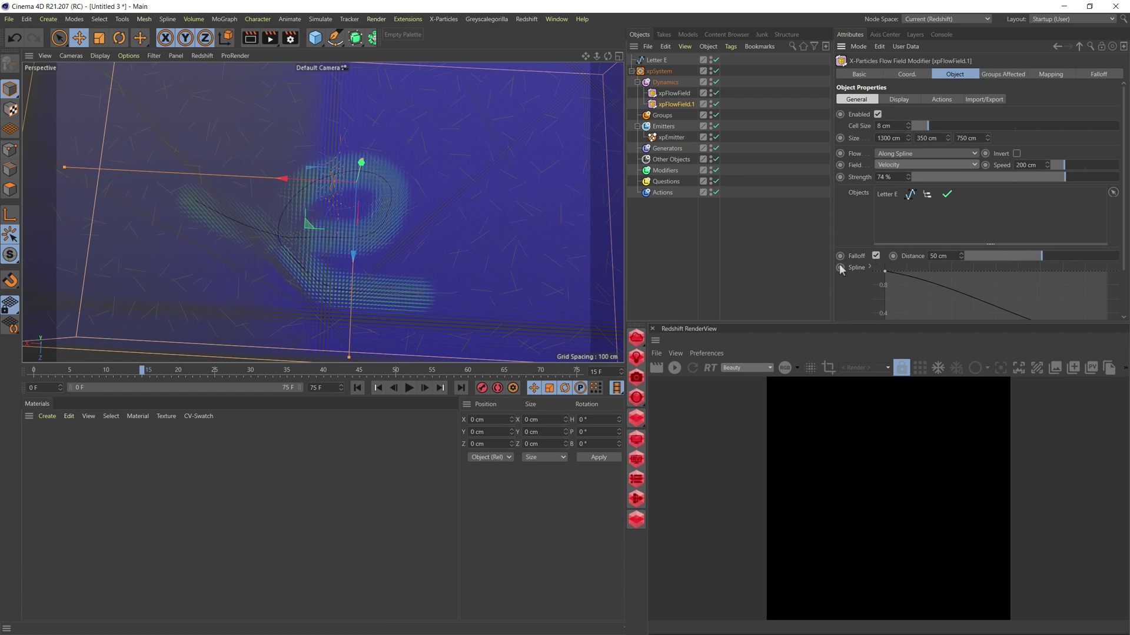
left_click(1043, 259)
left_click_drag(1056, 260, 1083, 257)
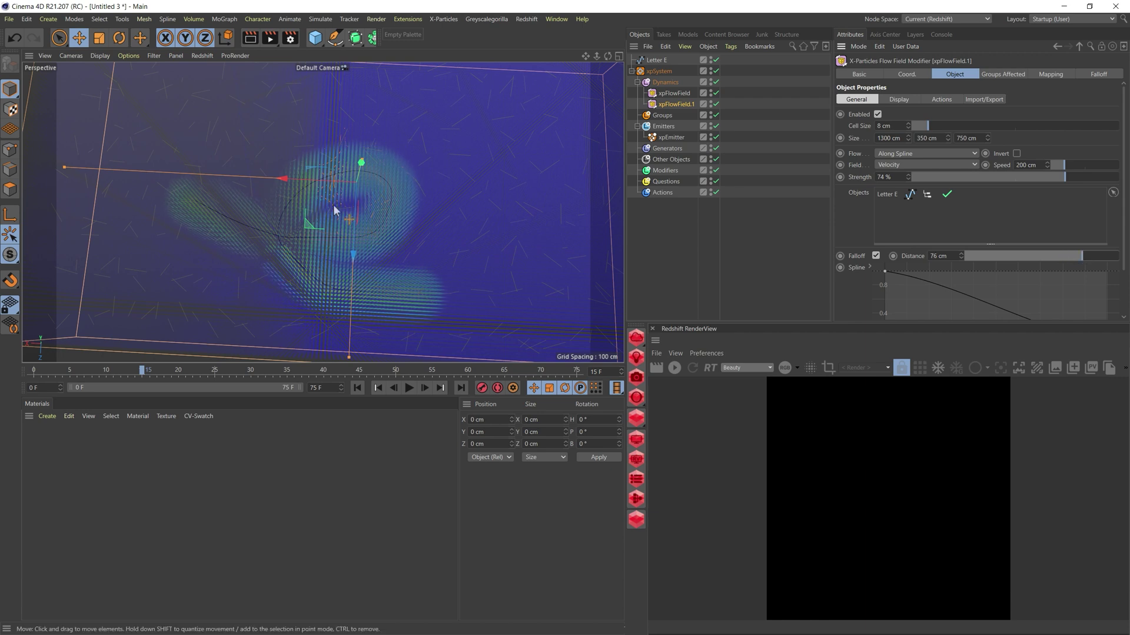
- Hide the flow field display and play the particle simulation from the start
left_click(712, 79)
left_click(357, 388)
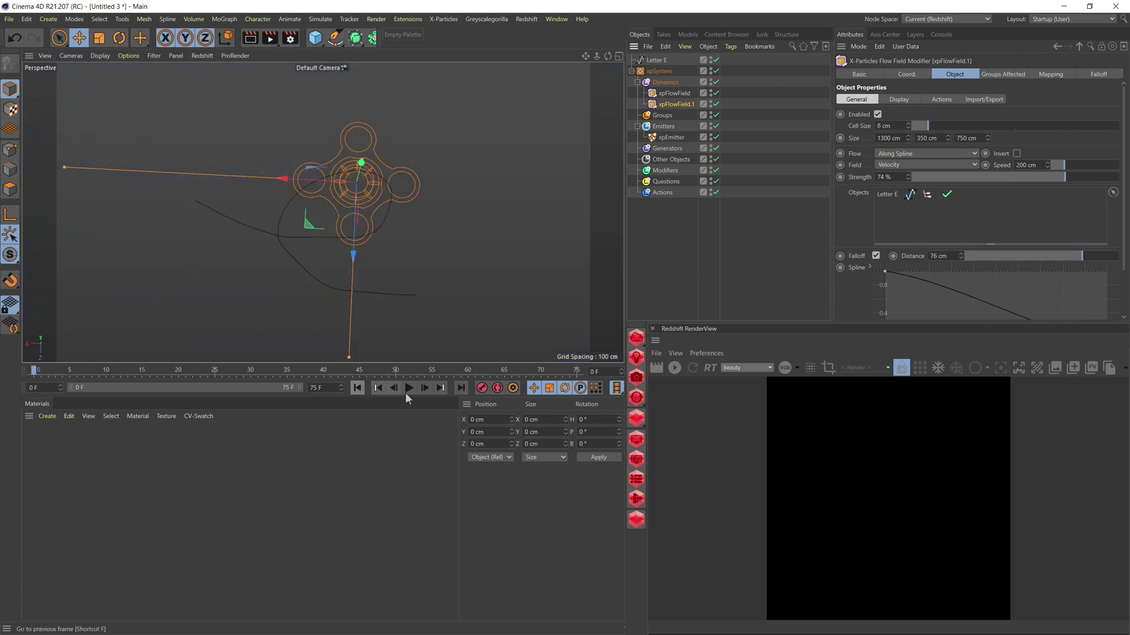
left_click(408, 389)
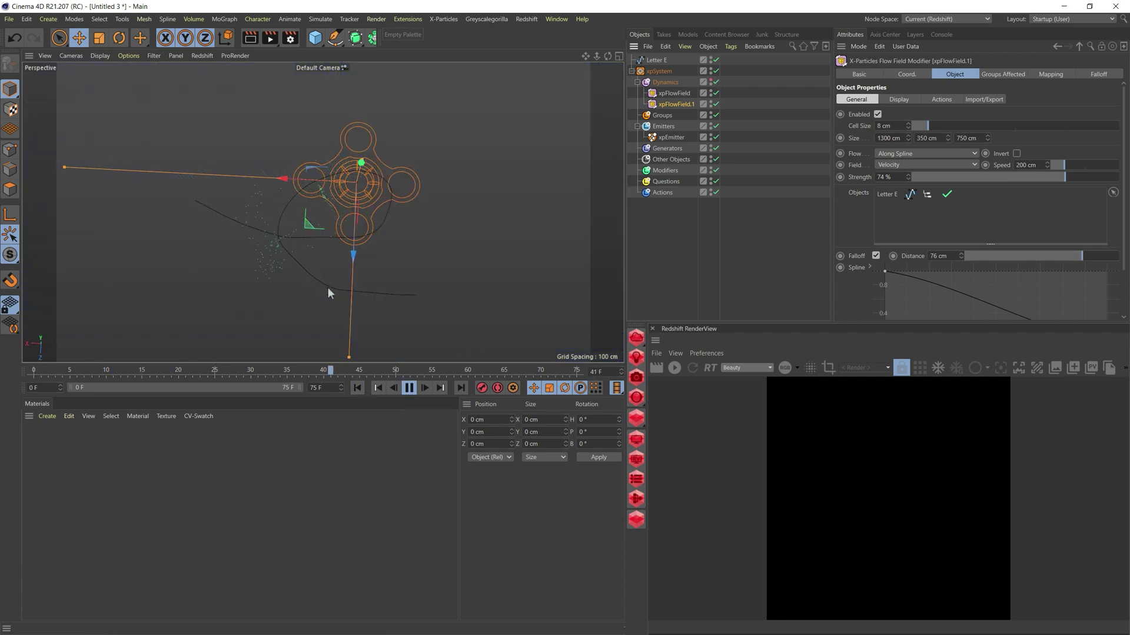
left_click(409, 388)
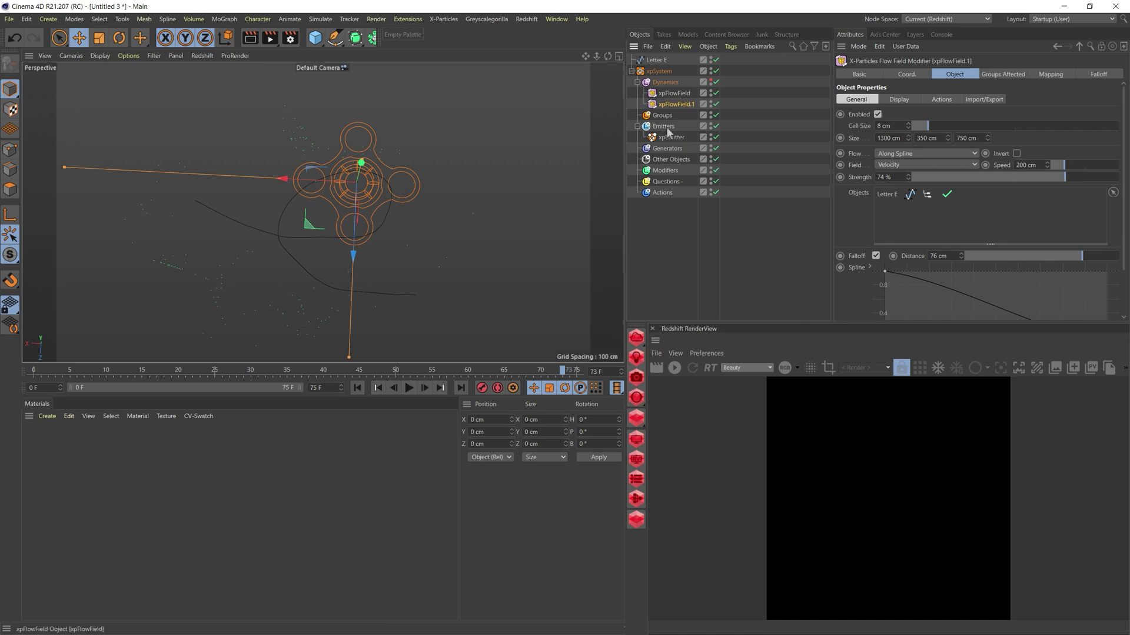
- Add an xpTrail generator fed by xpEmitter and preview its white trails
left_click(668, 149)
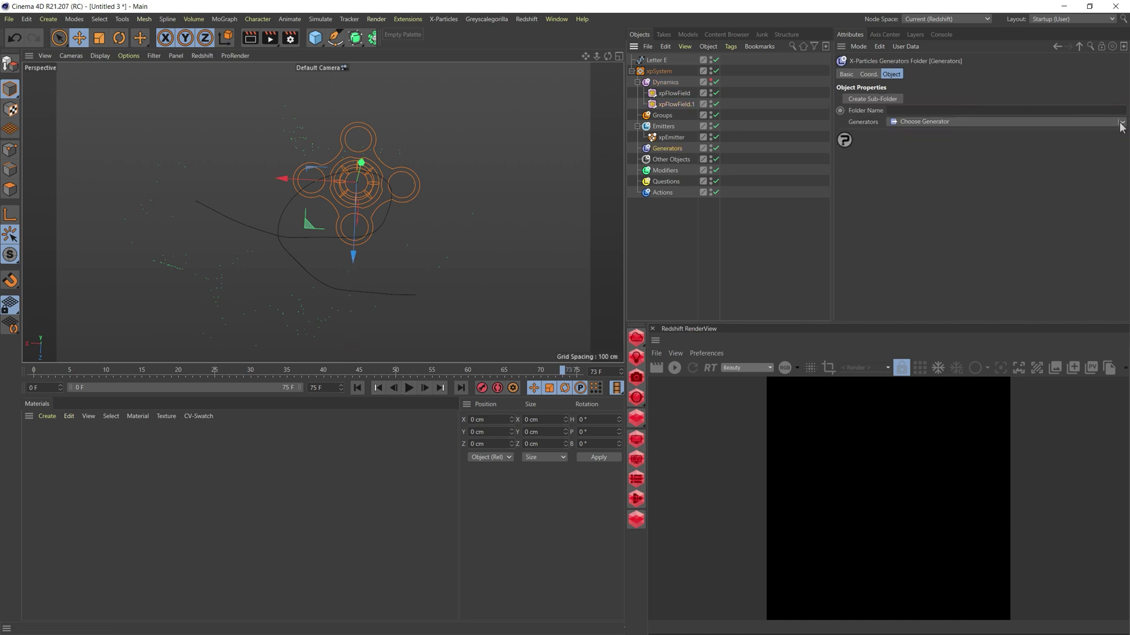
left_click(1120, 124)
left_click(943, 290)
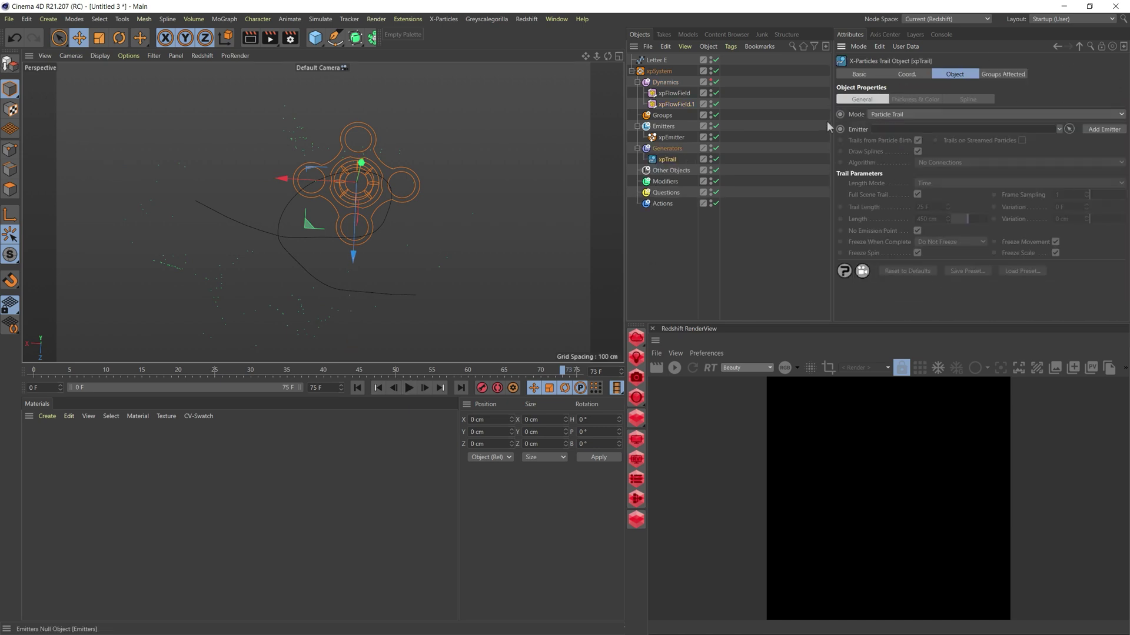
left_click_drag(671, 137, 944, 133)
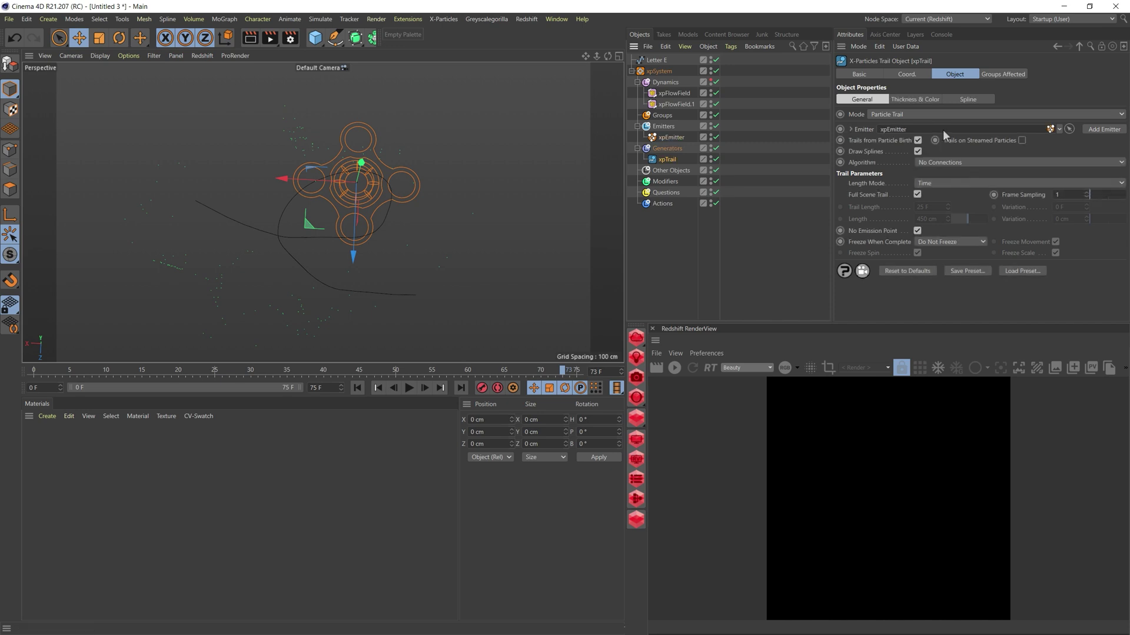
left_click(357, 387)
left_click(409, 388)
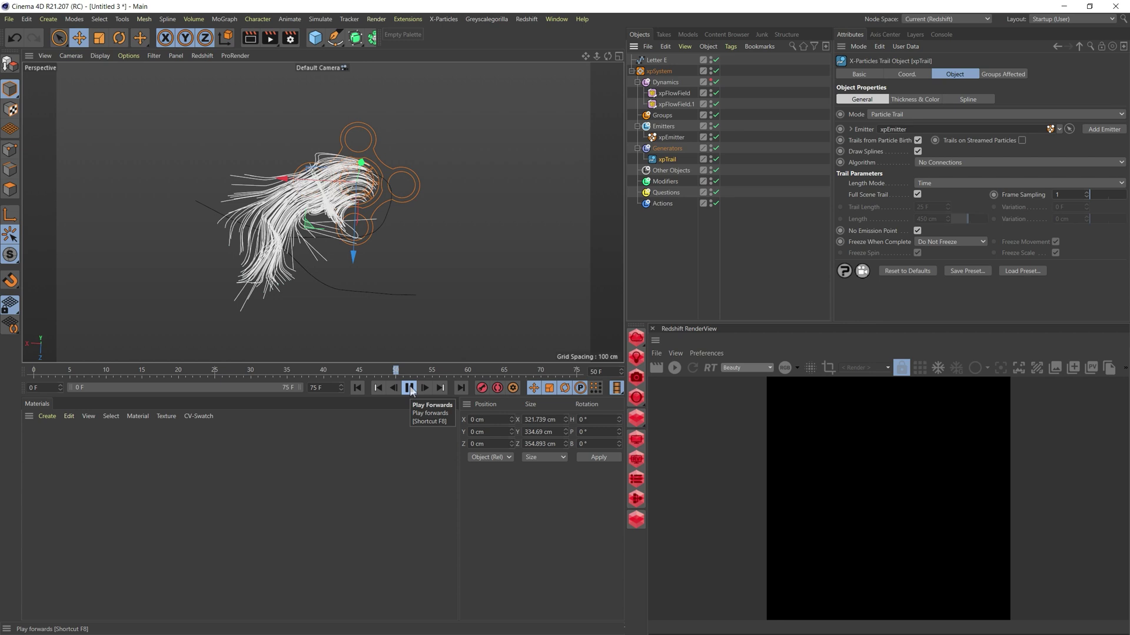
left_click(409, 388)
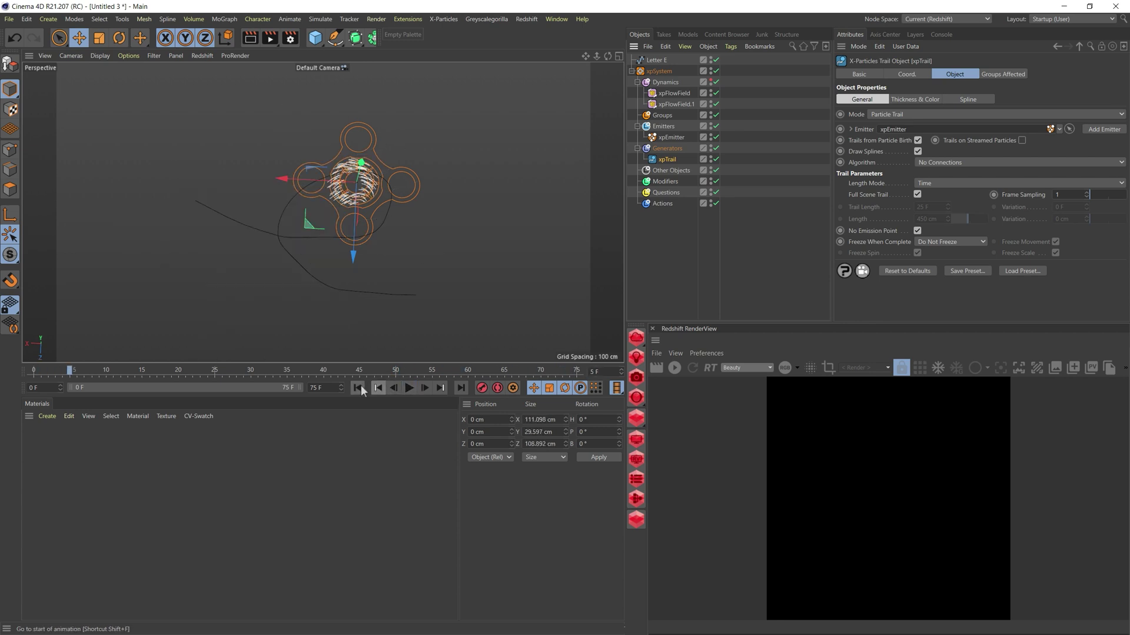
left_click(358, 388)
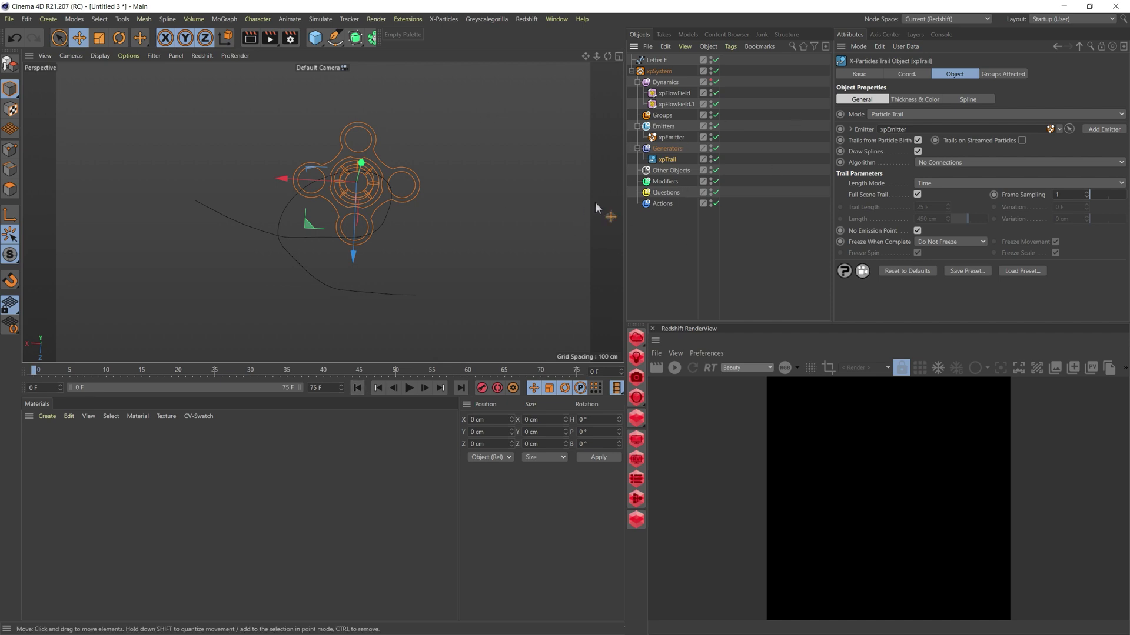
- Tag xpEmitter with Align to Spline on Letter E at about 71 % position
right_click(672, 138)
mouse_move(764, 64)
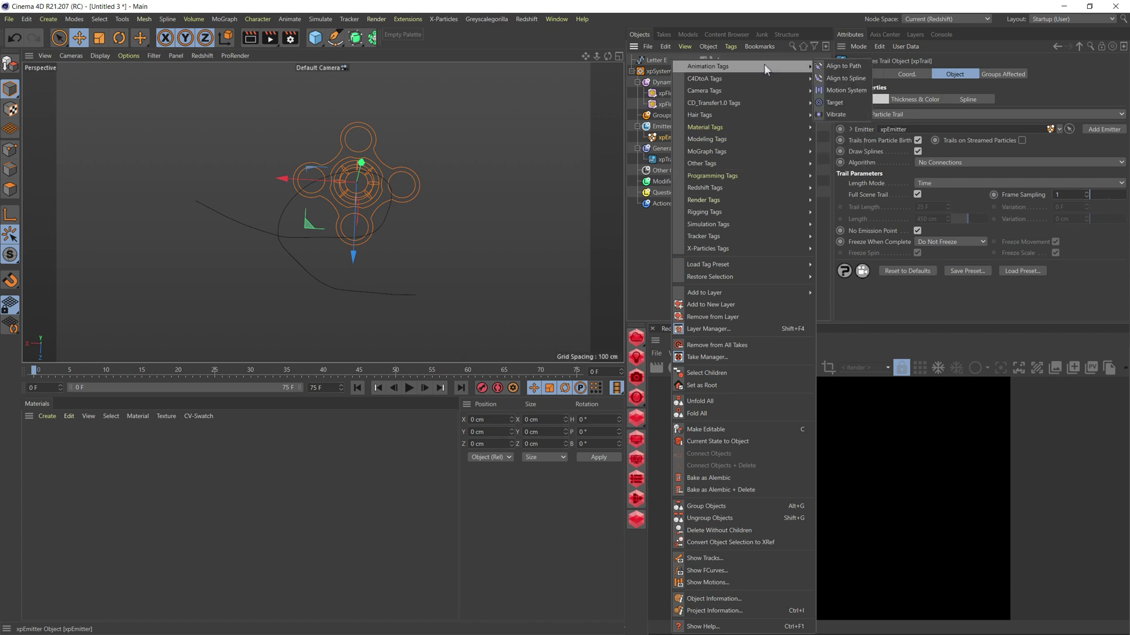
left_click(863, 77)
left_click_drag(656, 60, 932, 102)
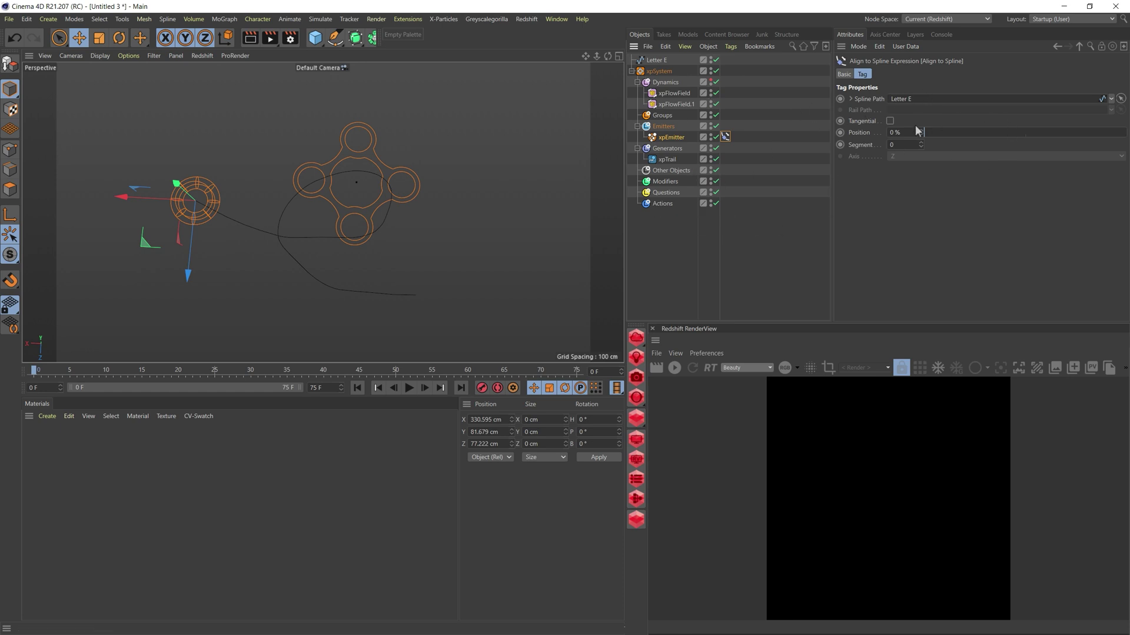
mouse_move(934, 133)
left_mouse_down()
mouse_move(1115, 133)
mouse_move(916, 130)
left_mouse_up()
left_click_drag(927, 128, 1069, 122)
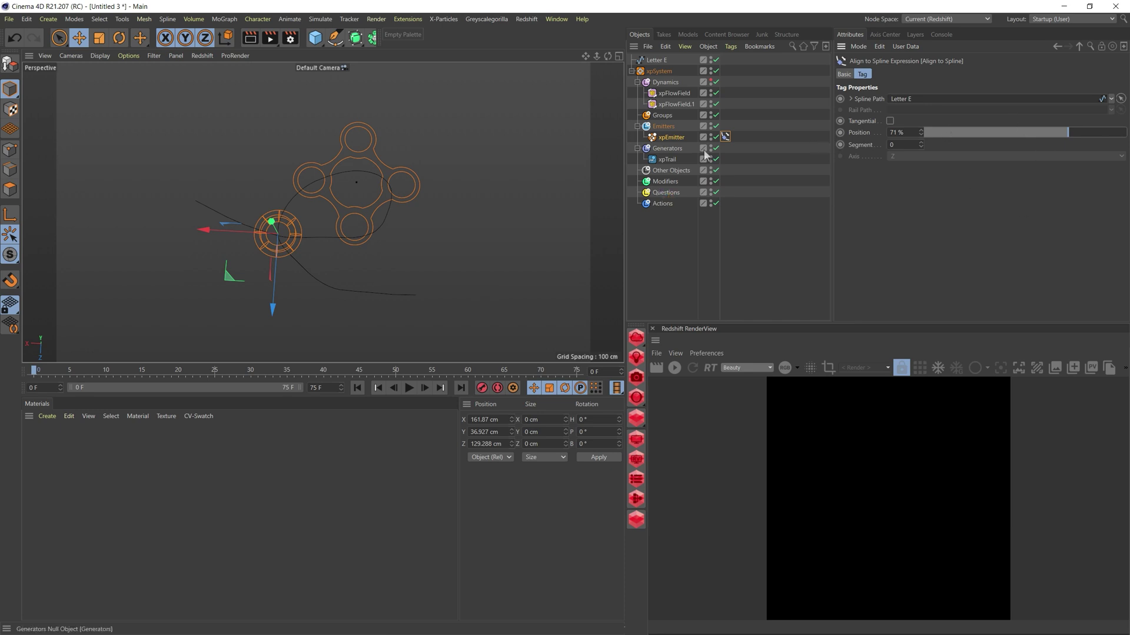
- Duplicate xpEmitter and set the copies' spline positions to 0 % and 44 %
left_click(671, 138)
left_click_drag(672, 140, 677, 159, "ctrl")
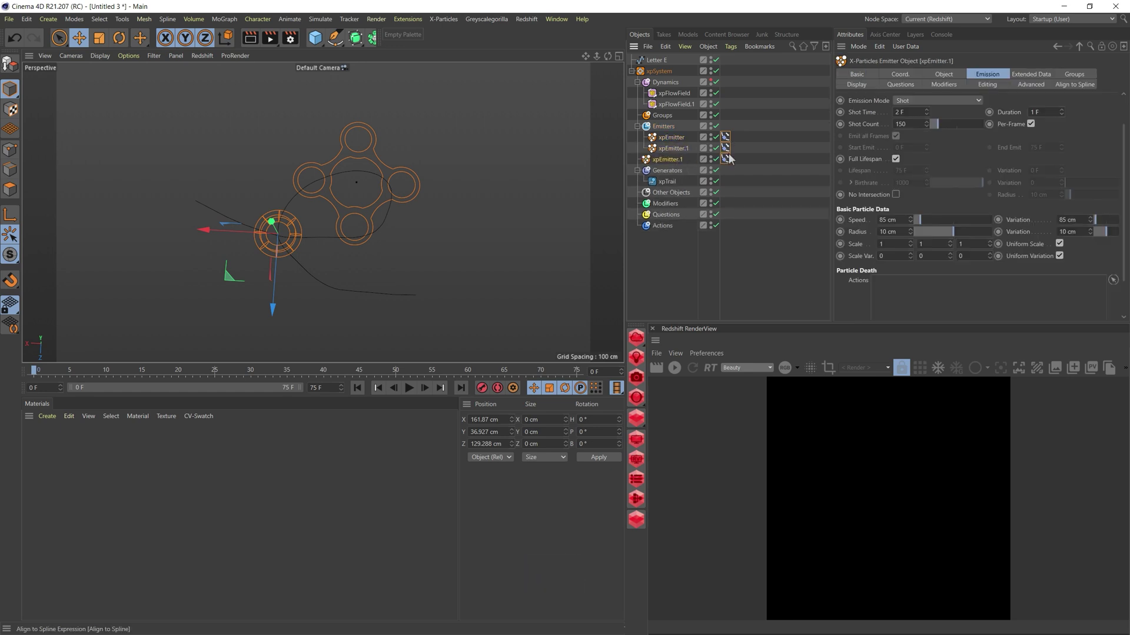
left_click(725, 160)
left_click_drag(1035, 134, 888, 130)
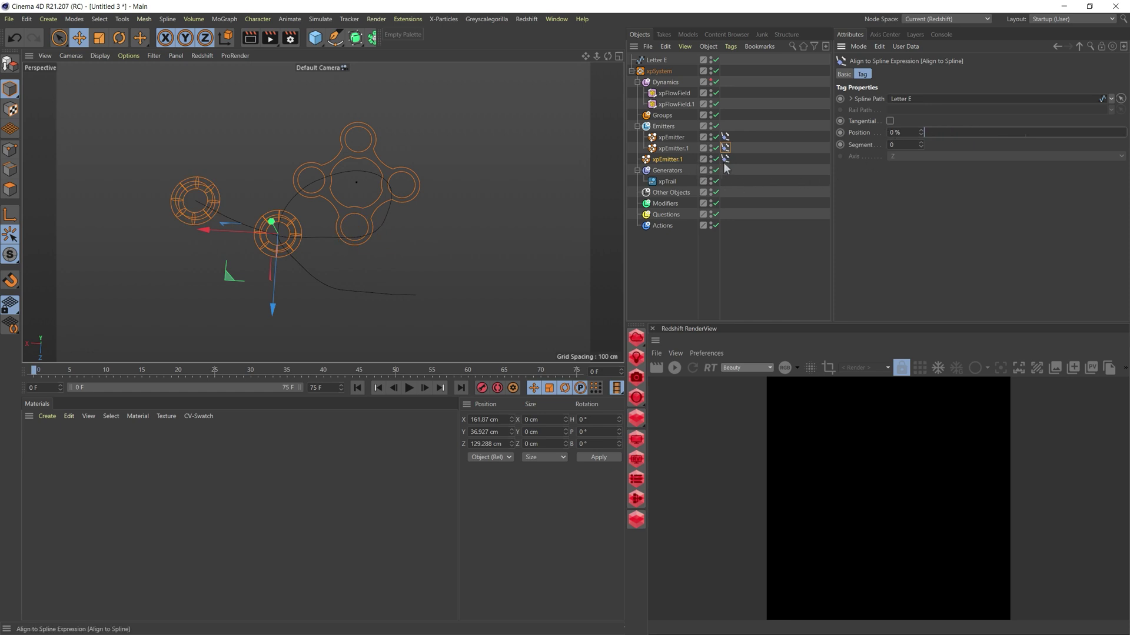
left_click(676, 157)
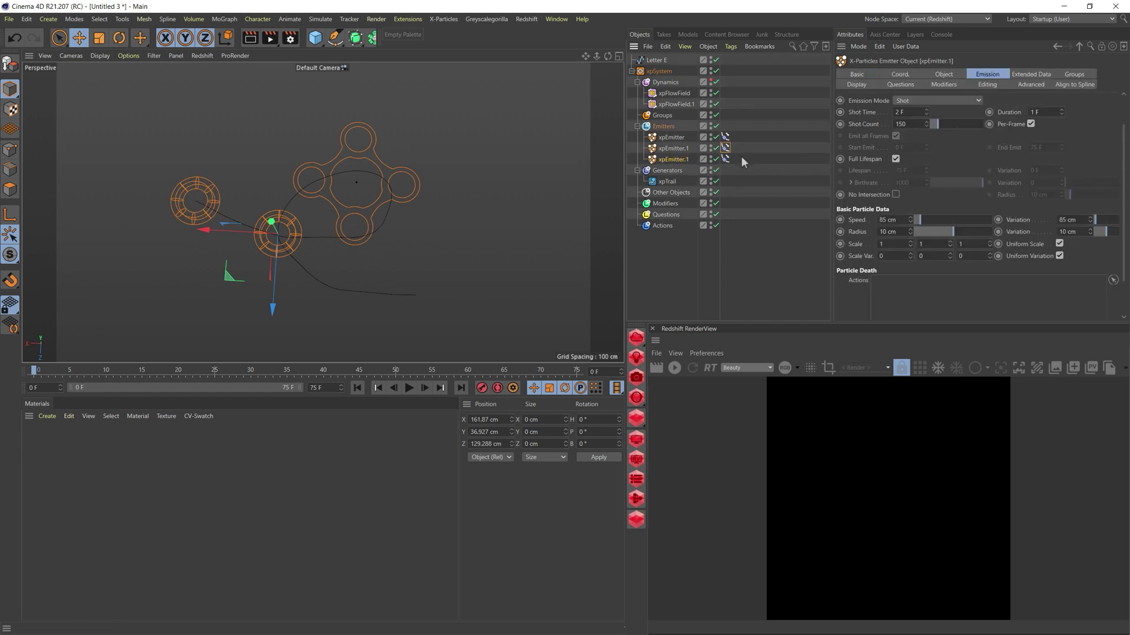
left_click(725, 159)
left_click_drag(987, 136, 1015, 133)
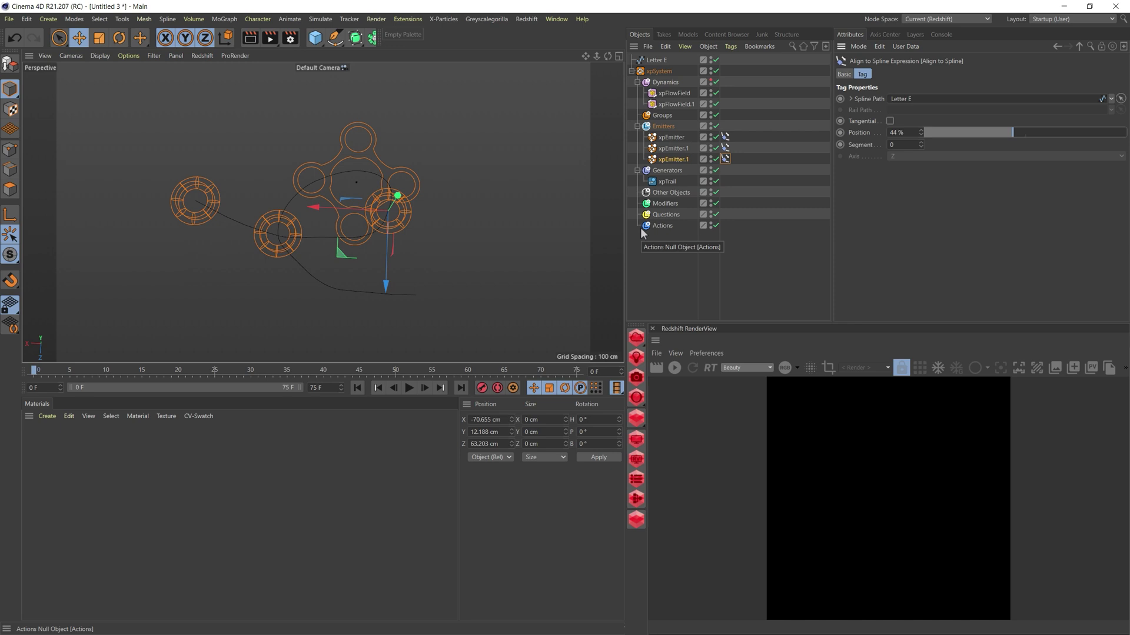
- Check the other emitter copy's shape settings and set its shot count to 90
left_click(672, 149)
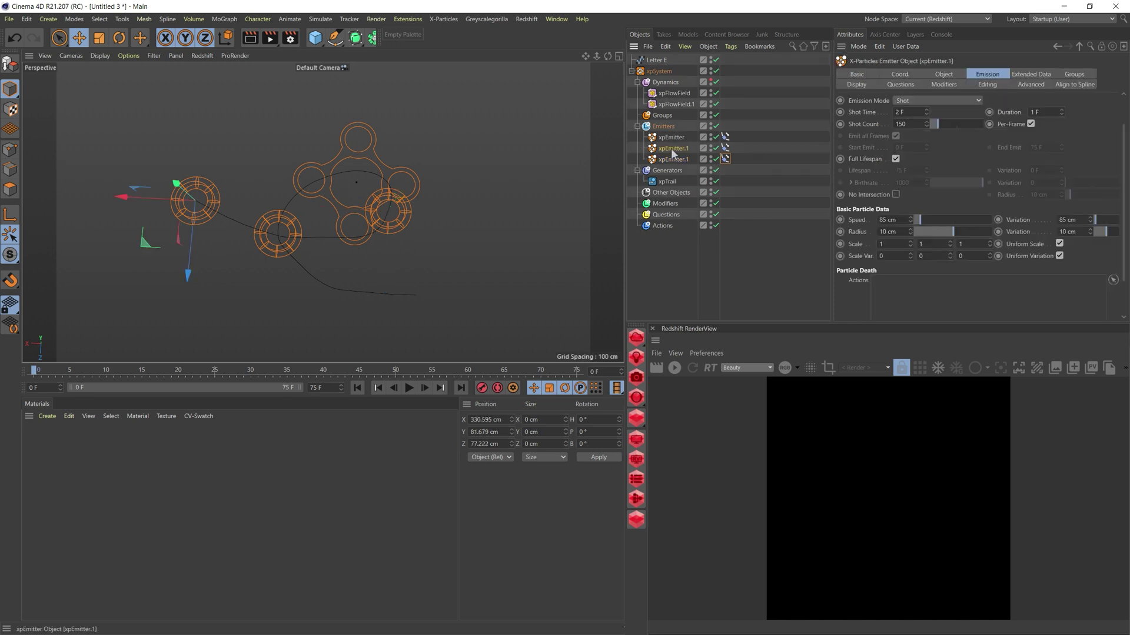
left_click(673, 159)
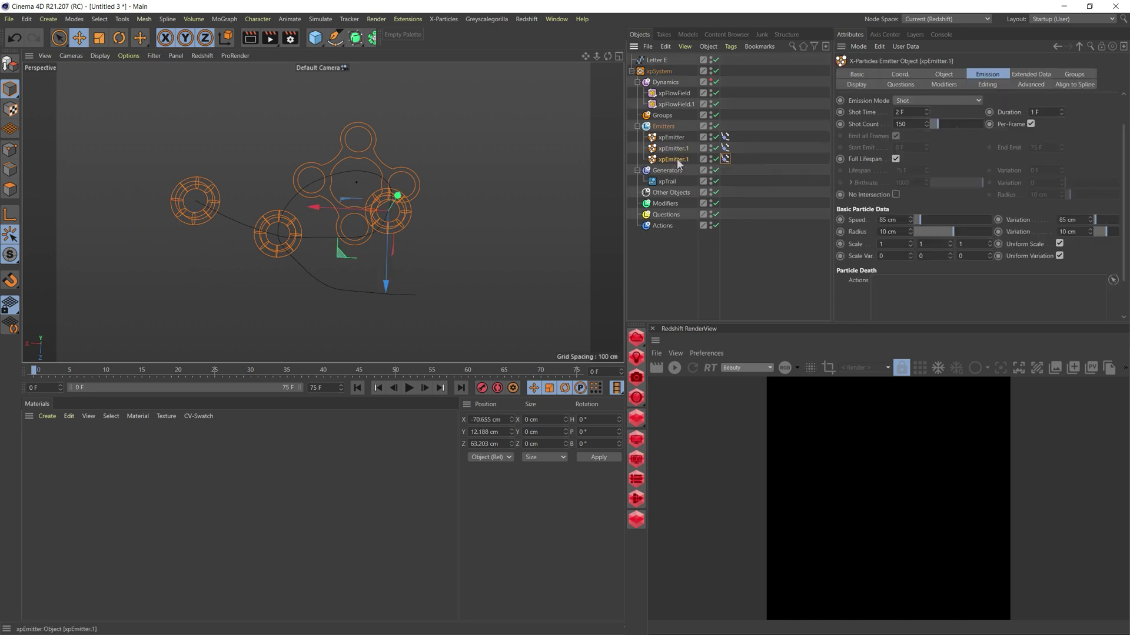
left_click(956, 75)
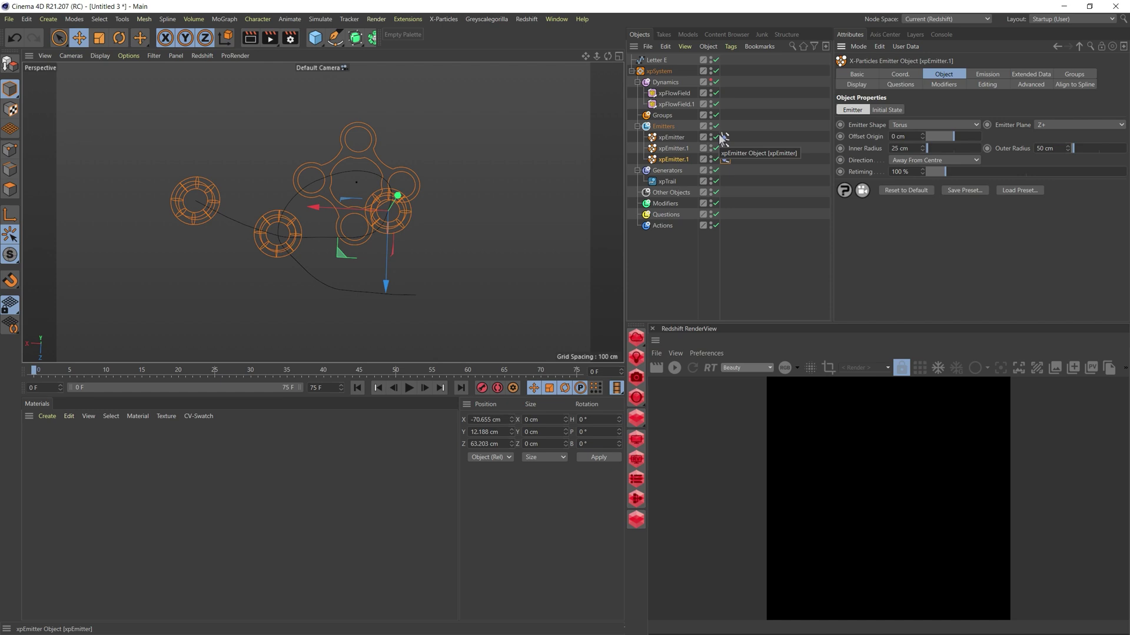
left_click(991, 77)
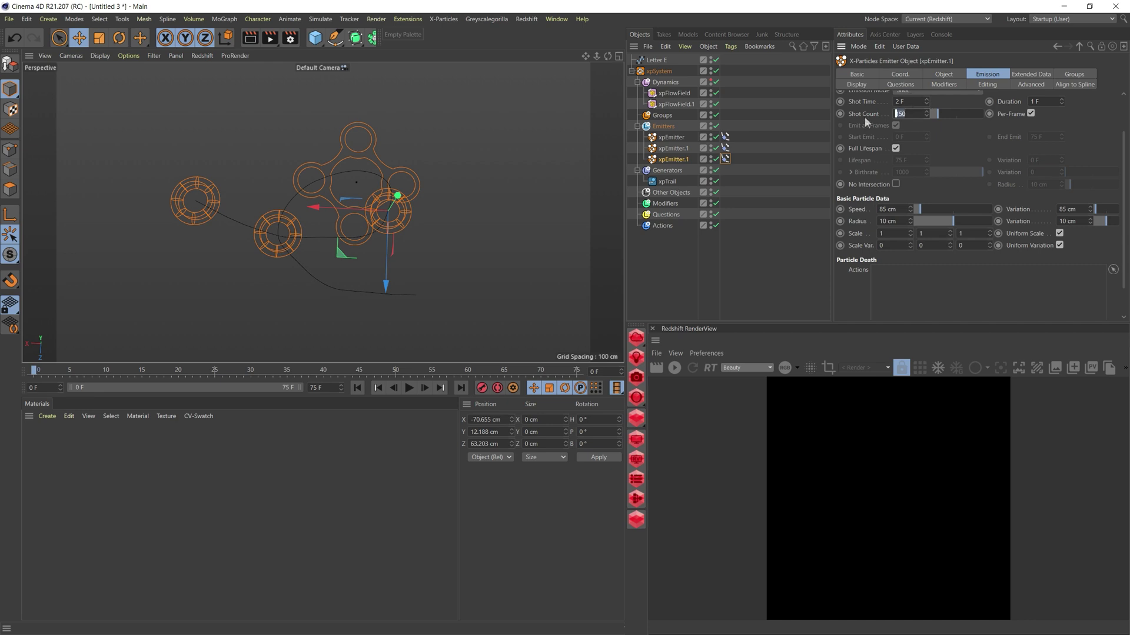
type("90")
key("Tab")
- Change xpEmitter.1's emitter shape from Torus to Sphere
left_click(673, 148)
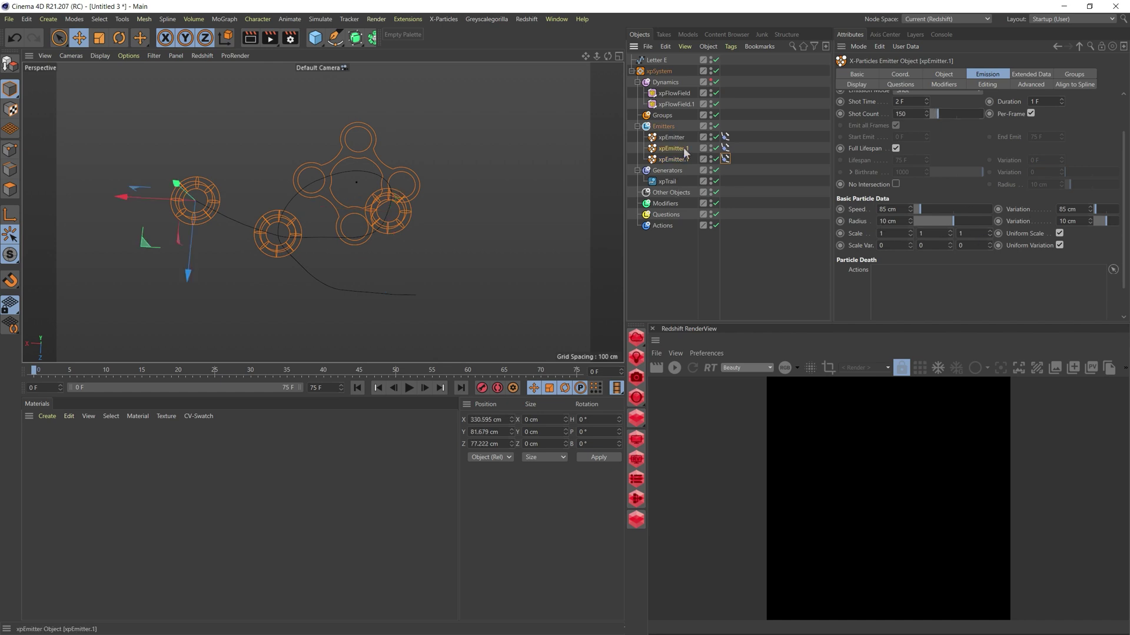
left_click(944, 74)
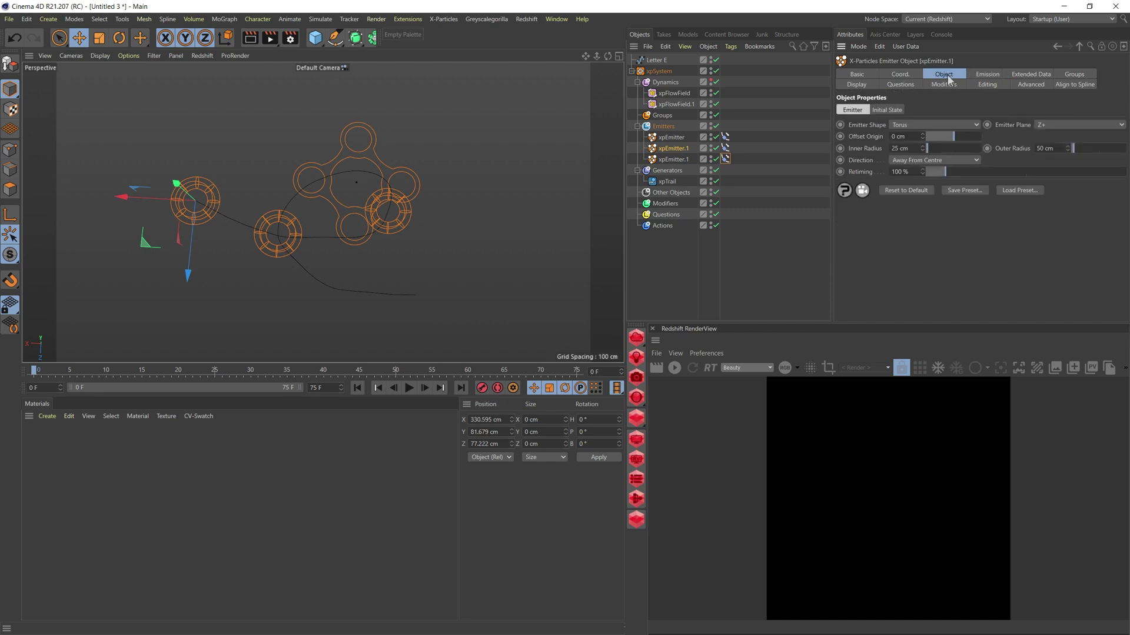
left_click(904, 125)
left_click(919, 171)
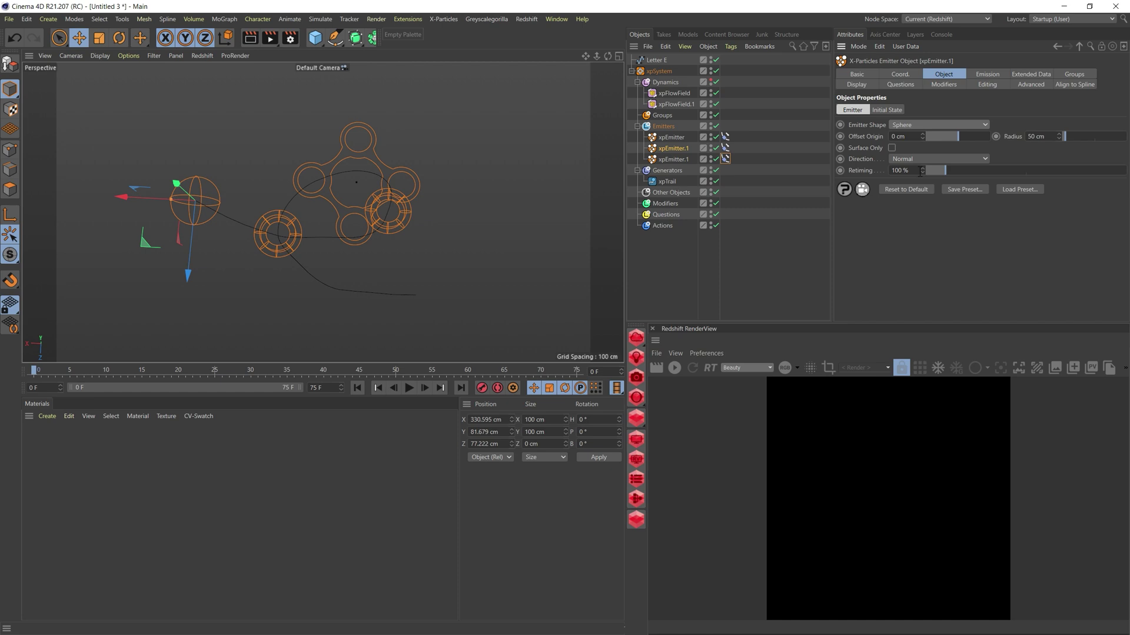
- Give xpEmitter.1 a 77 cm emission speed and 4 F shot time, then select Shot Count
left_click(992, 75)
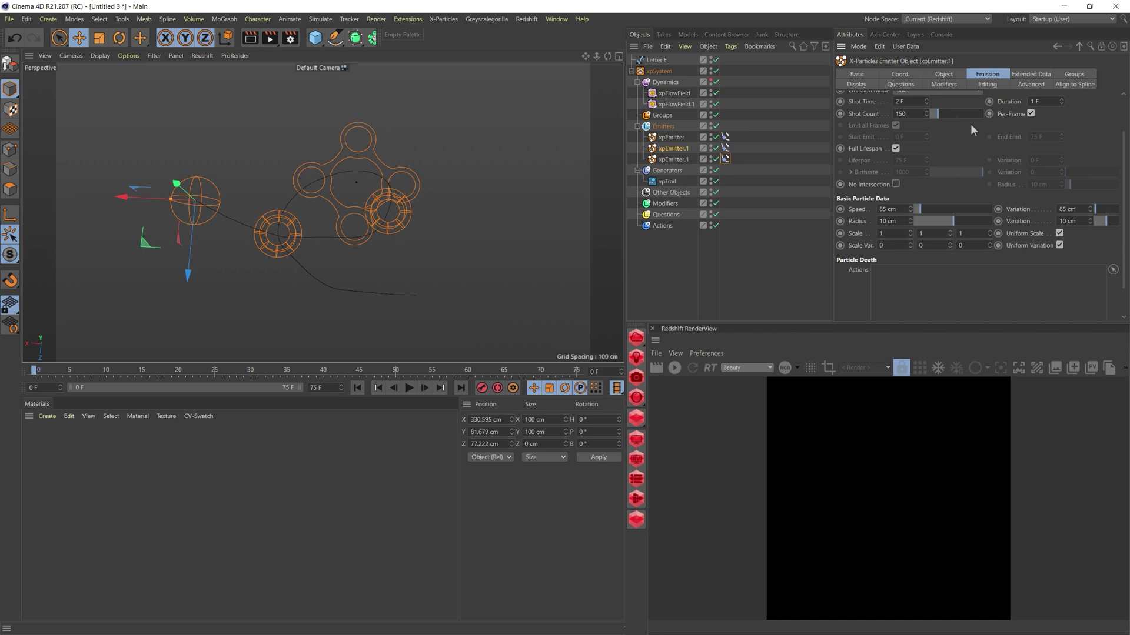
double_click(887, 209)
type("77")
key("Tab")
double_click(916, 101)
type("4")
key("Tab")
double_click(901, 113)
- Preview the simulation, then duplicate xpTrail into a new xpTrail.1 copy
left_click(409, 388)
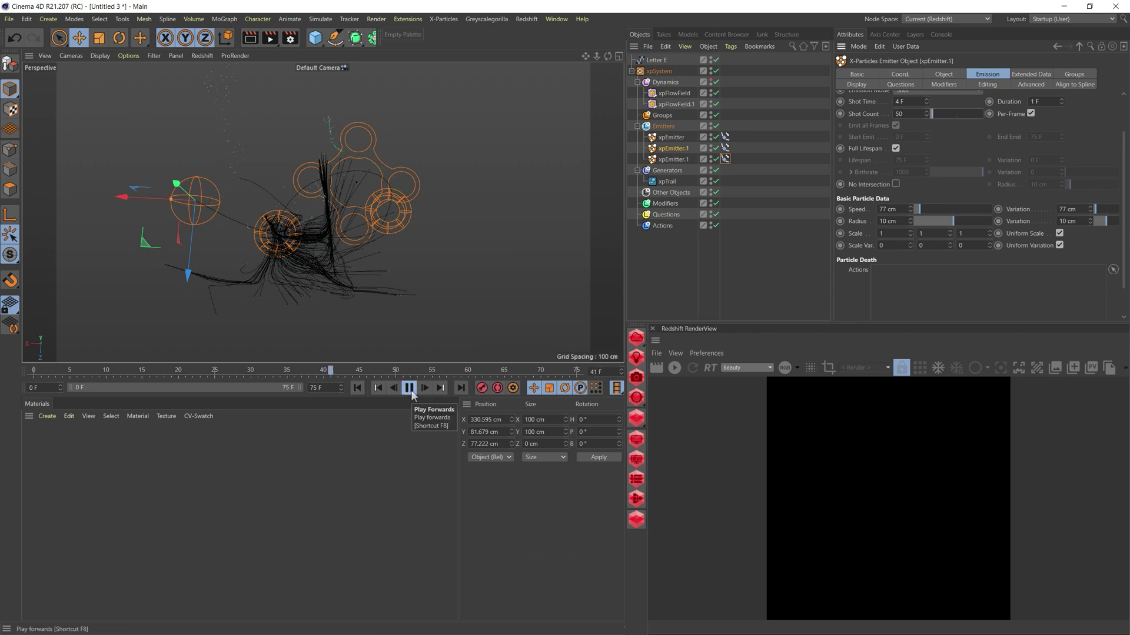
left_click(410, 388)
left_click(668, 182)
left_click_drag(669, 180, 673, 203, "ctrl")
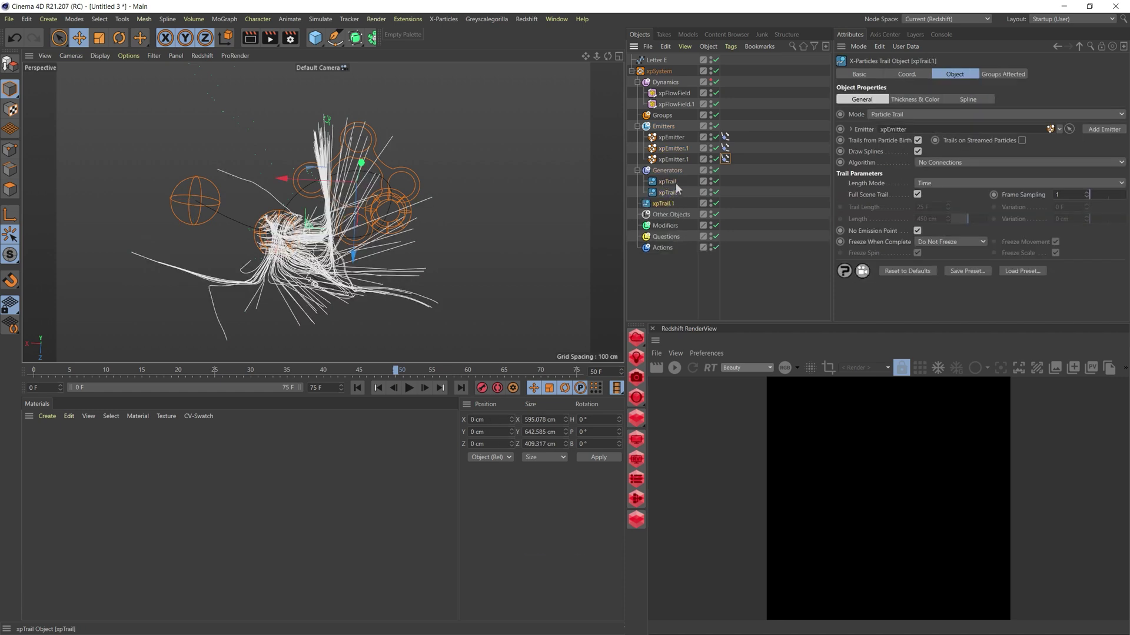
left_click(672, 192)
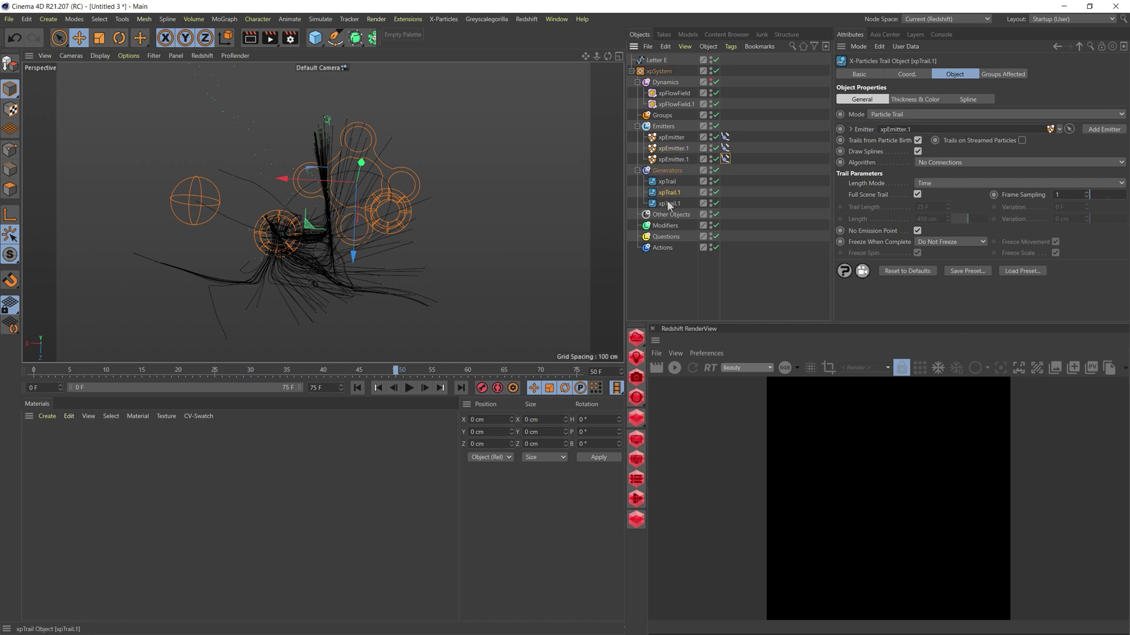
- Link the xpTrail.1 copy to the third emitter and replay the simulation from frame 0
left_click(673, 160)
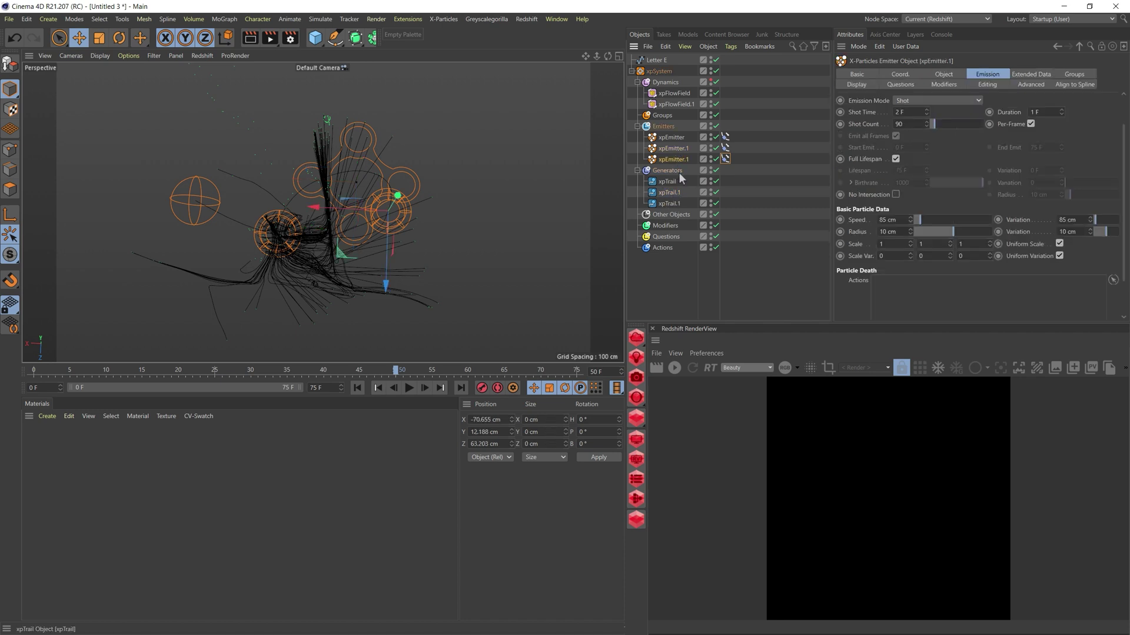
key("ctrl+z")
key("ctrl+z")
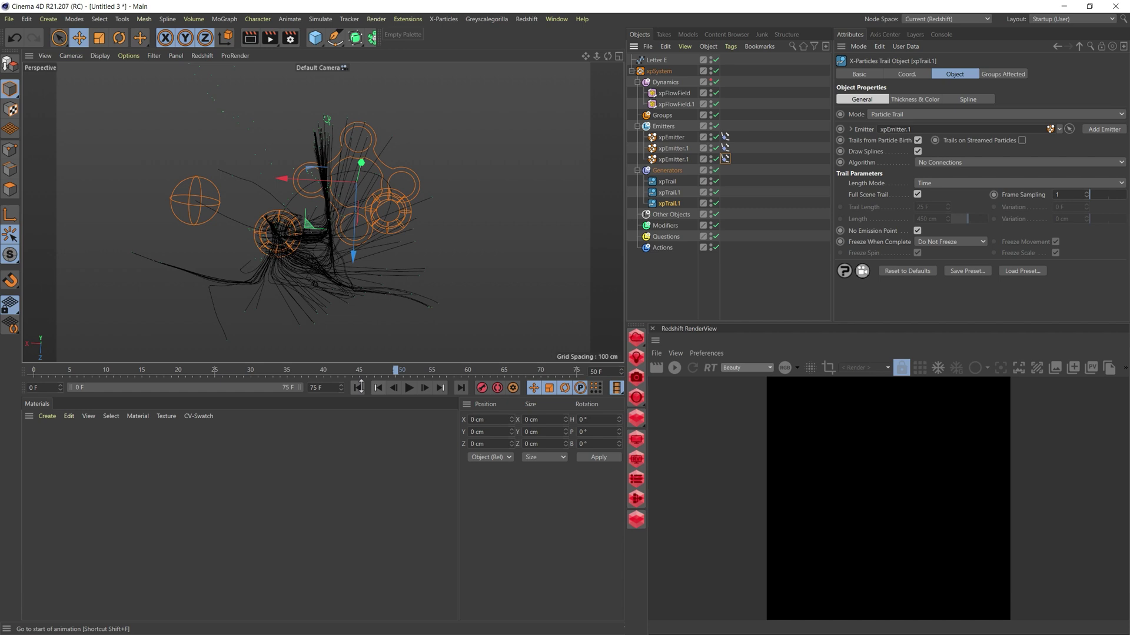
left_click(357, 388)
left_click(409, 388)
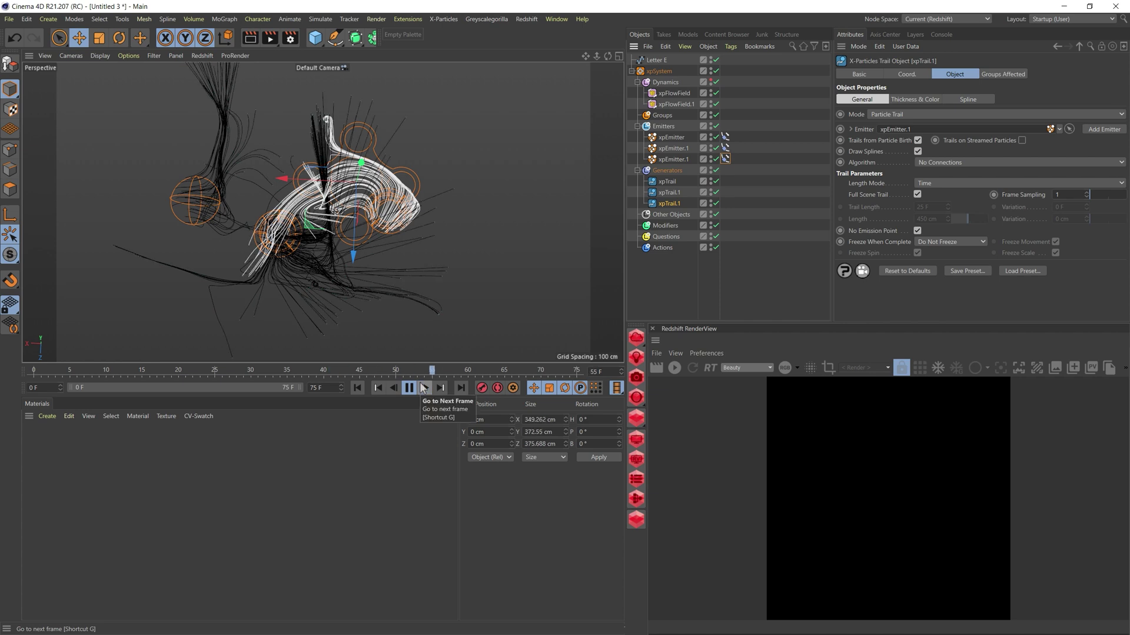
left_click(408, 389)
- Rewind to frame 0 and review the first flow field's coordinate and object settings
left_click(357, 388)
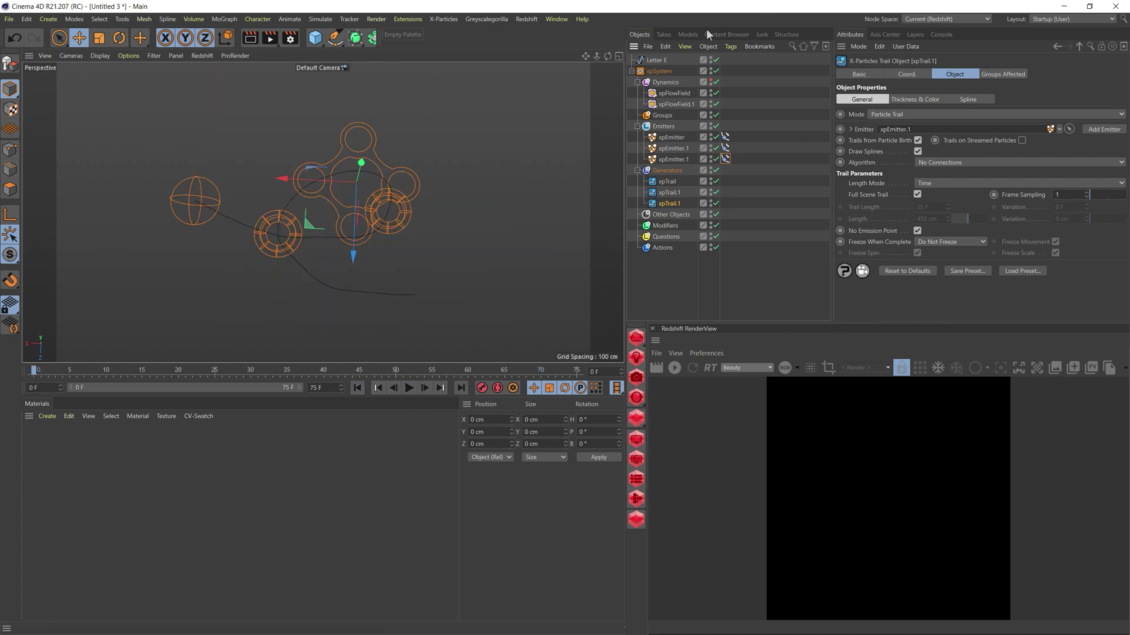
left_click(685, 94)
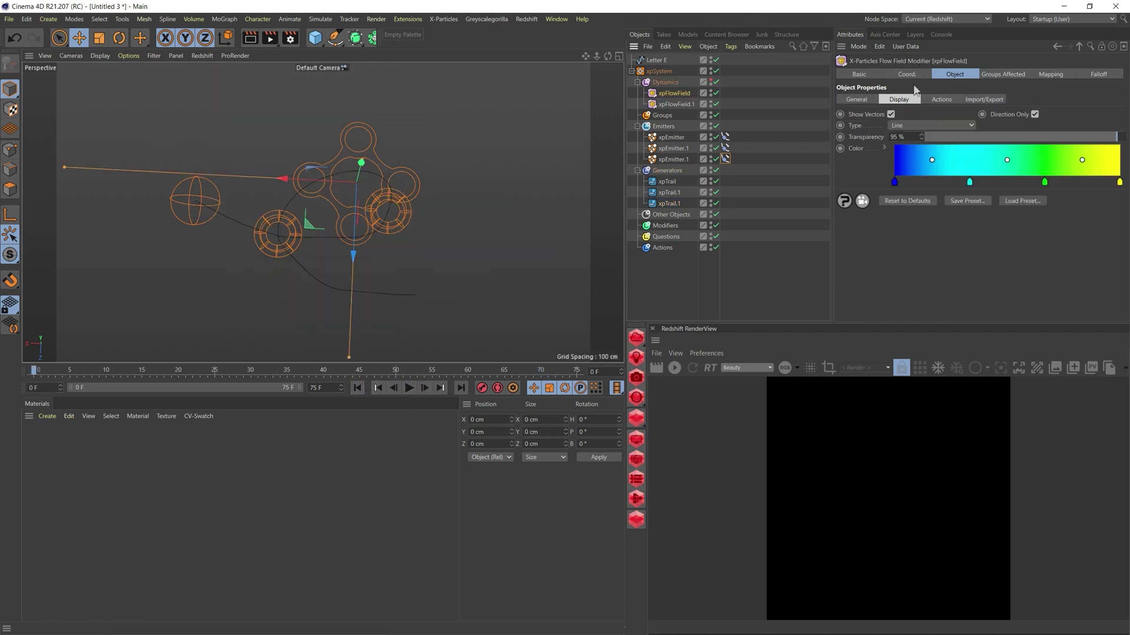
left_click(912, 73)
left_click(939, 73)
left_click(859, 99)
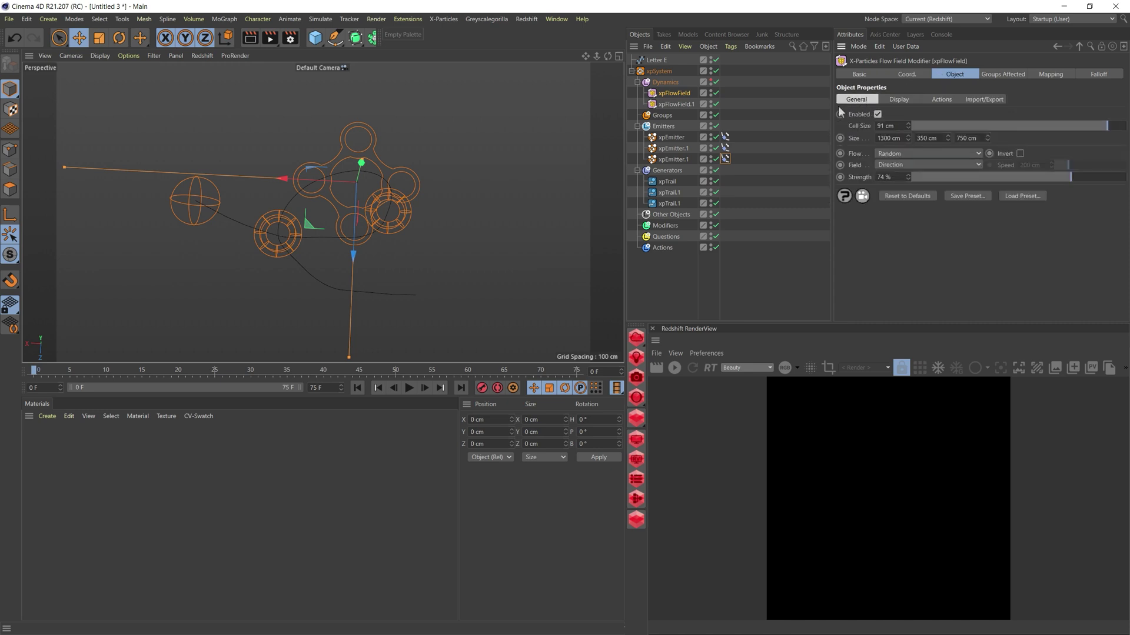
- Rename the flow fields to 'xpFlowField random' and 'xpFlowField. spline'
double_click(687, 93)
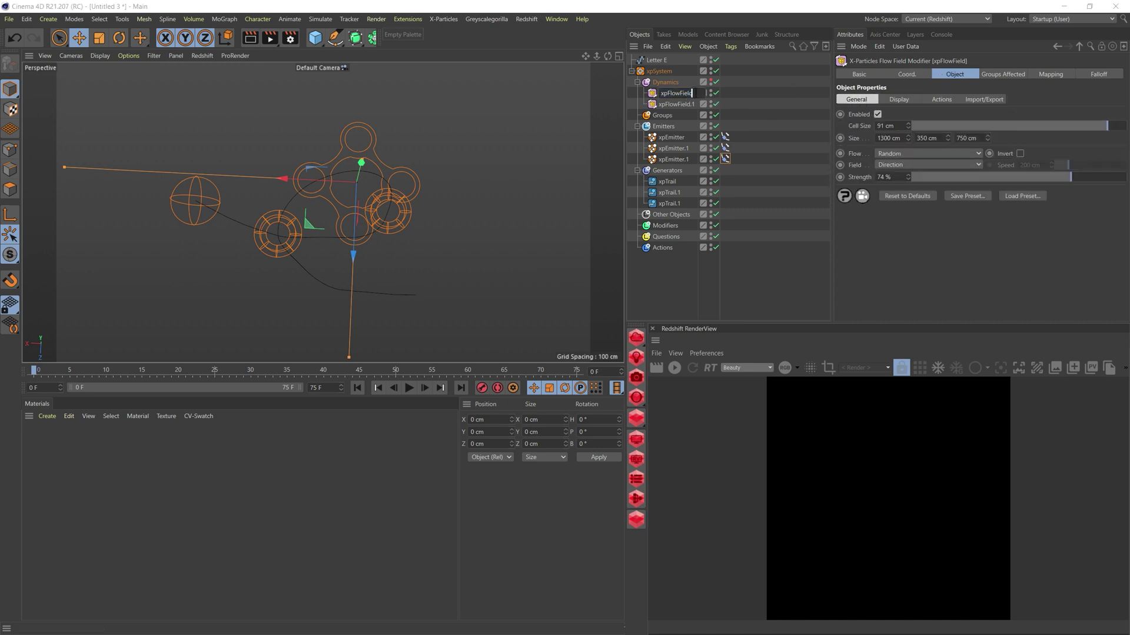
type("random")
key("Return")
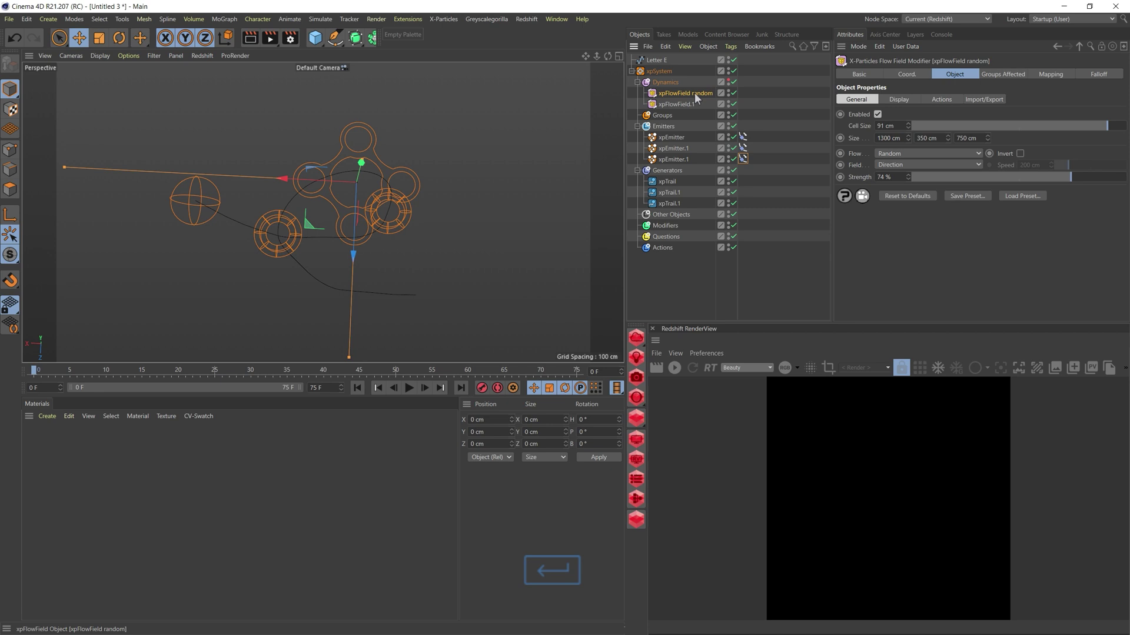
double_click(677, 104)
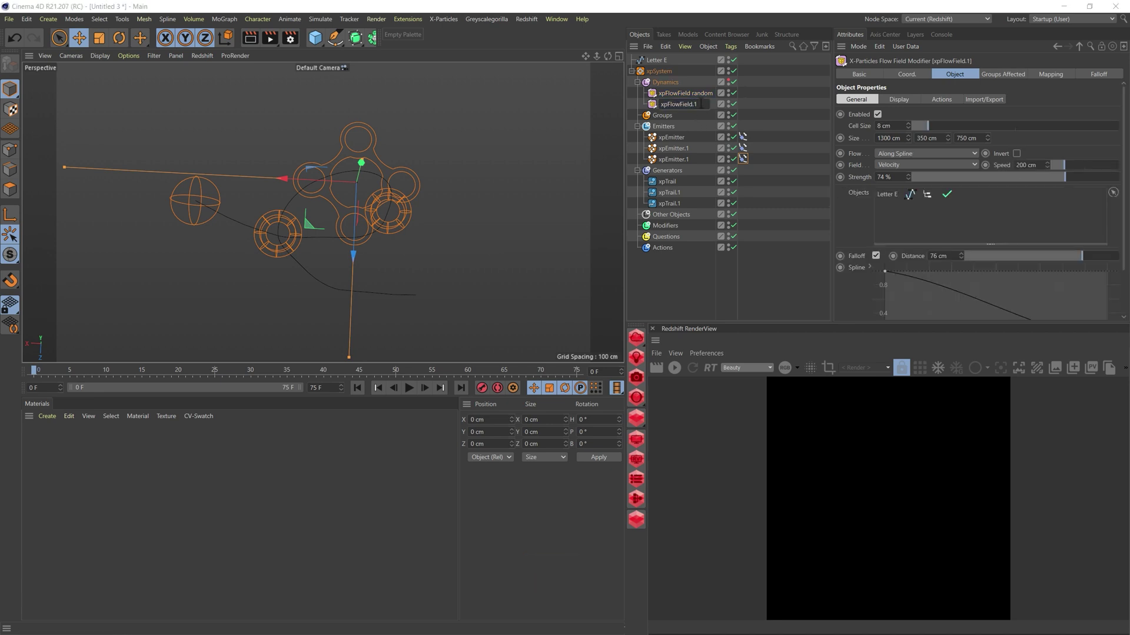
key("BackSpace")
type("spline")
key("Return")
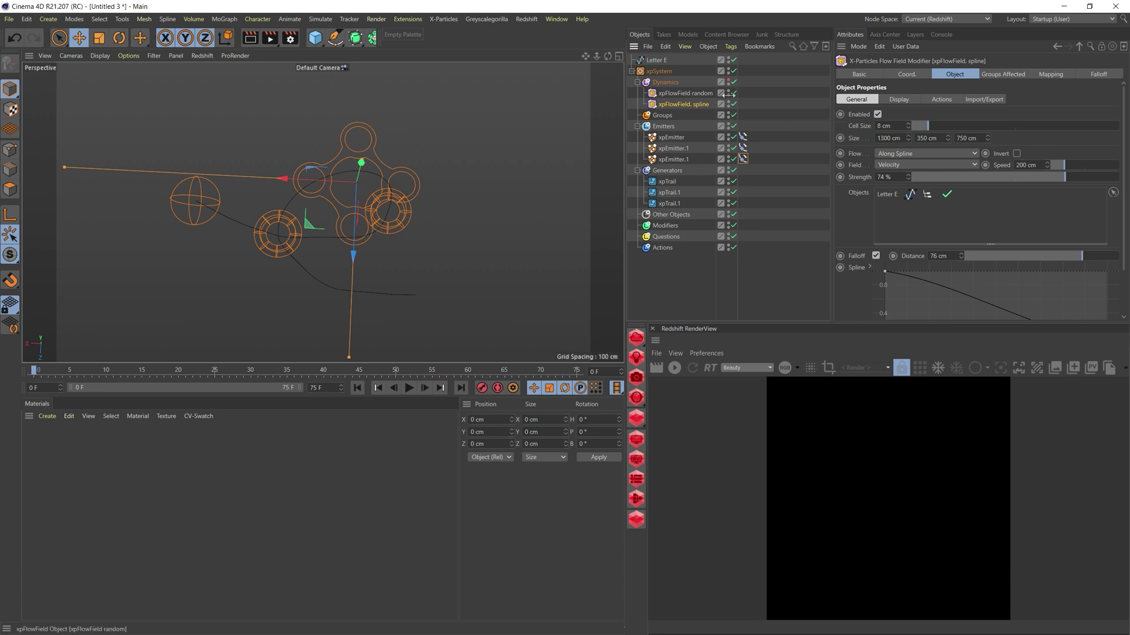
- Duplicate the random flow field, reduce the copy's cell size to 30 cm, and play
left_click(686, 93)
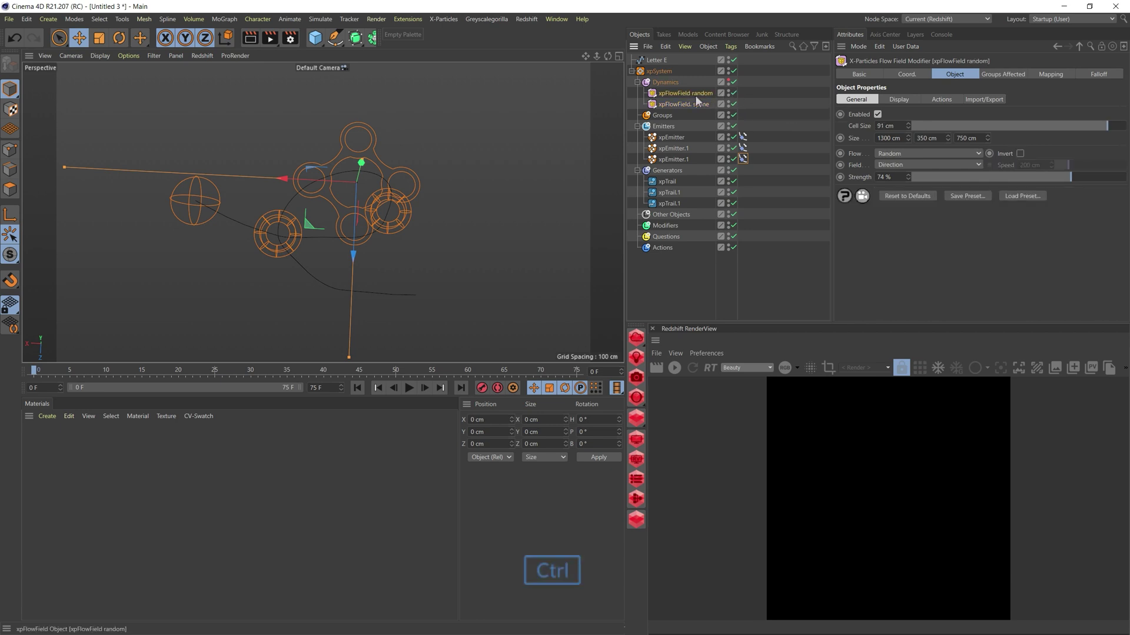
left_click_drag(697, 104, 699, 106, "ctrl")
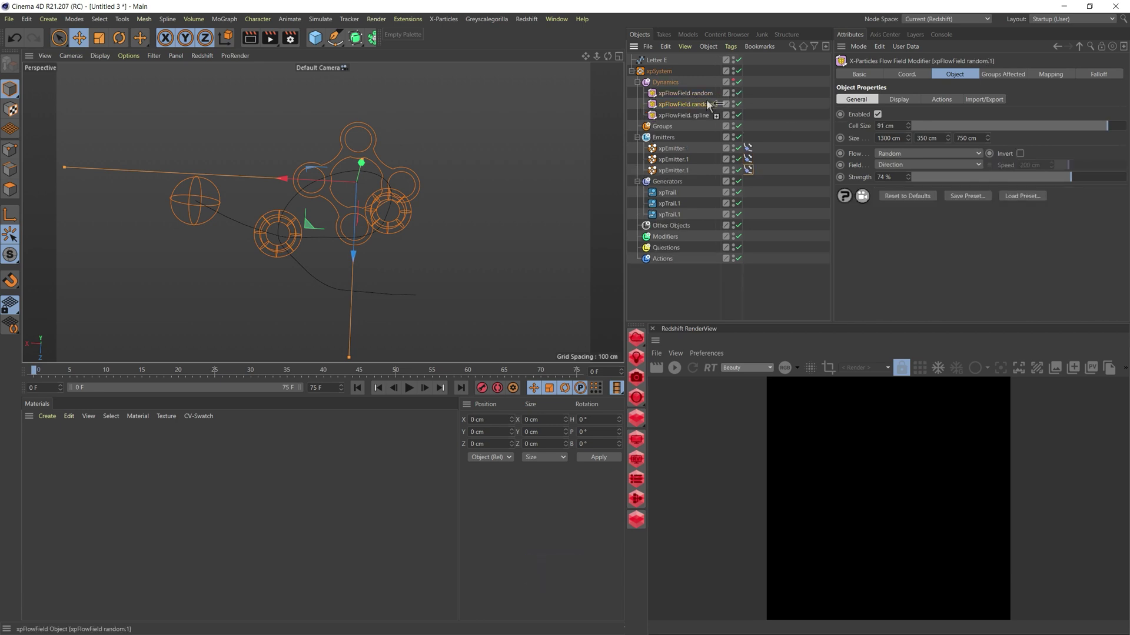
left_click(738, 93)
left_click(737, 115)
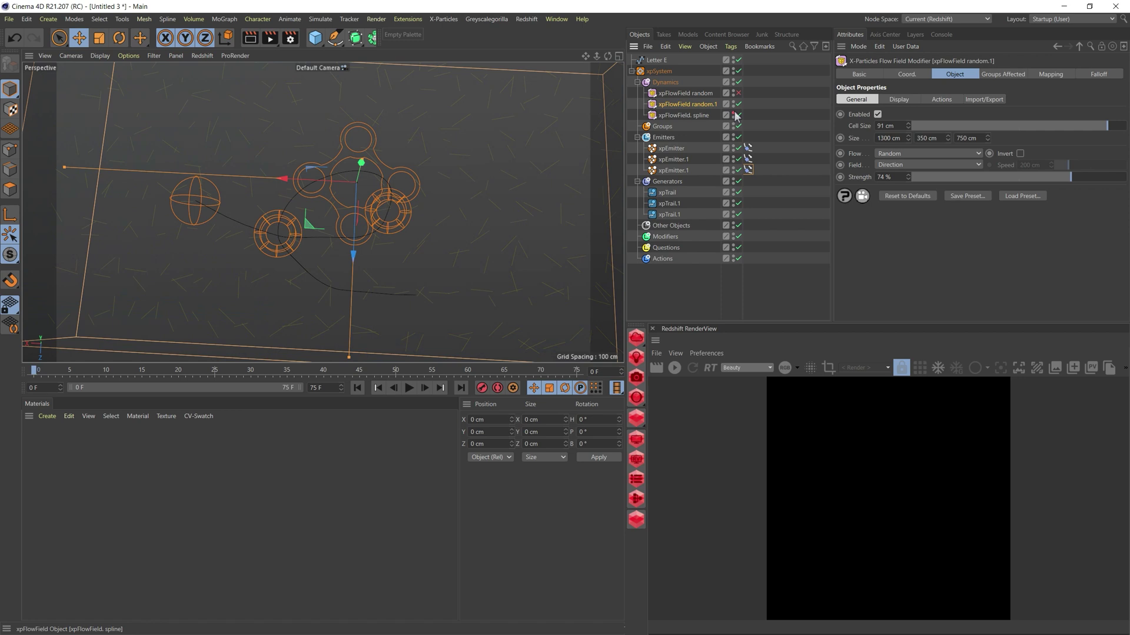
left_click_drag(987, 125, 968, 123)
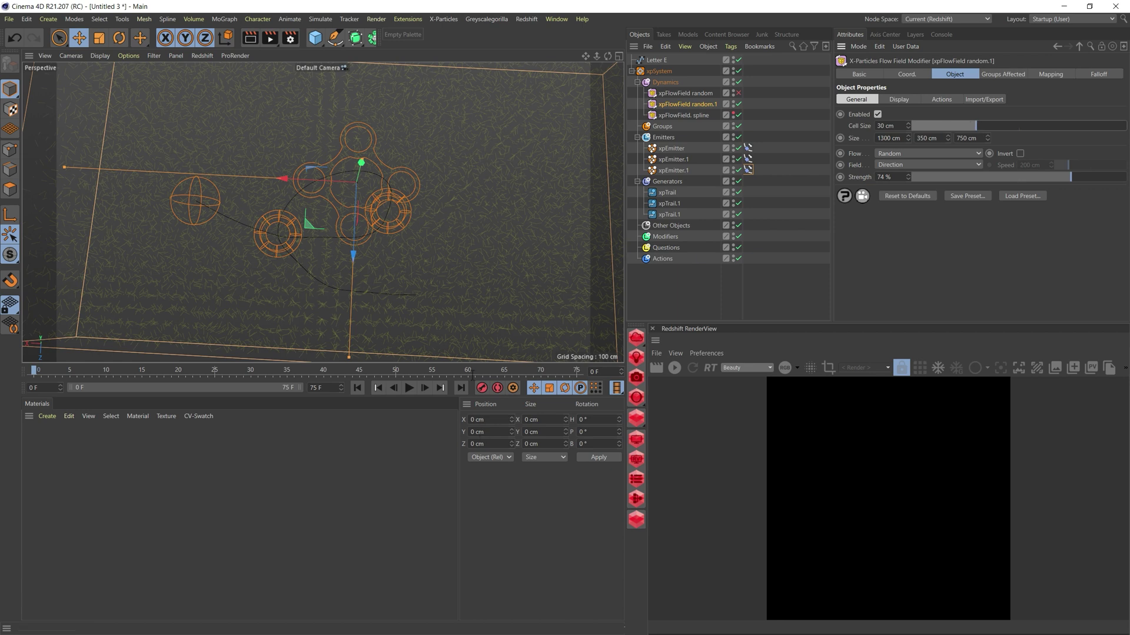
left_click(406, 389)
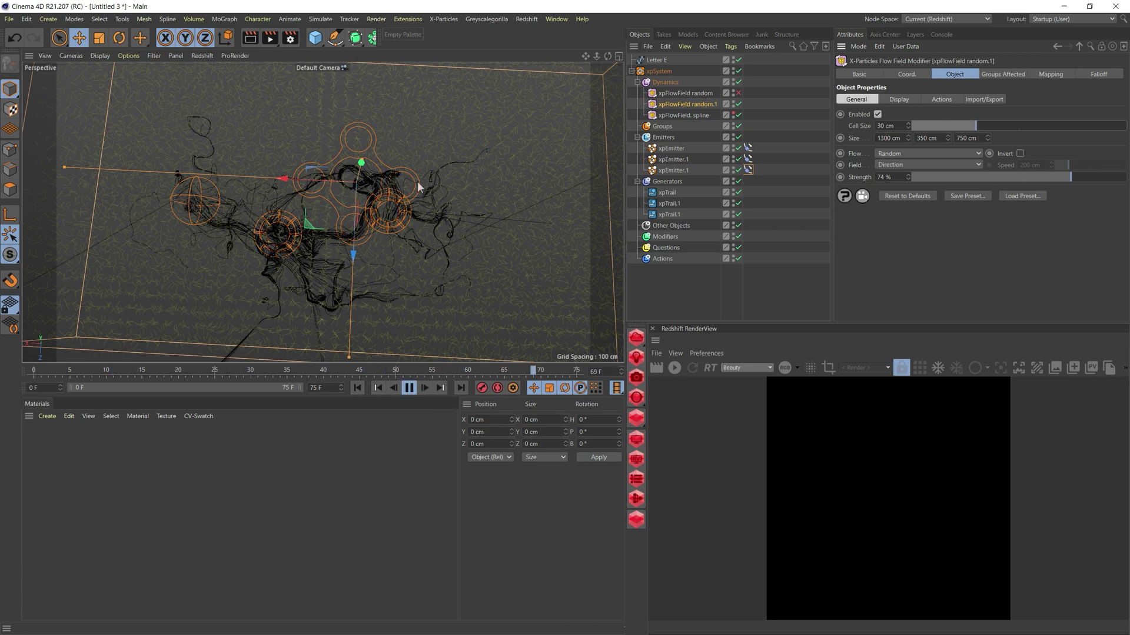
- Re-enable the random flow field and order the fields random.1, spline, then random
left_click(738, 93)
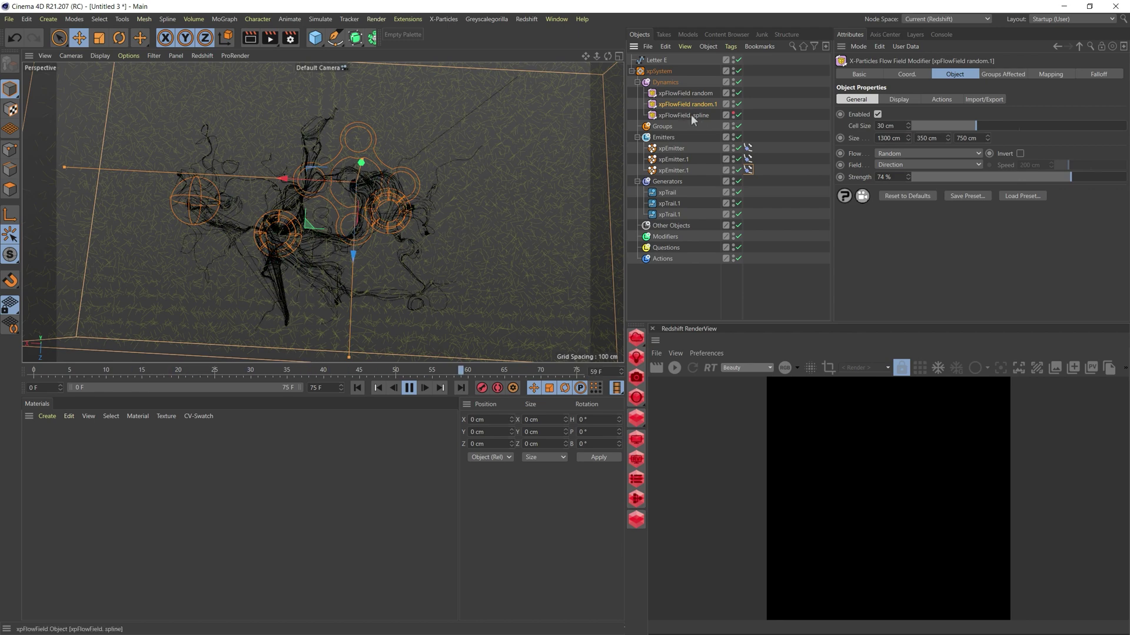
left_click_drag(691, 115, 693, 101)
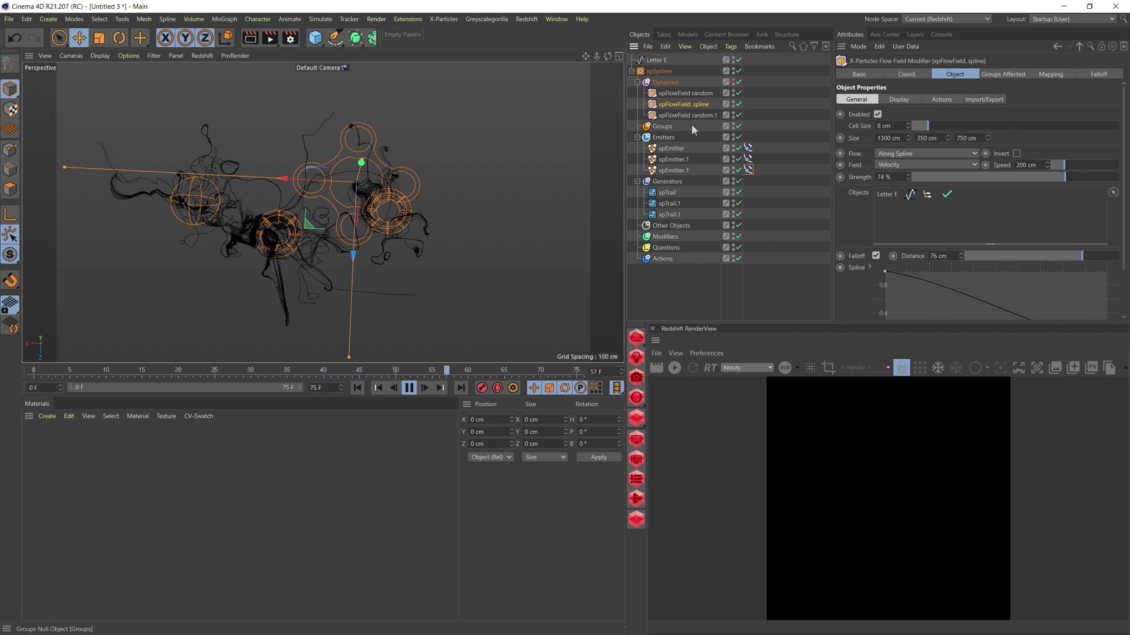
left_click_drag(697, 112, 693, 89)
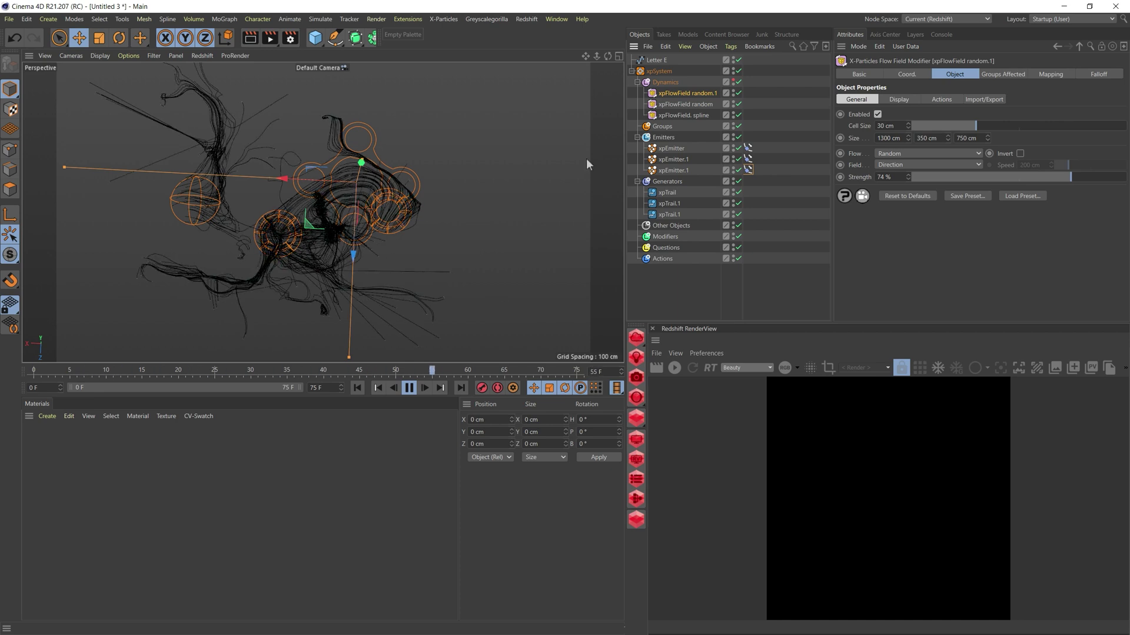
left_click(694, 104)
left_click_drag(695, 119, 693, 119)
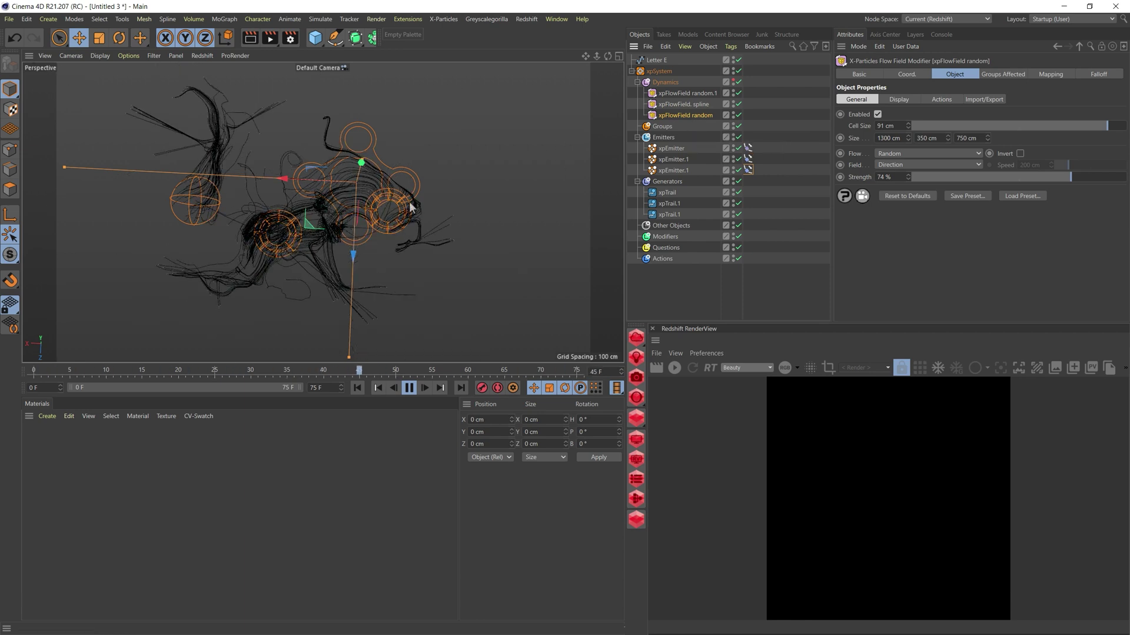
- Add a Spherical Field falloff to xpFlowField random, enlarged to about 265 cm
left_click(709, 93)
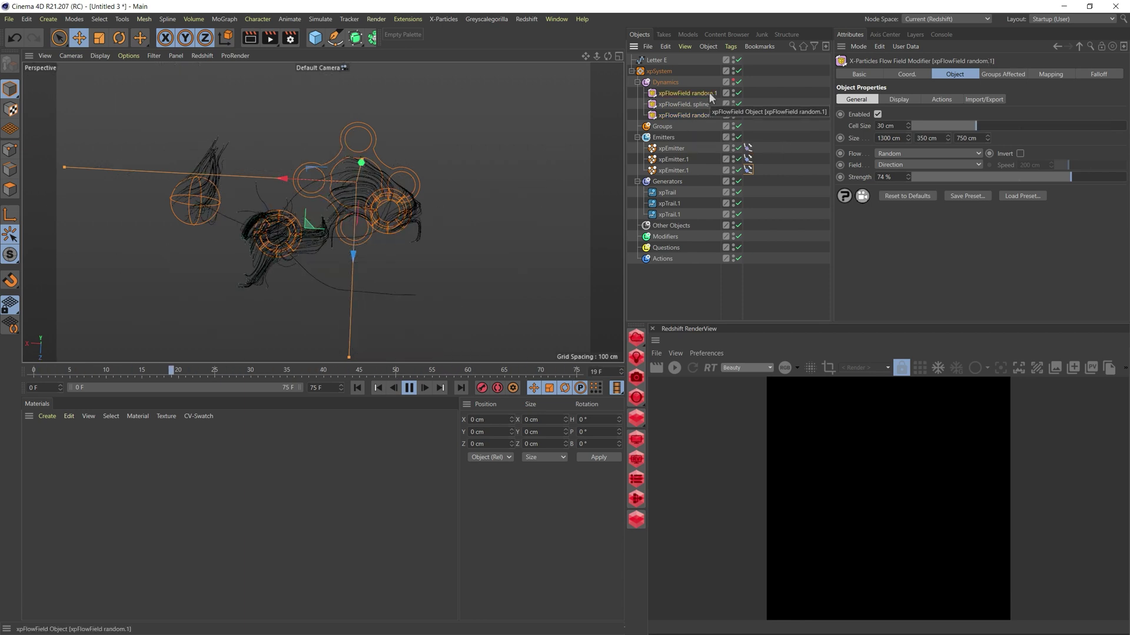
left_click(704, 115)
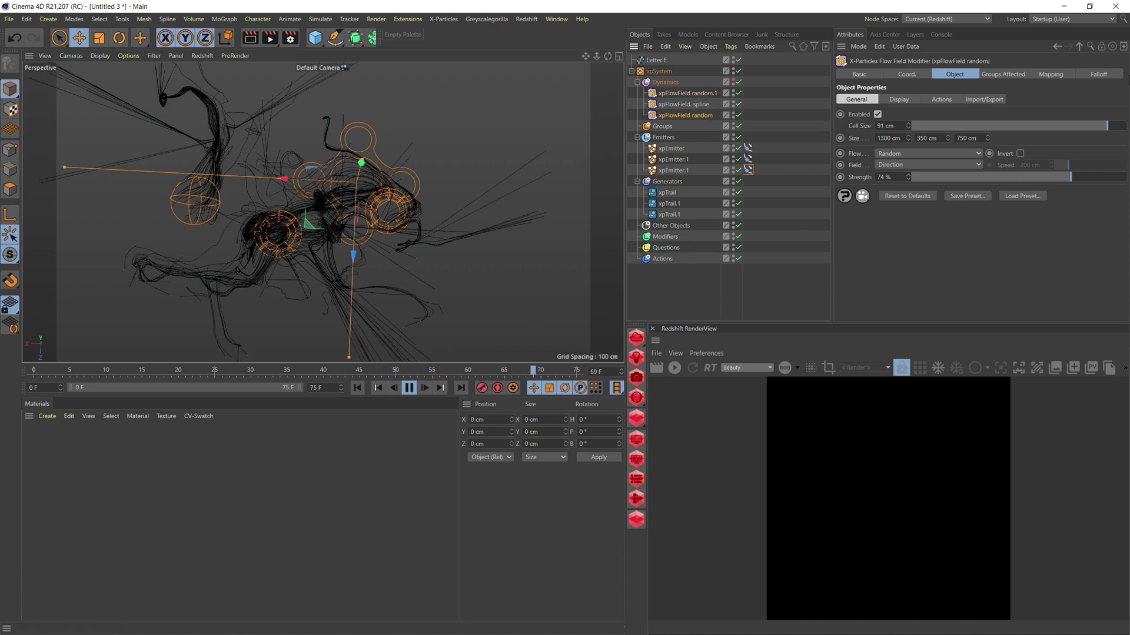
left_click(1089, 74)
left_click(852, 183)
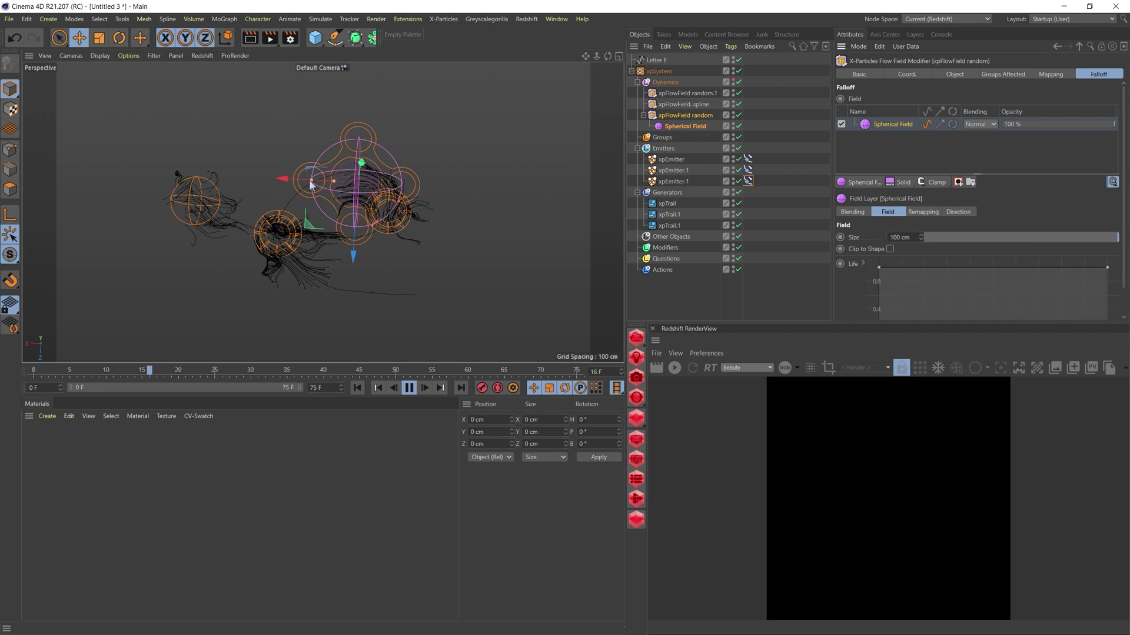
left_click_drag(312, 179, 229, 184)
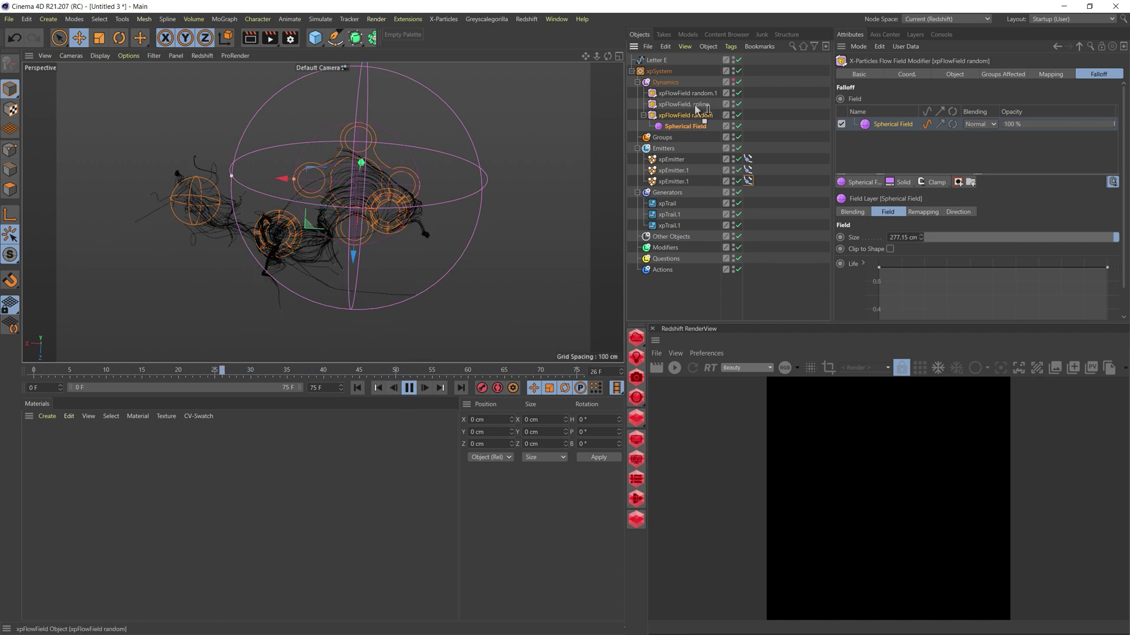
- Move the random flow field above the spline field and raise spline strength to 100%
left_click_drag(696, 104, 697, 103)
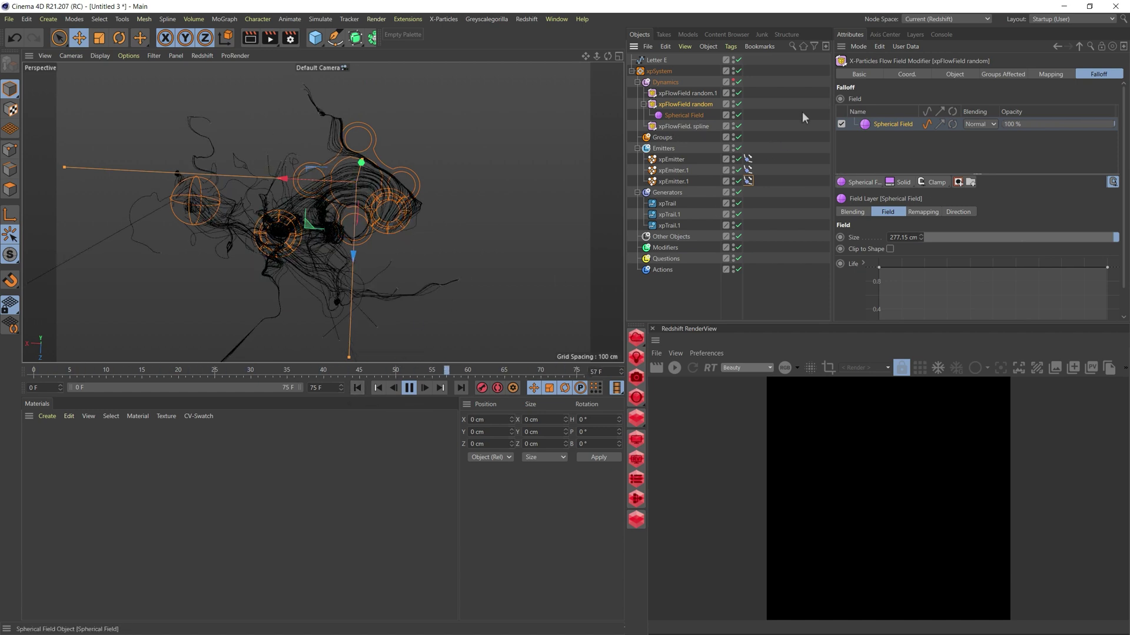
left_click(668, 126)
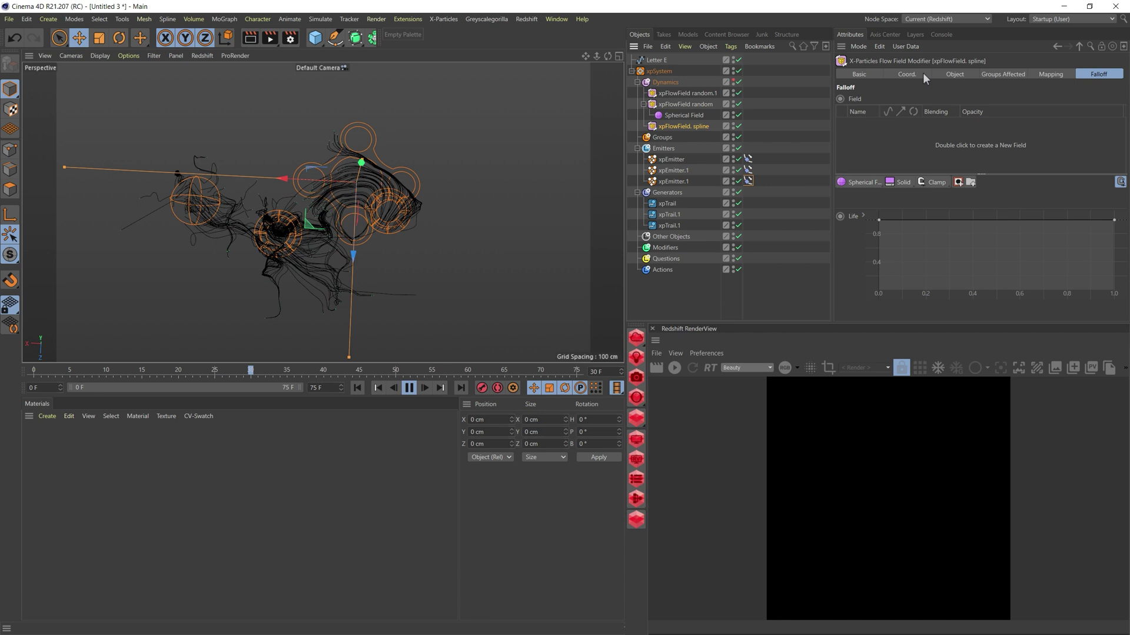
left_click(950, 75)
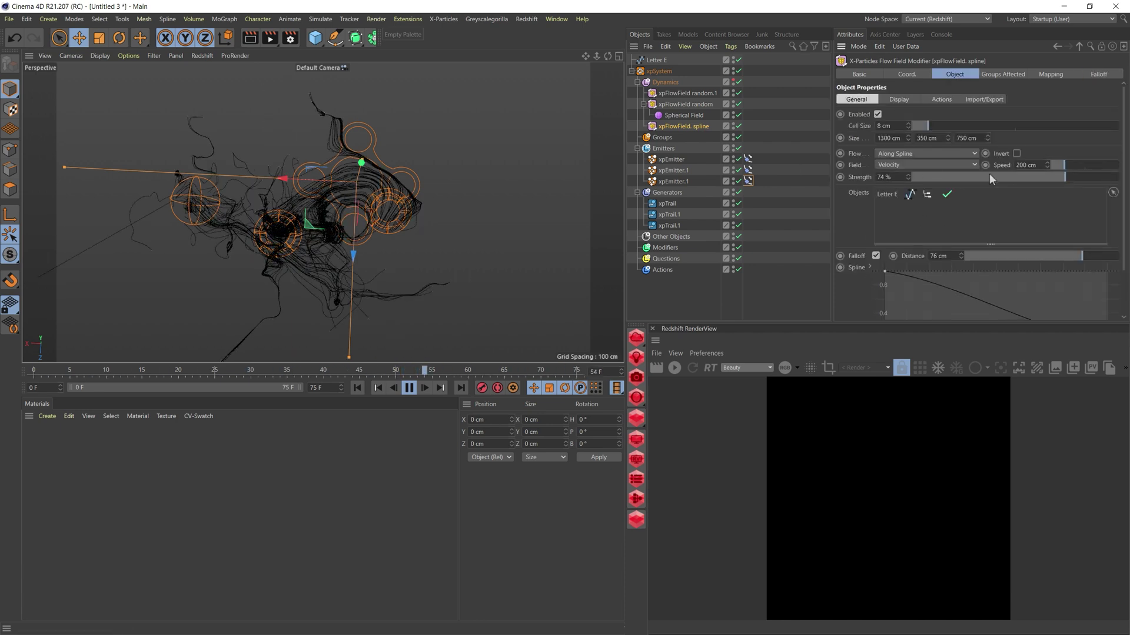
left_click_drag(1089, 177, 1118, 177)
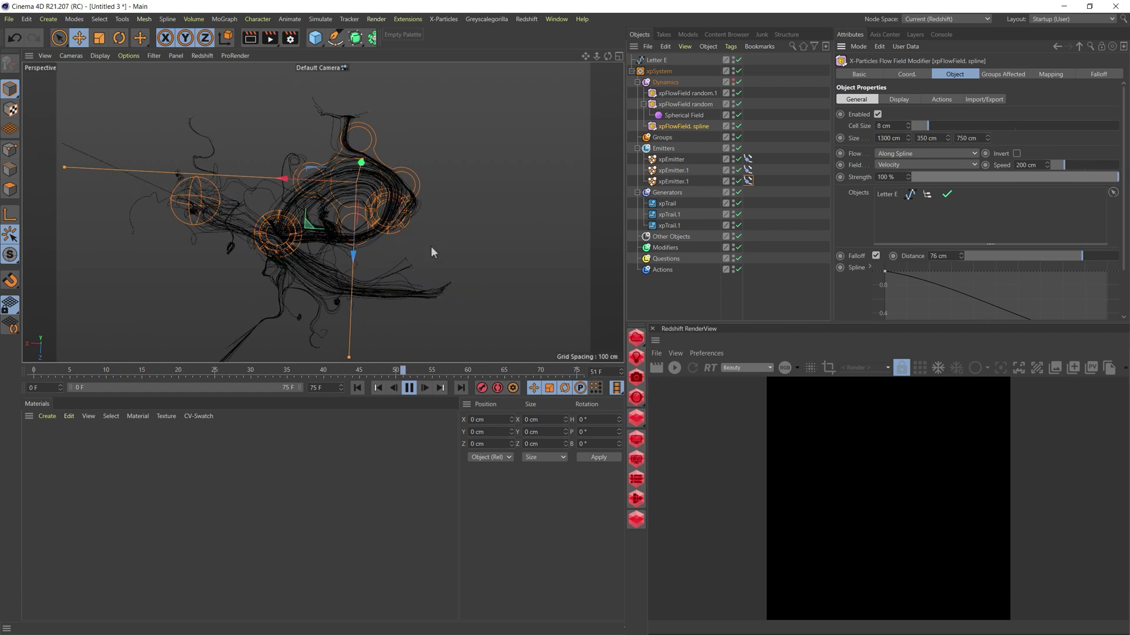
- Stop playback and turn the three xpTrail objects into standalone spline copies
left_click(410, 388)
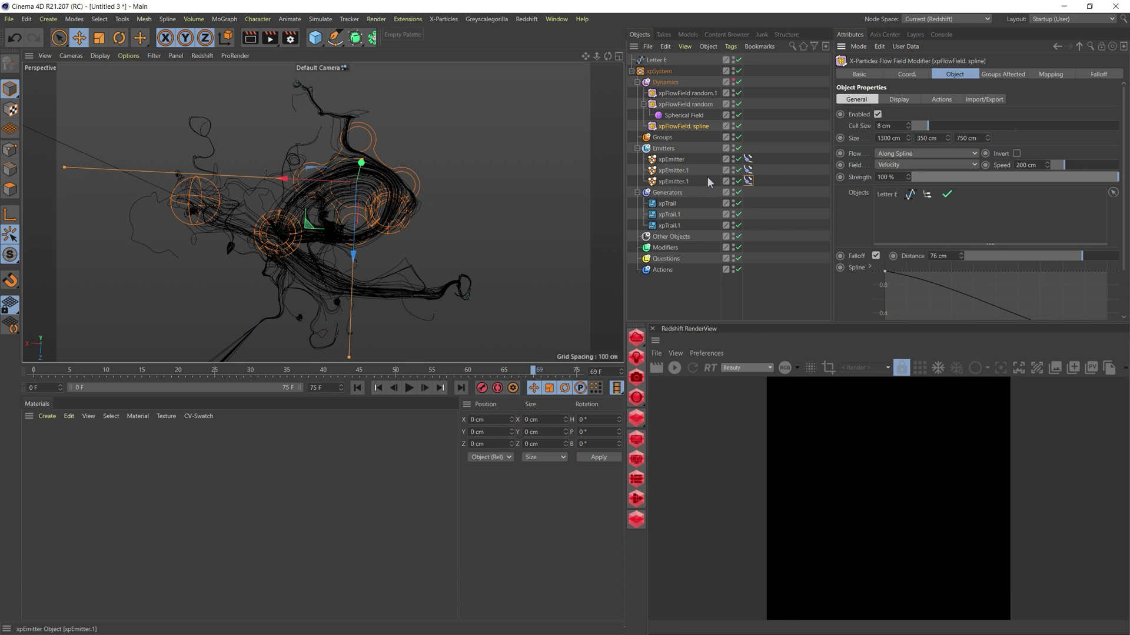
left_click(669, 205)
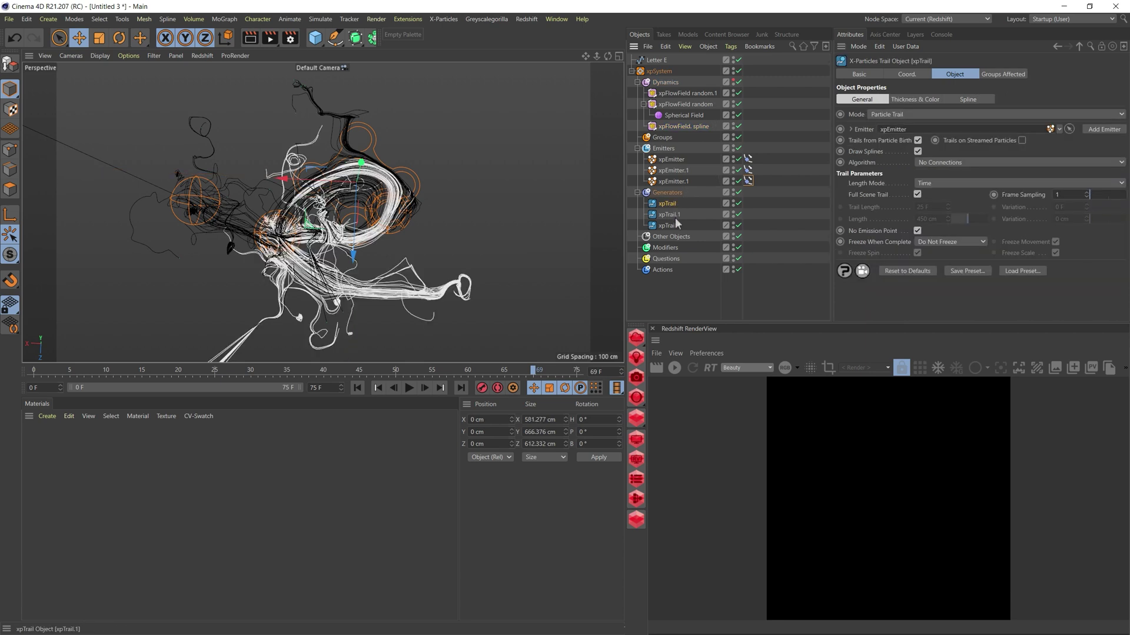
left_click(668, 225, "shift")
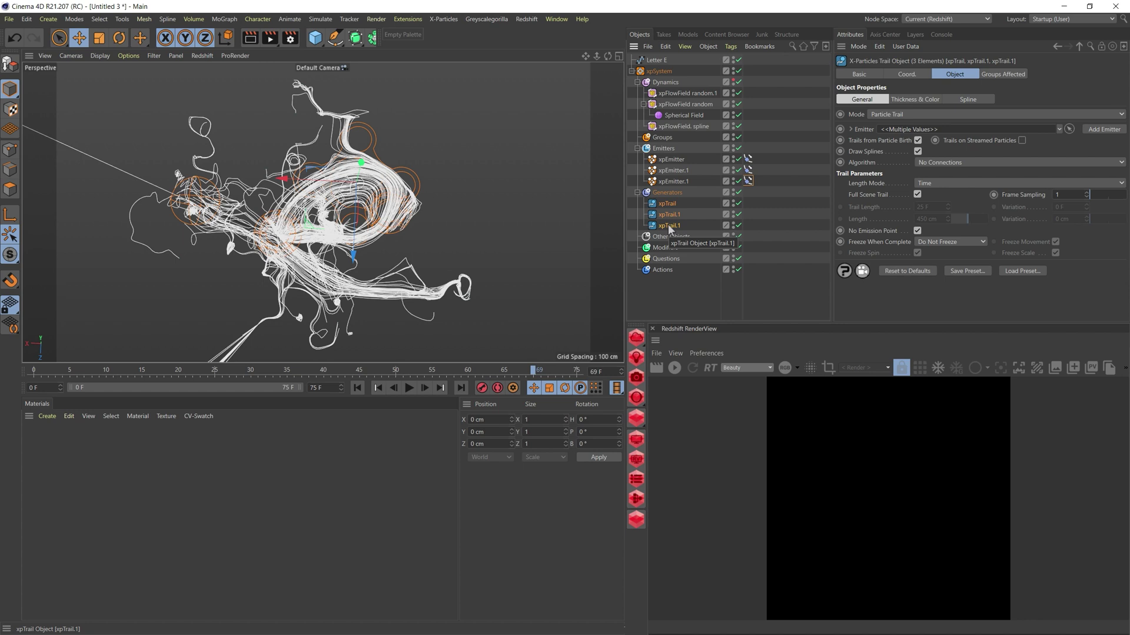
left_click_drag(668, 224, 663, 82)
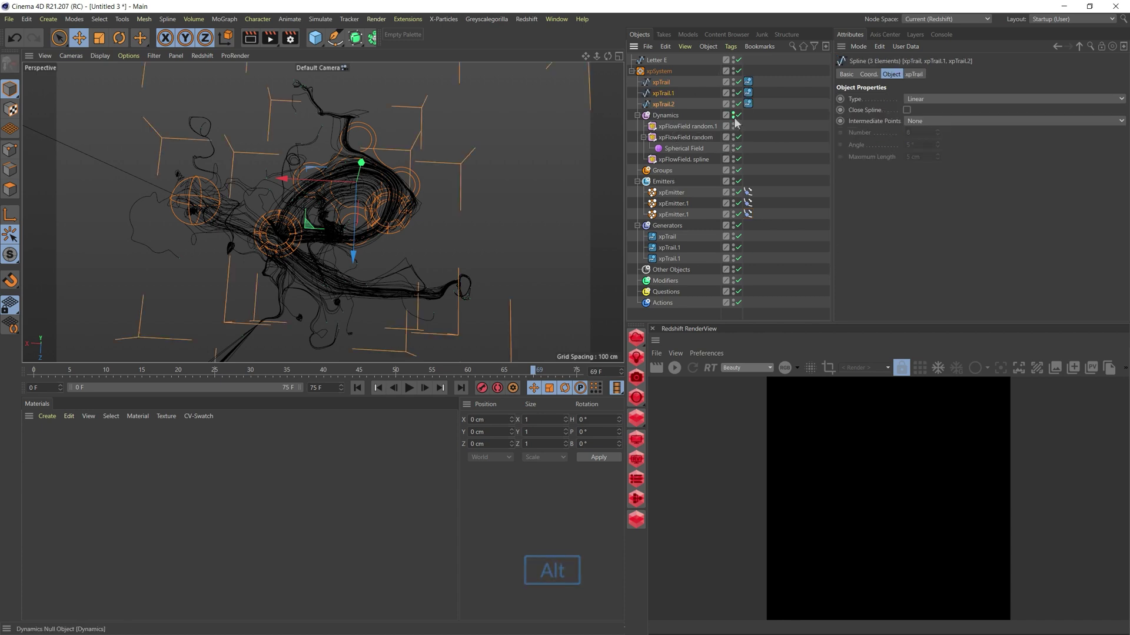
left_click(637, 116)
left_click(673, 298)
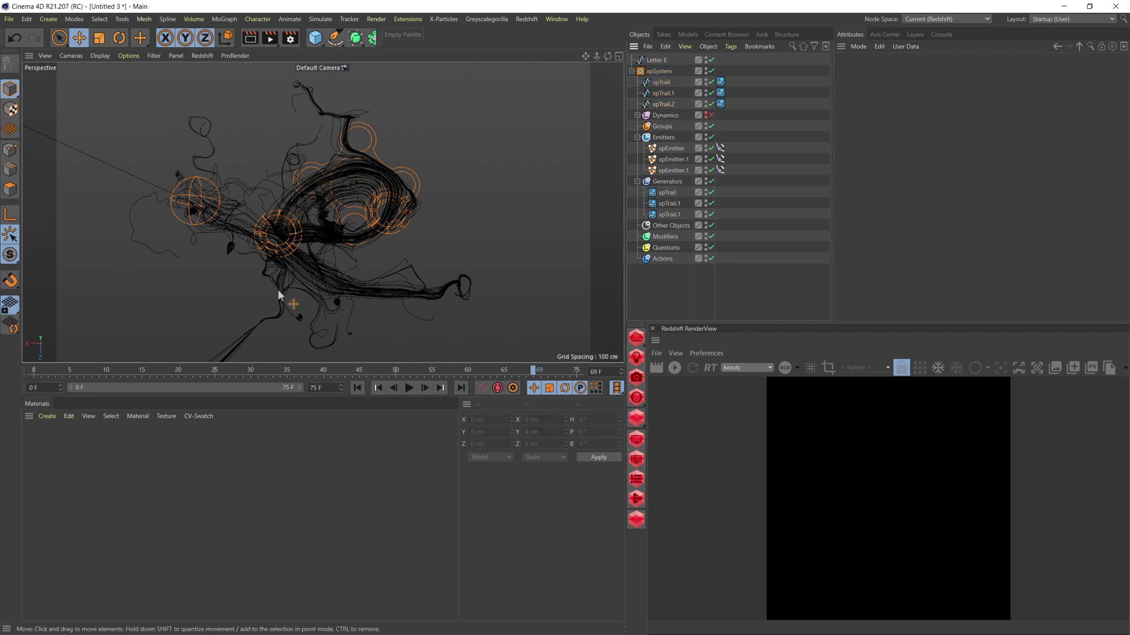
key("ctrl+z")
- Disable the particle system, inspect the three spline trails, and select every scene object
left_click(357, 388)
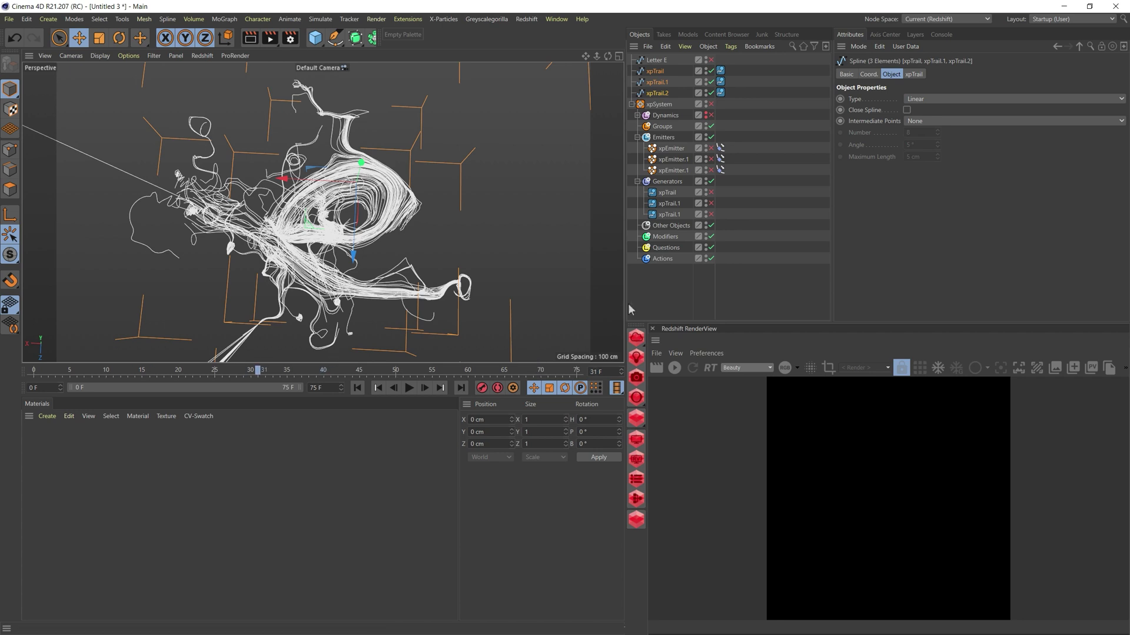
left_click(333, 353)
key("3")
left_click_drag(334, 354, 365, 247)
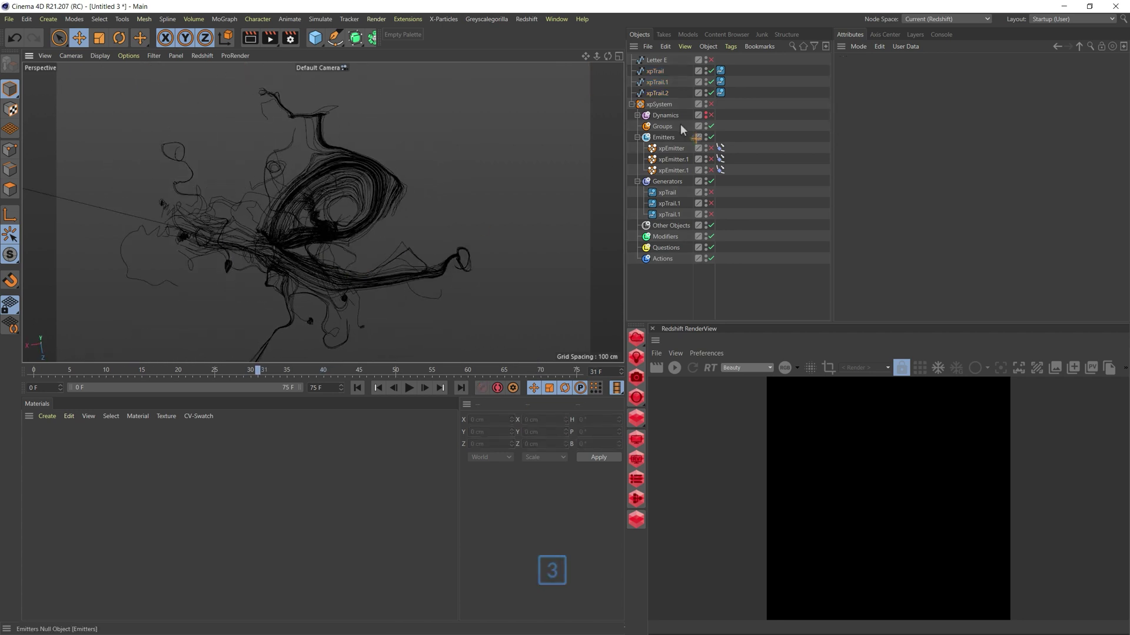
left_click(664, 71)
left_click(658, 82)
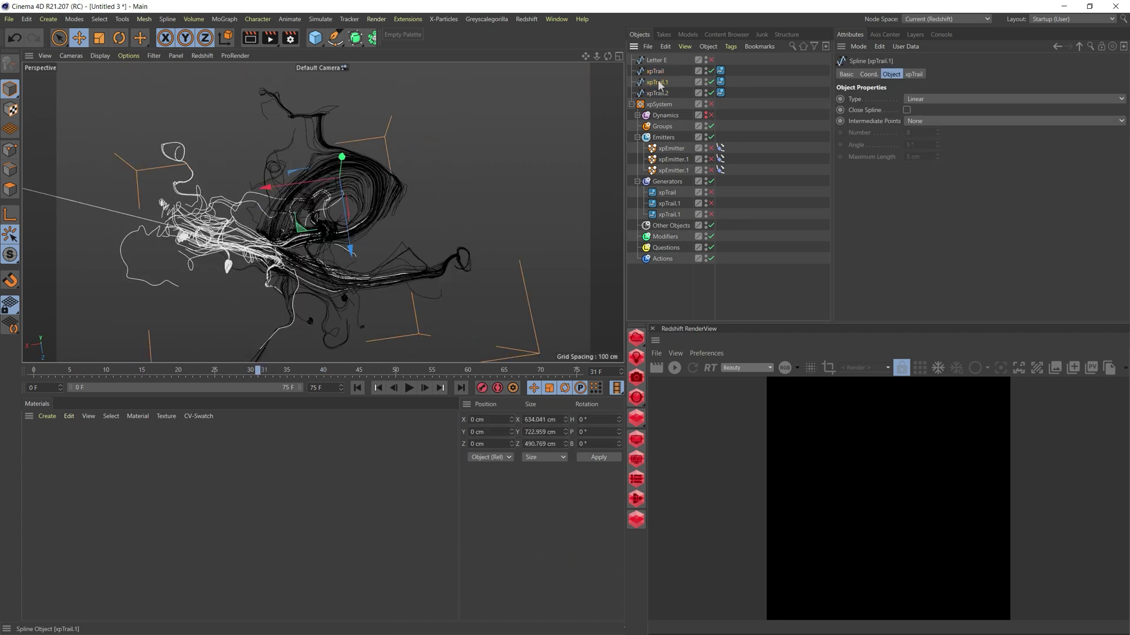
left_click(661, 93)
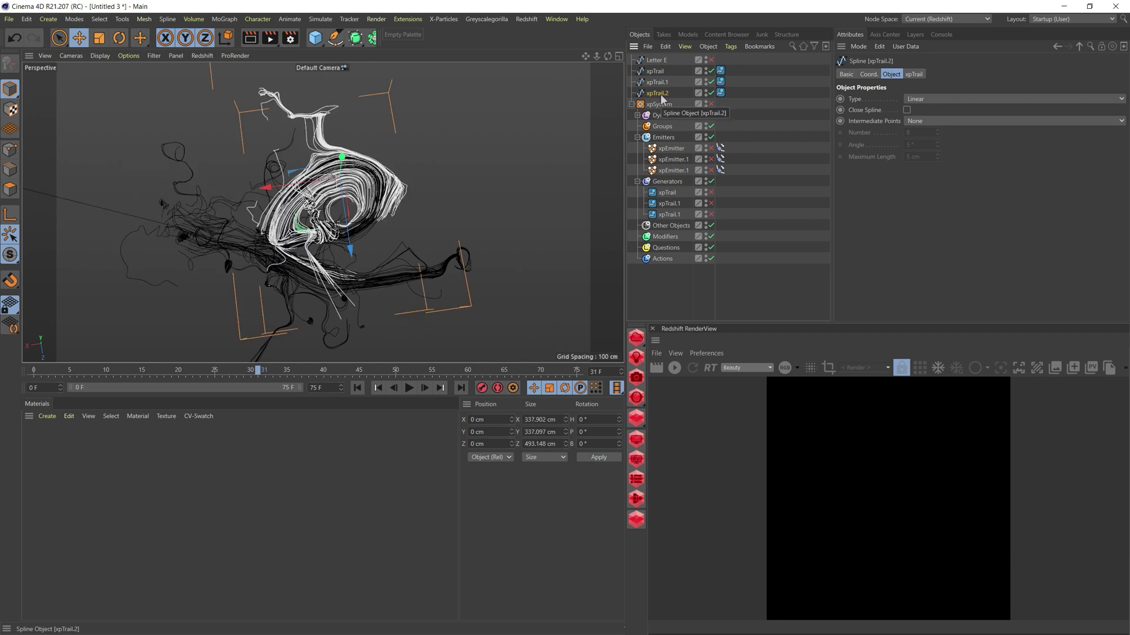
left_click(651, 139)
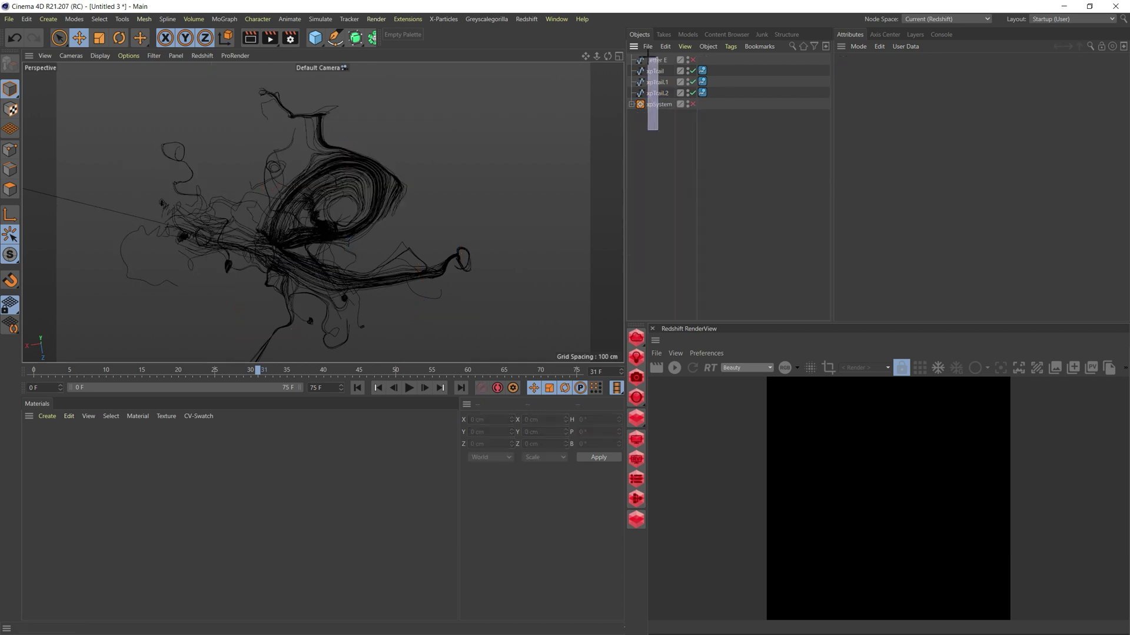
left_click_drag(648, 54, 648, 54)
- Group everything under a hidden Null, paste the three trail splines, and delete their material tags
key("alt+g")
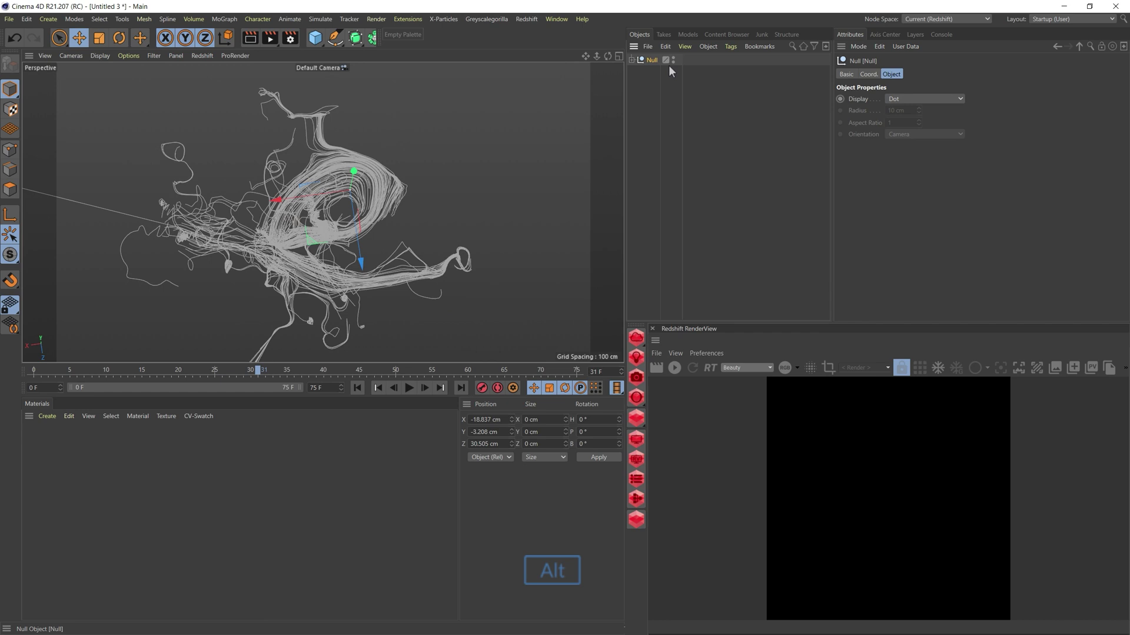
left_click(673, 59)
key("ctrl+v")
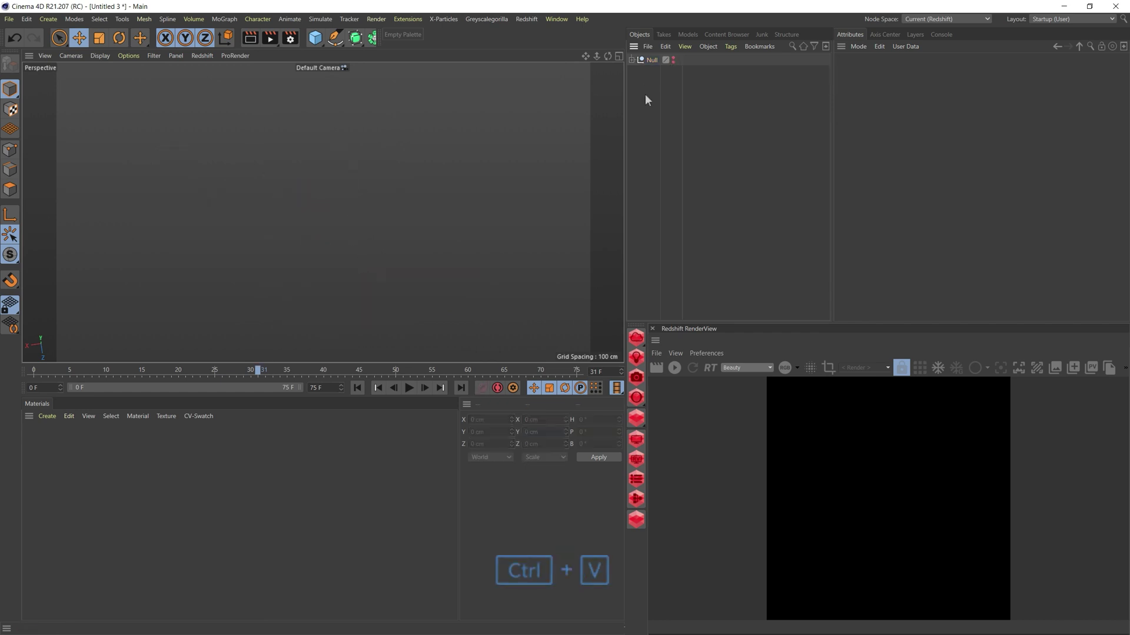
left_click_drag(705, 83, 703, 84)
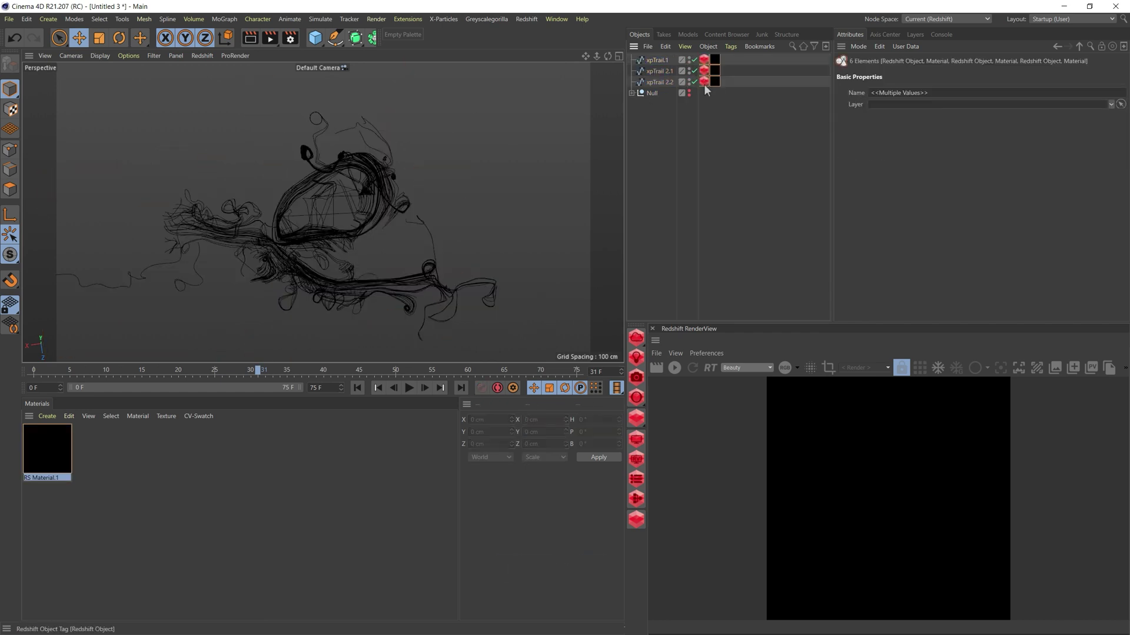
key("Delete")
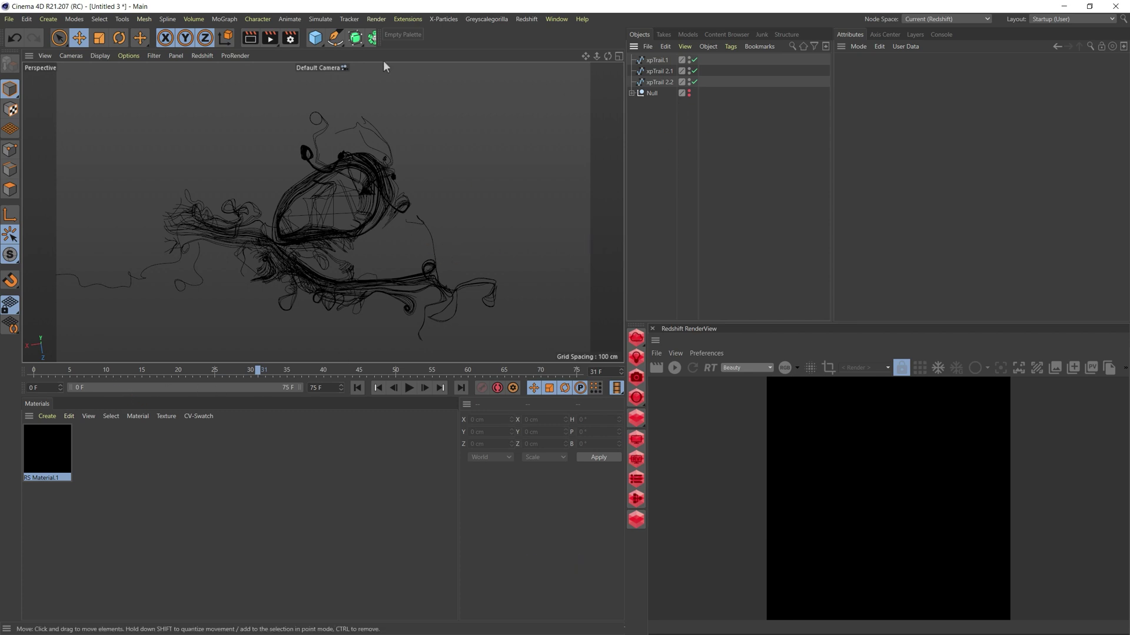
- Add a Volume Builder and a Volume Mesher to the scene
left_click(199, 19)
left_click(215, 52)
left_click(194, 19)
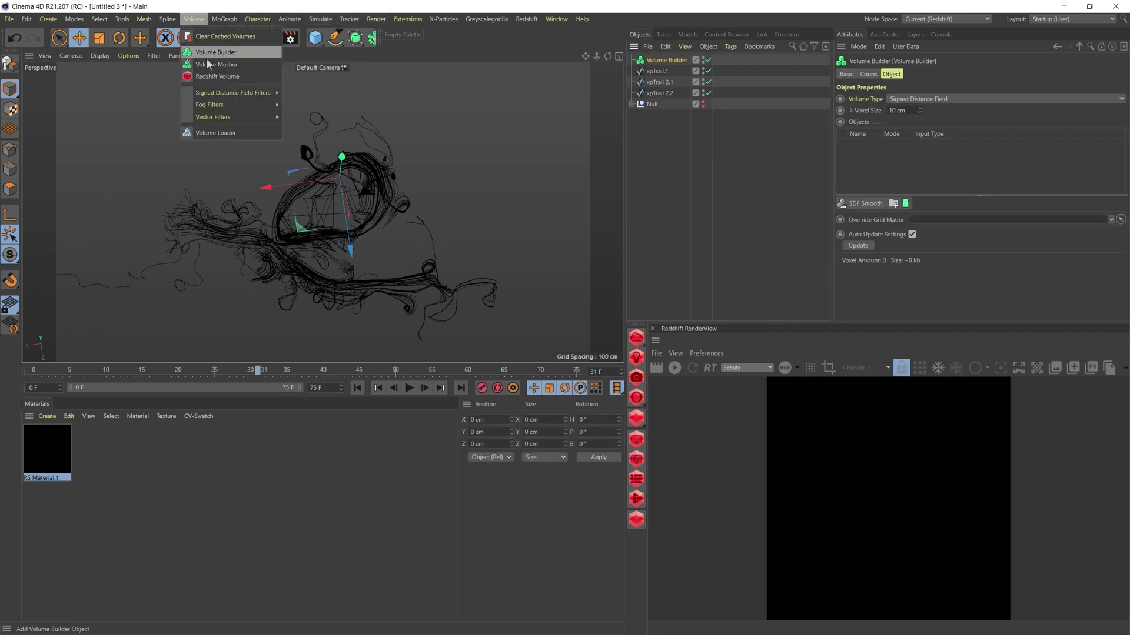
left_click(208, 64)
left_click(667, 71)
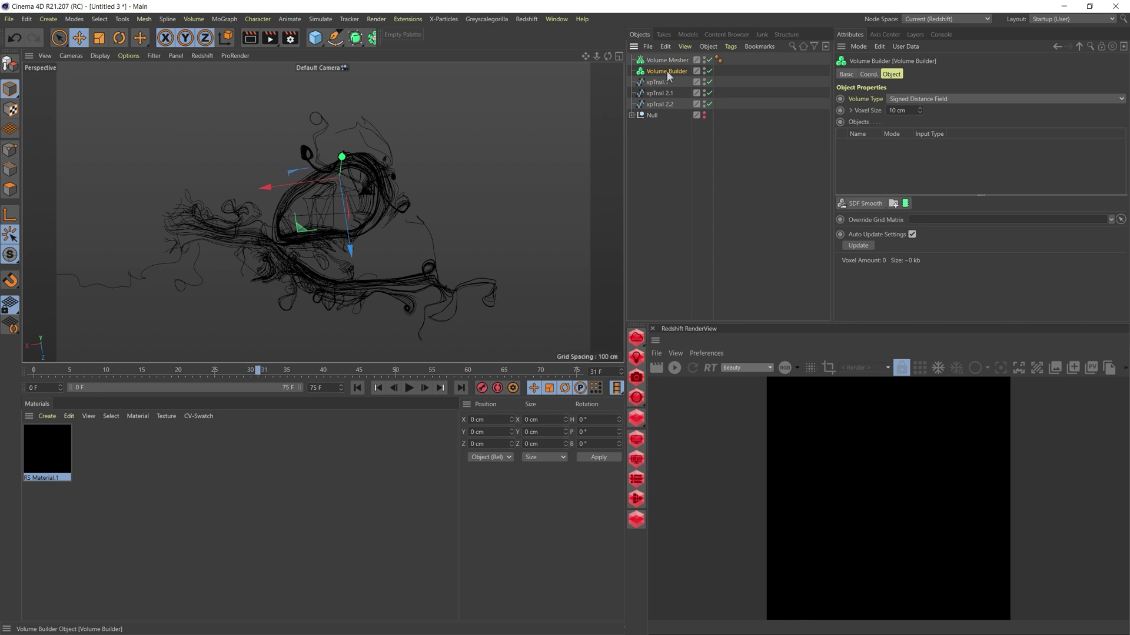
- Feed the three trail splines into the Volume Builder at 3.8 cm voxel size
left_click_drag(659, 83, 886, 152)
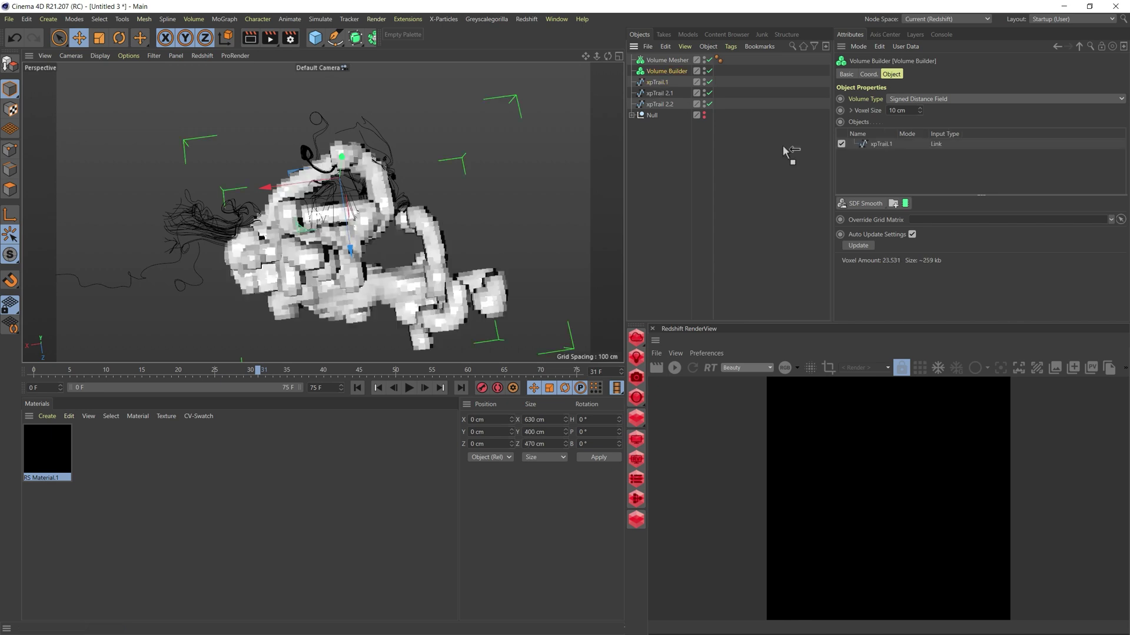
left_click_drag(659, 93, 877, 180)
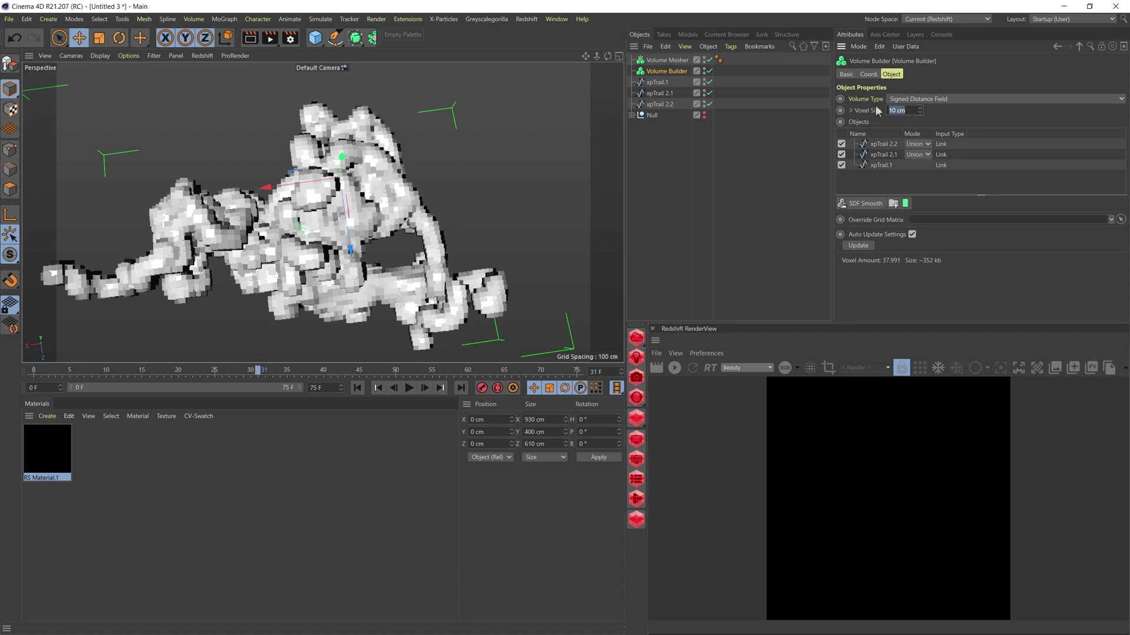
type("3.8")
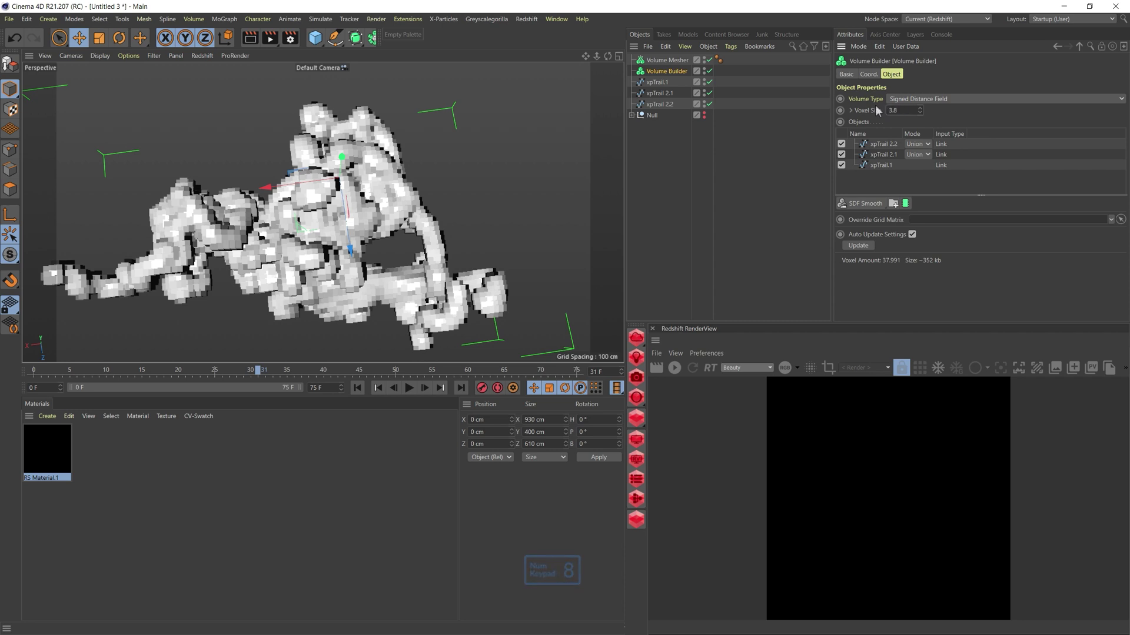
key("Tab")
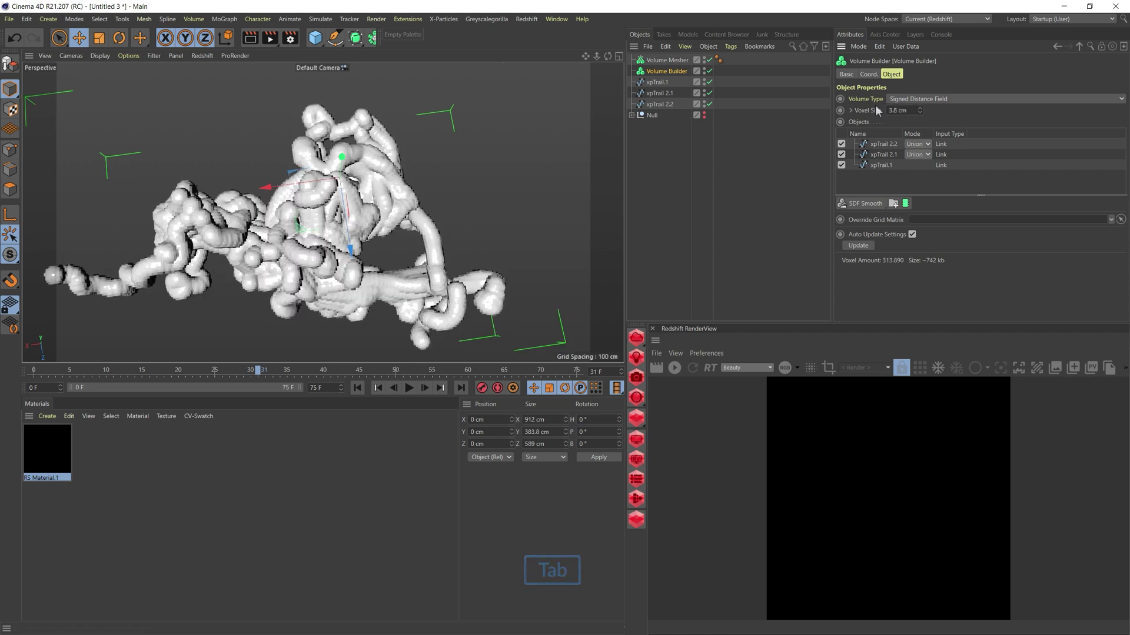
- Set the SDF Smooth radius to 5.7 cm and commit its Density value
left_click(887, 145)
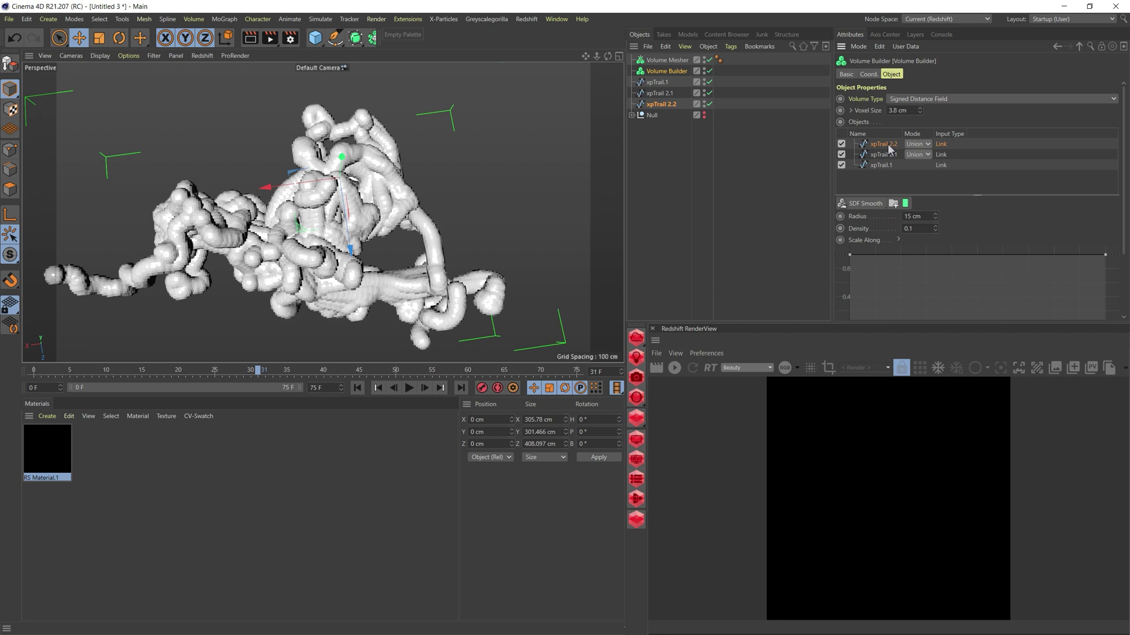
left_click(913, 215)
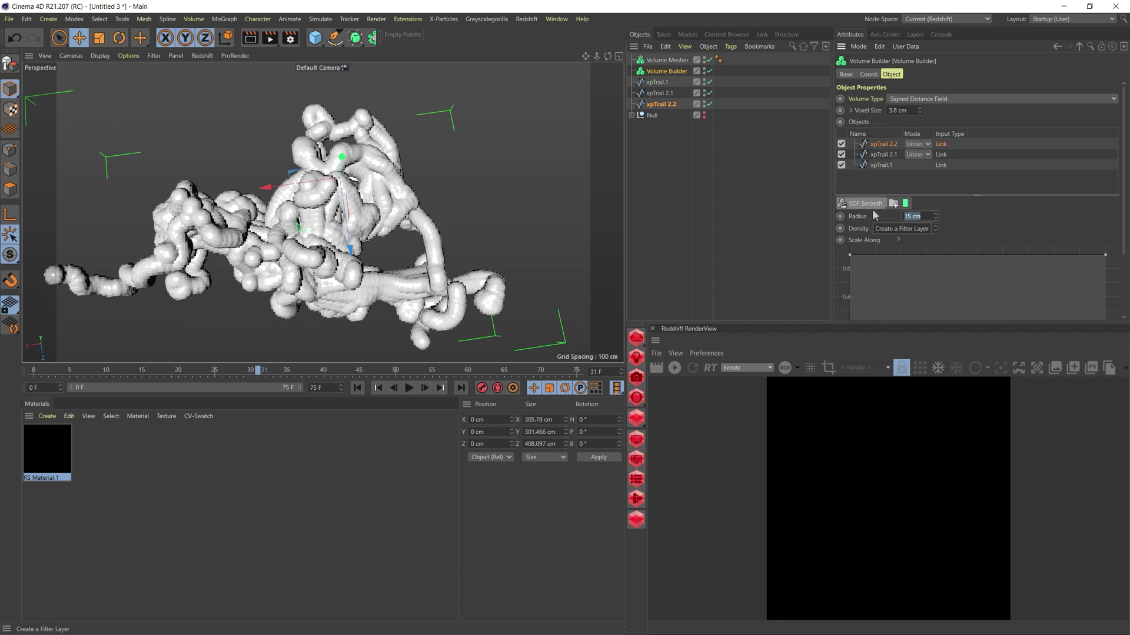
type("5.7")
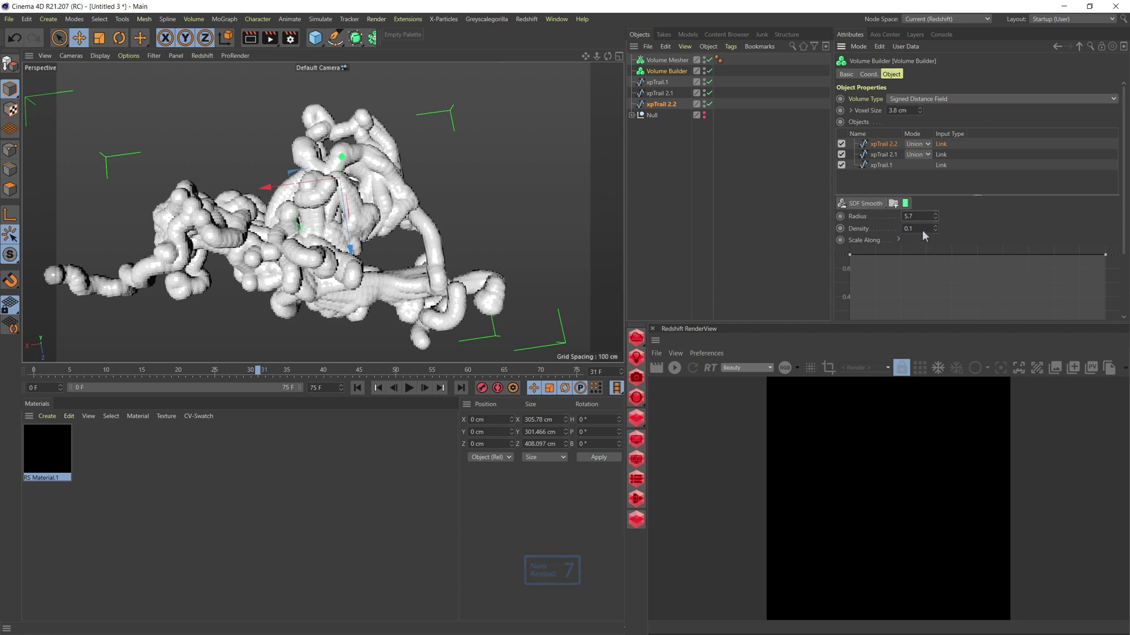
key("Tab")
type("0")
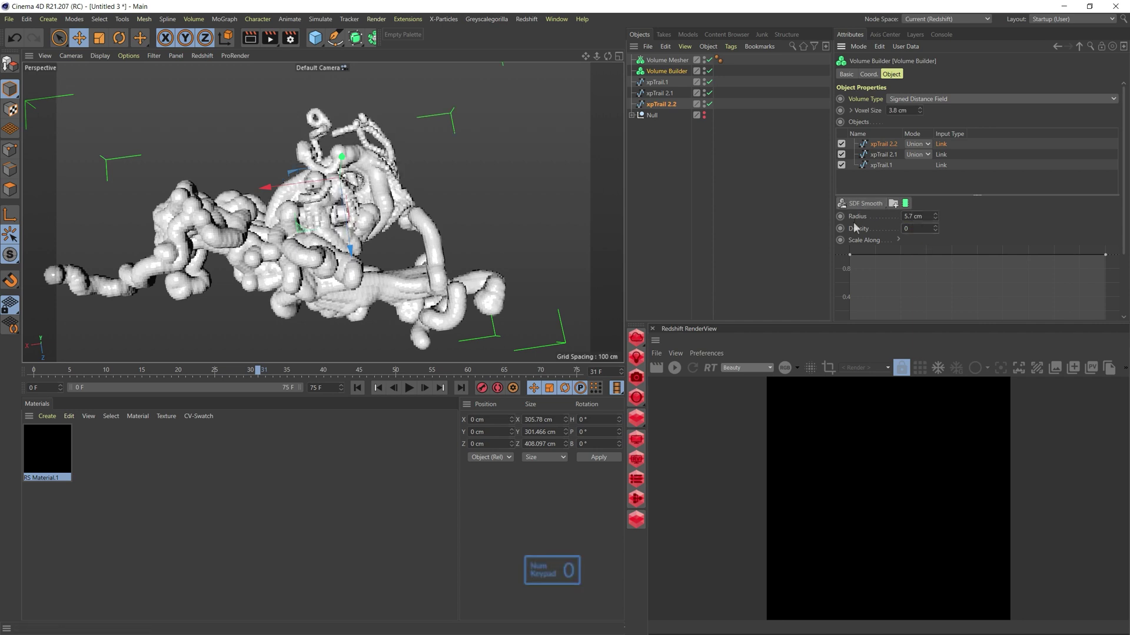
key("Tab")
- Bring the smoothing density to 0.1 and nest the Volume Builder under the Volume Mesher
scroll(857, 229, "down", 1)
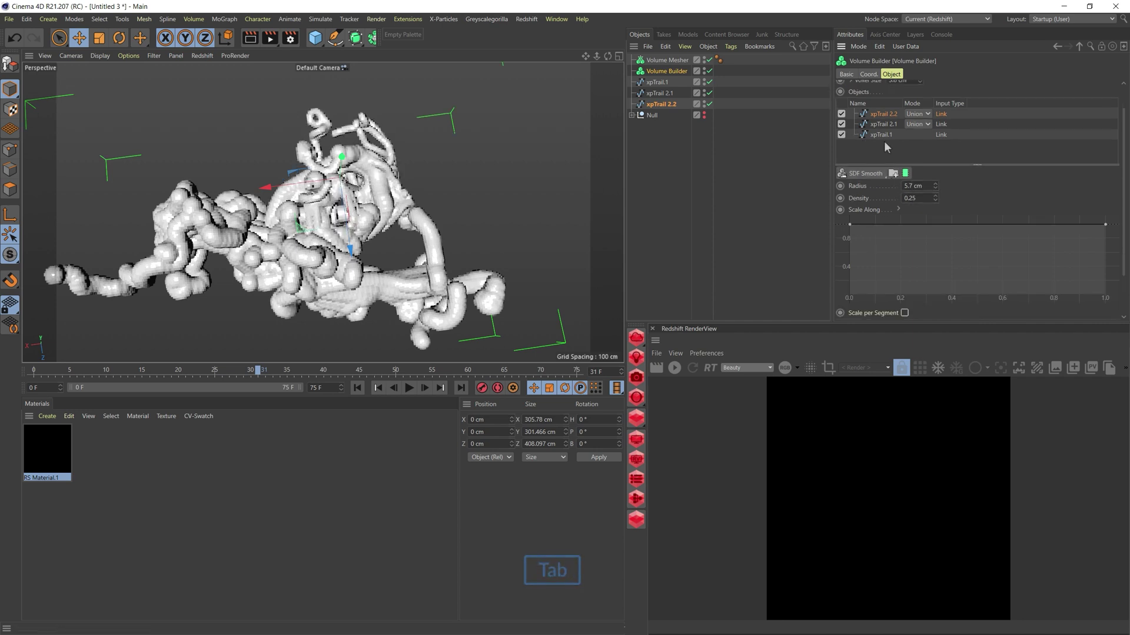
double_click(919, 198)
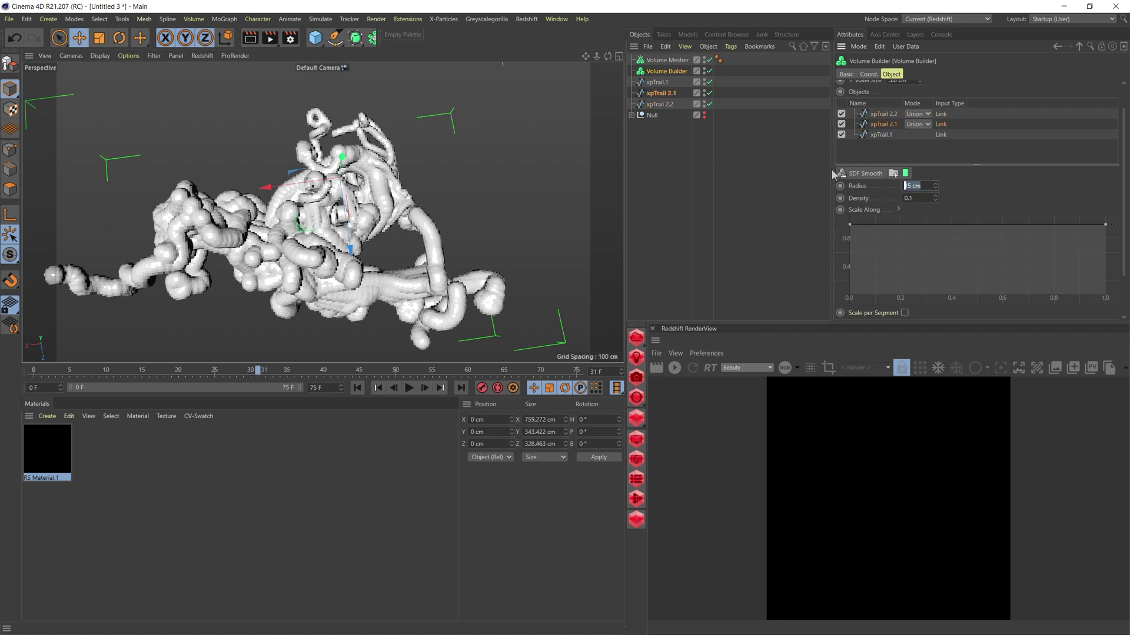
type("0")
key("KP_Enter")
double_click(915, 186)
type("1")
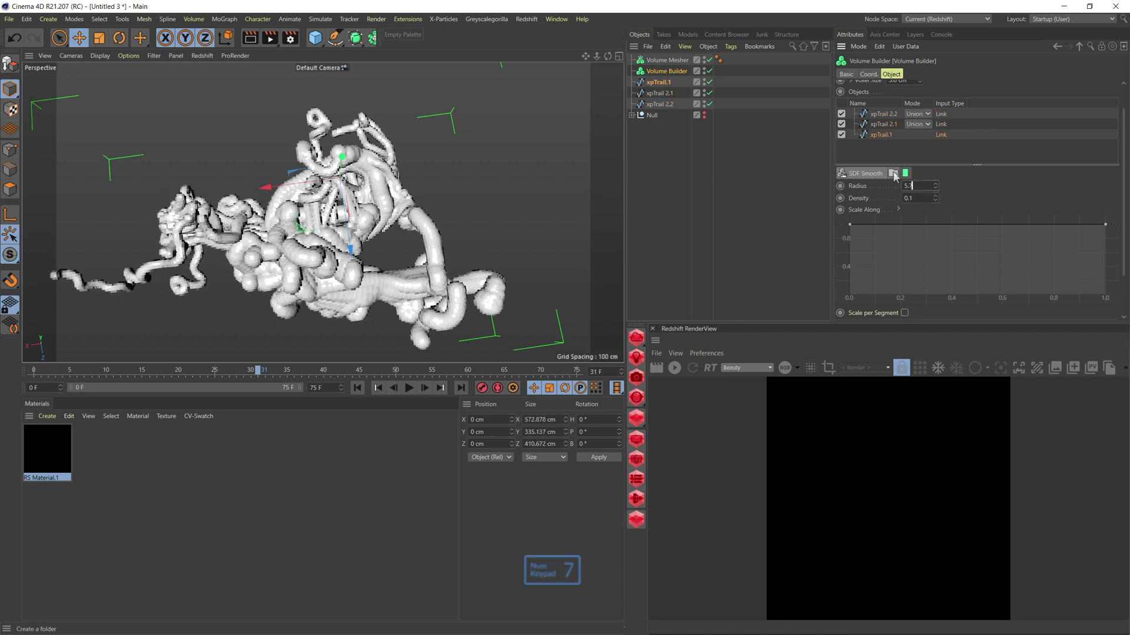
key("KP_Enter")
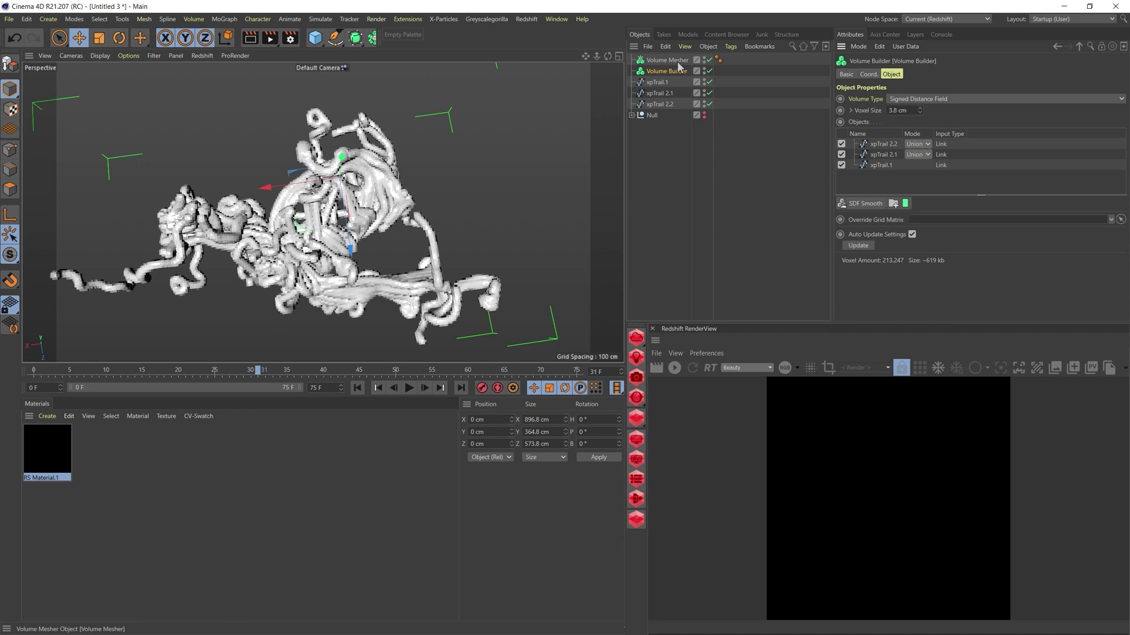
left_click_drag(668, 66, 668, 61)
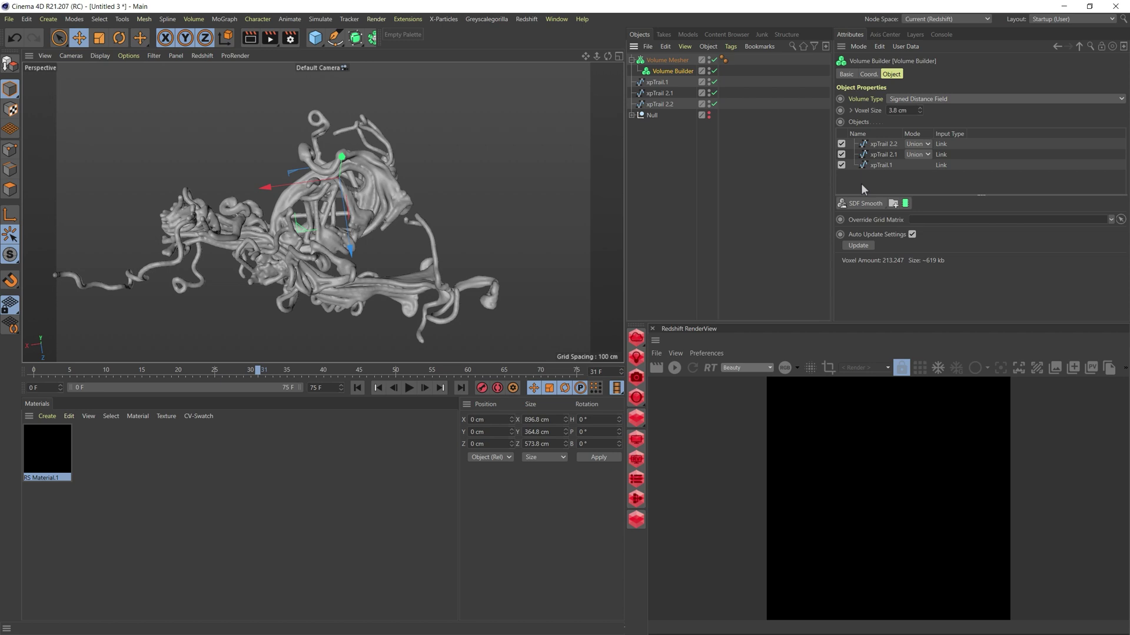
- Add an SDF Smooth filter using the Laplacian Flow operator with 5 iterations
left_click(864, 203)
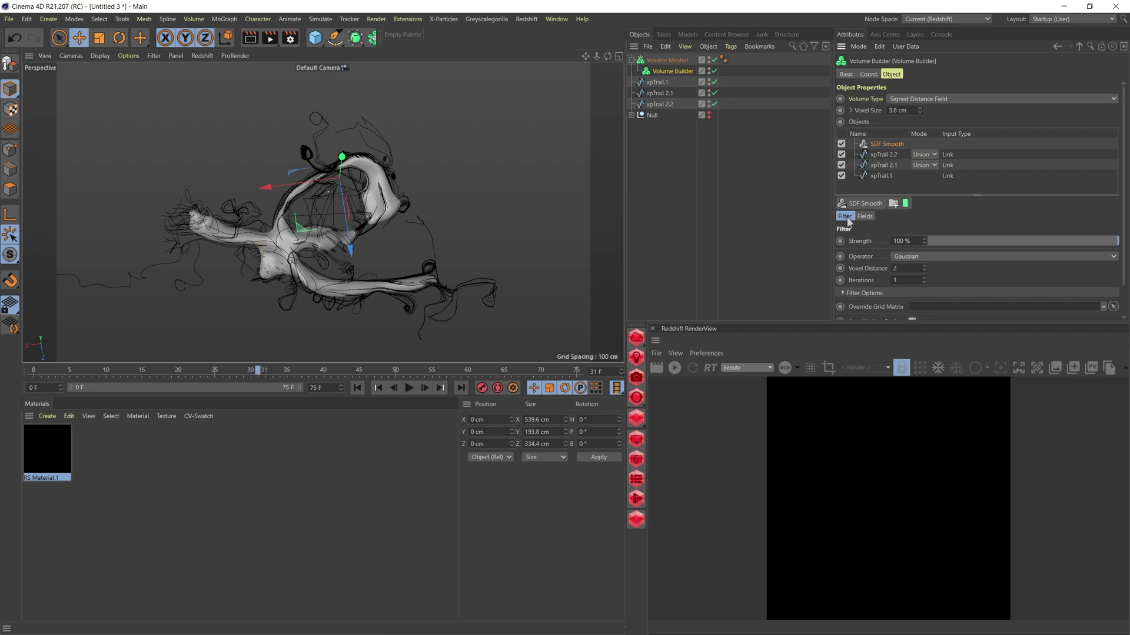
left_click(921, 256)
left_click(925, 318)
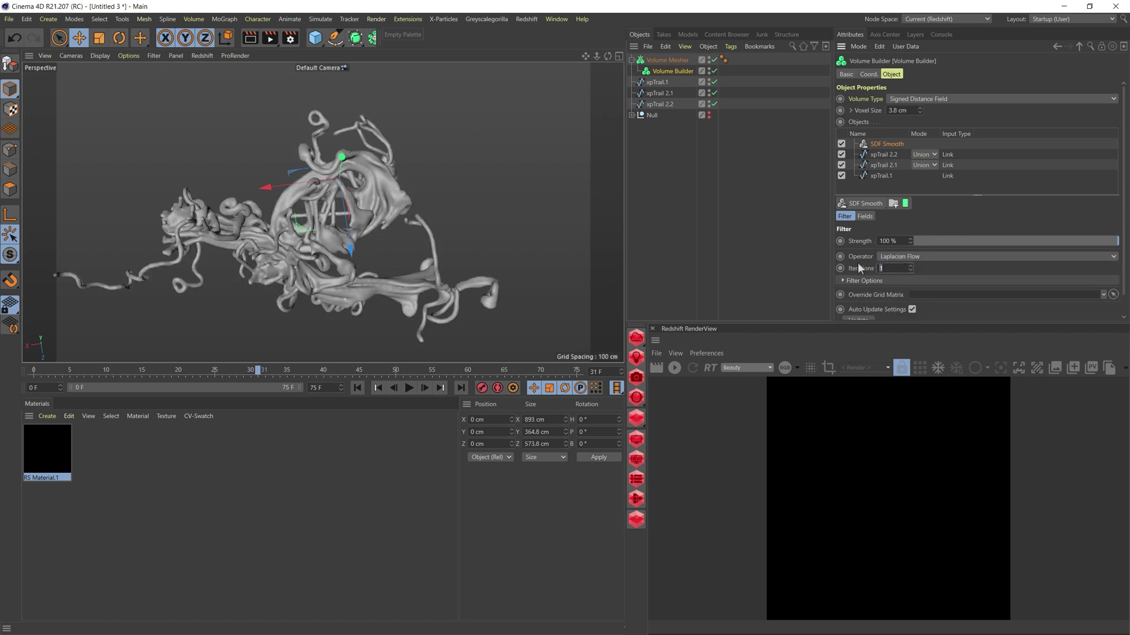
type("5")
key("Return")
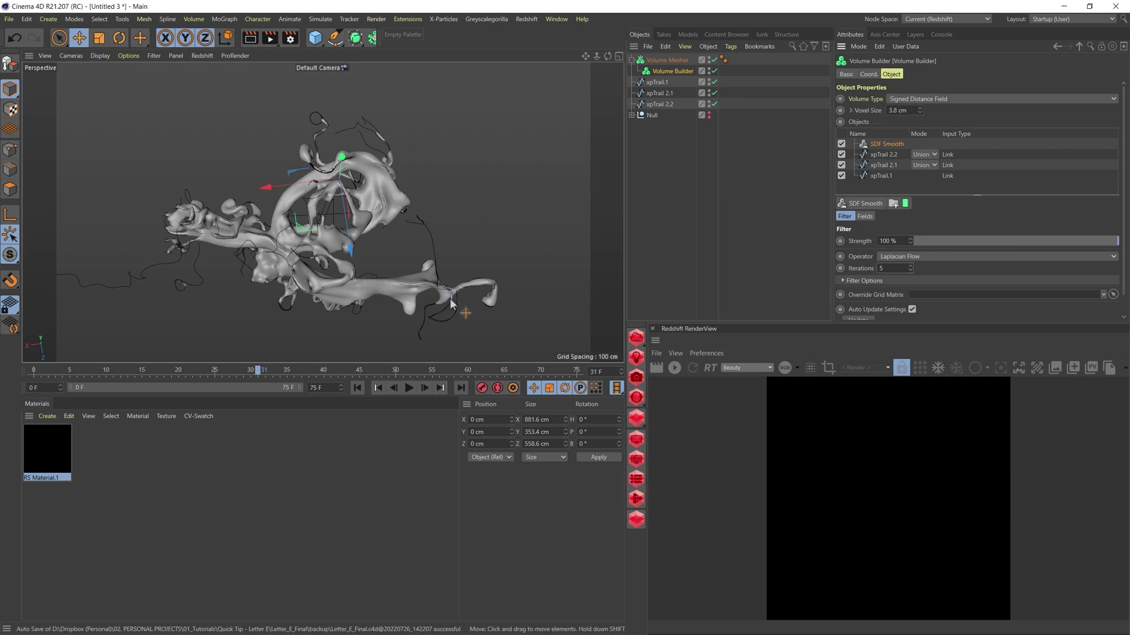
- Add Redshift Object tags to the three xpTrail splines
left_click(667, 200)
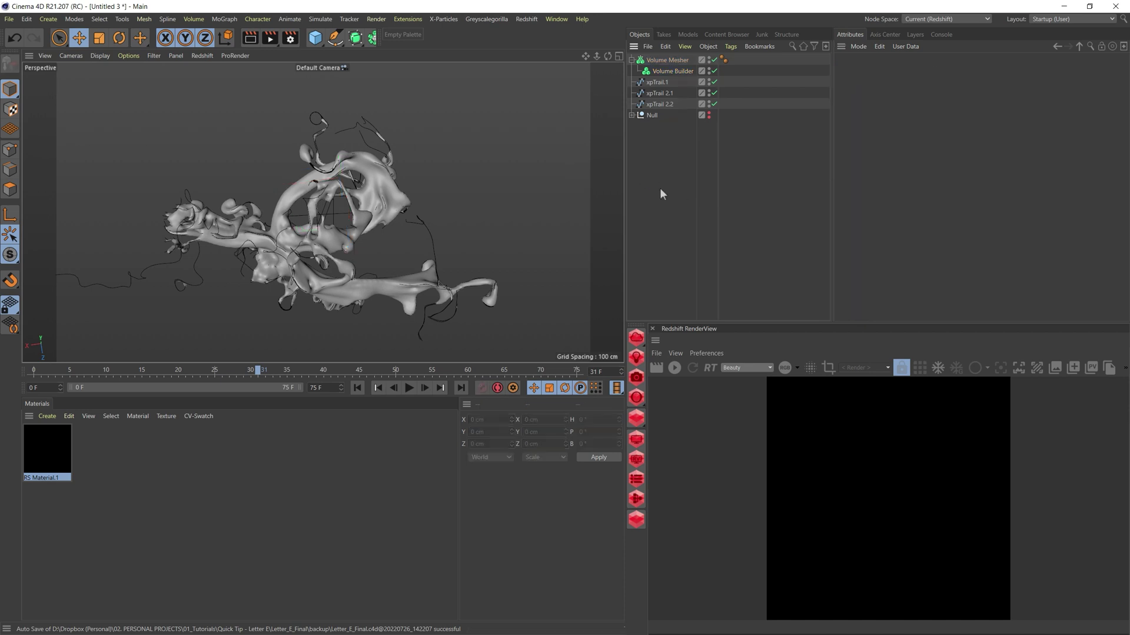
left_click(658, 82)
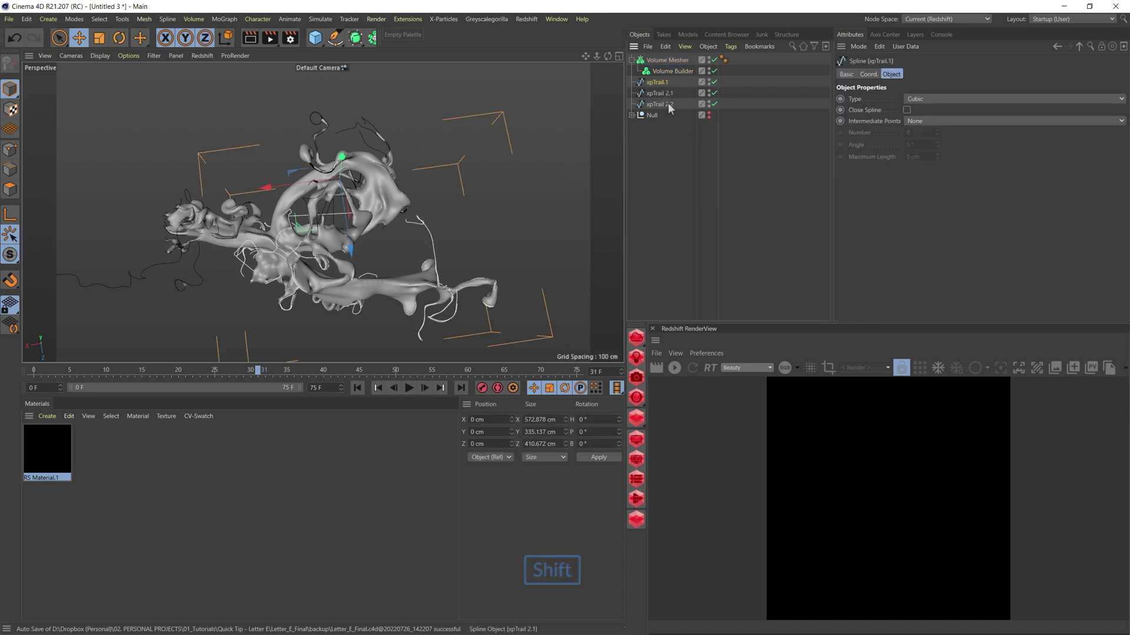
left_click(665, 104, "shift")
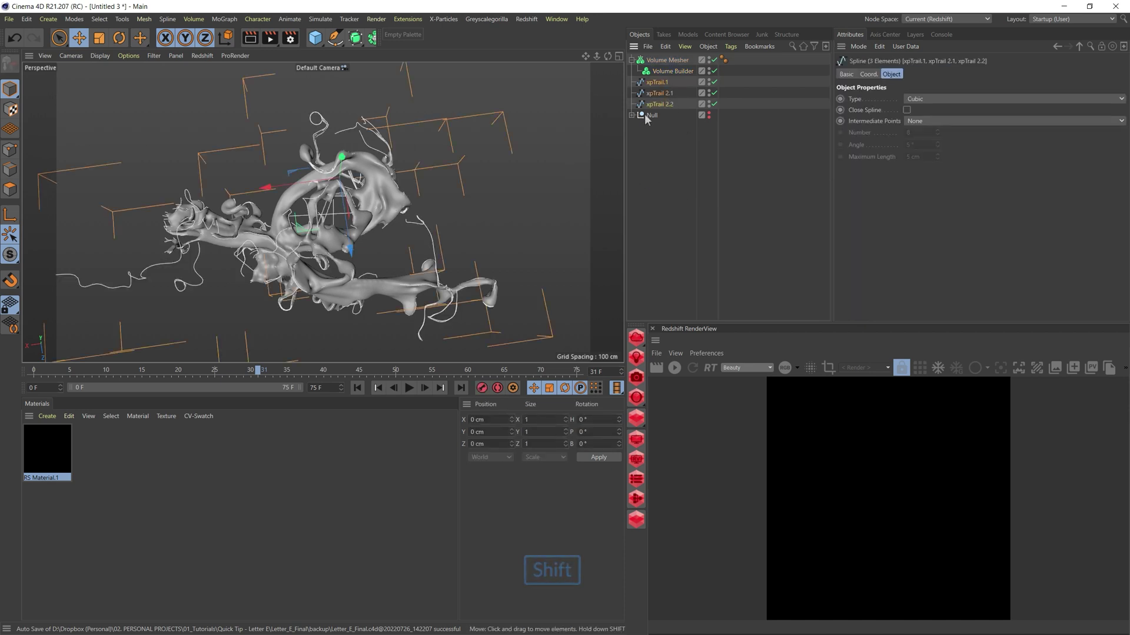
right_click(660, 87)
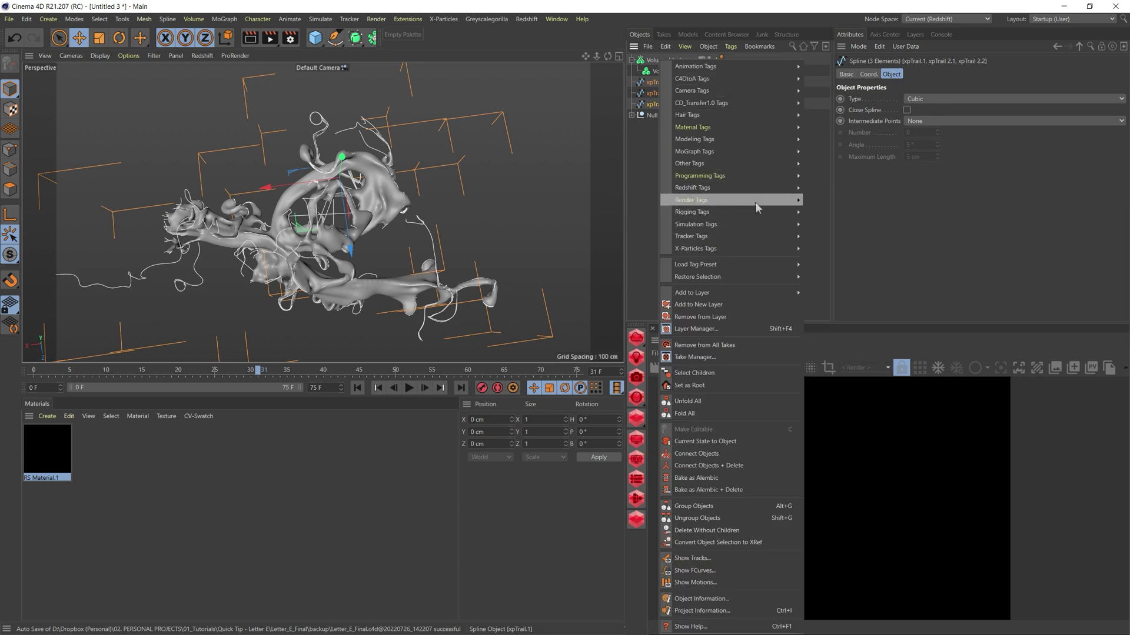
mouse_move(762, 188)
left_click(856, 200)
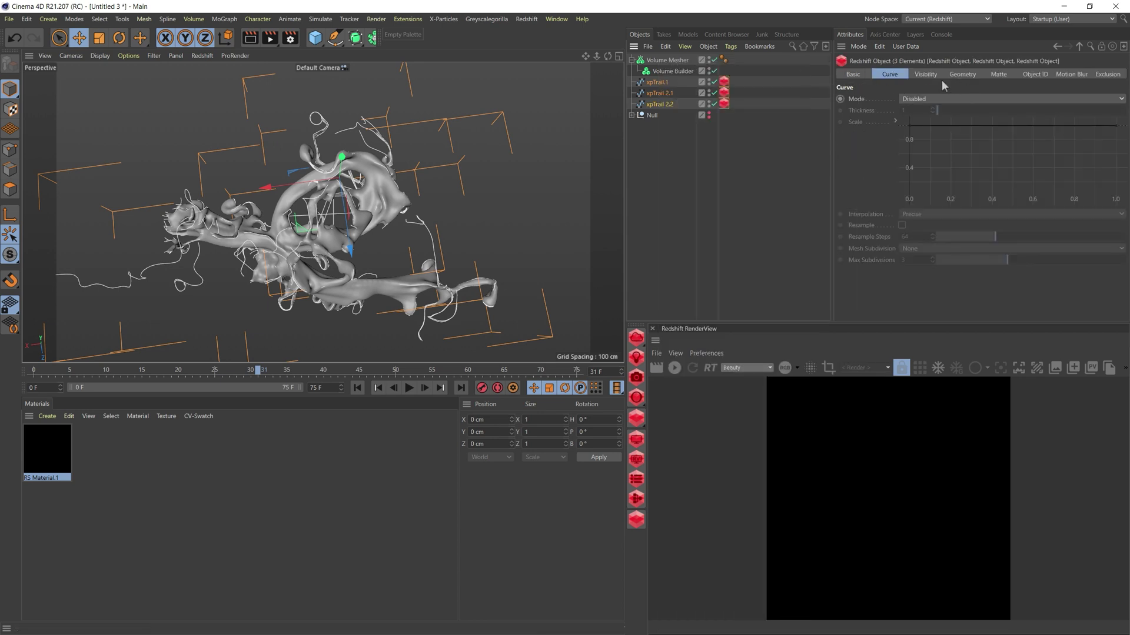
- Render the trails as Cylinders with thickness 2.5 and start the Redshift preview render
left_click(915, 98)
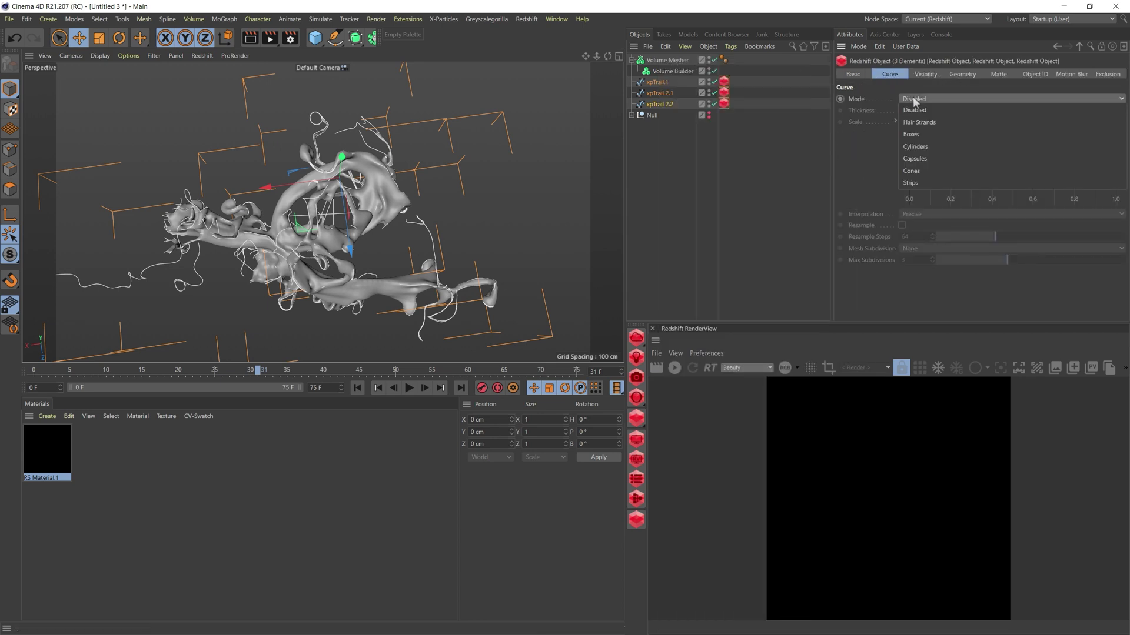
left_click(917, 147)
left_click(674, 367)
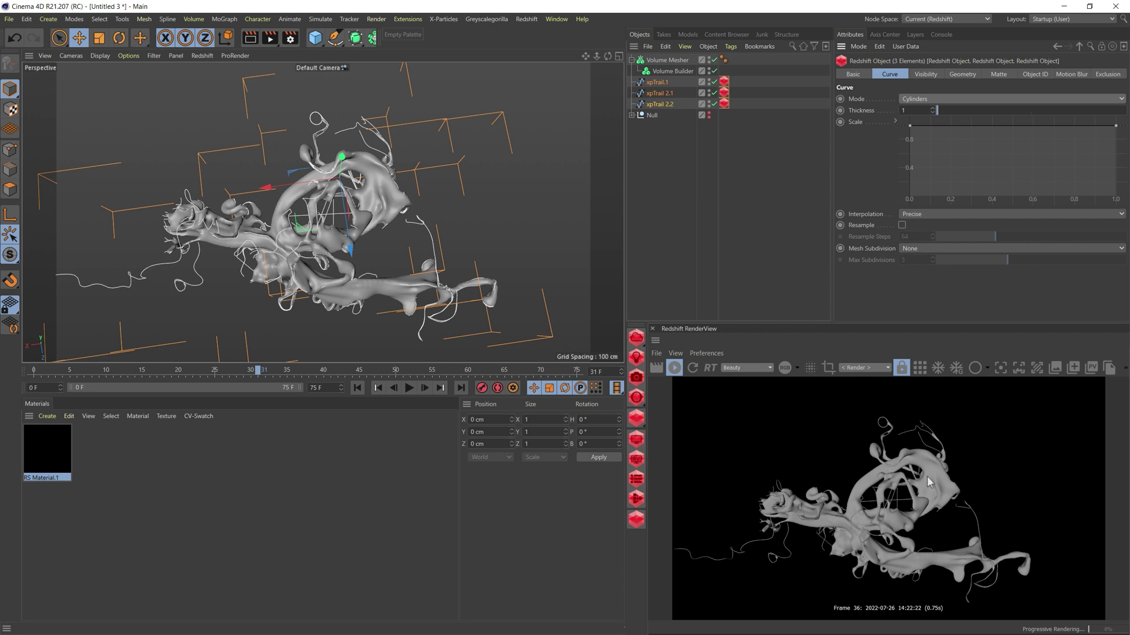
left_click(915, 110)
type("2.5")
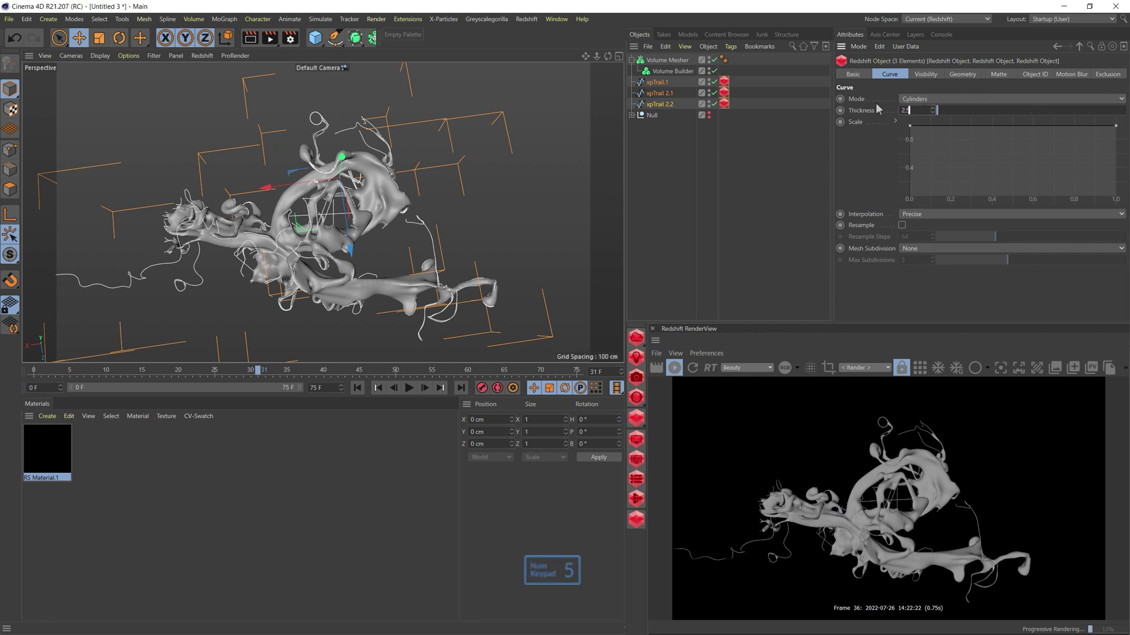
key("Return")
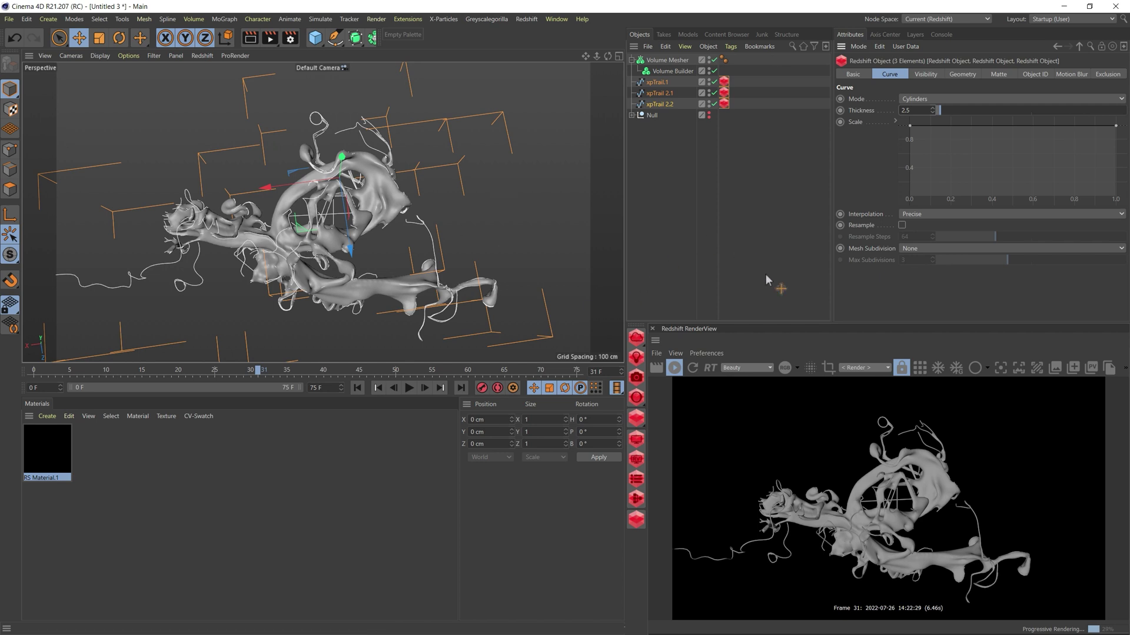
left_click(692, 245)
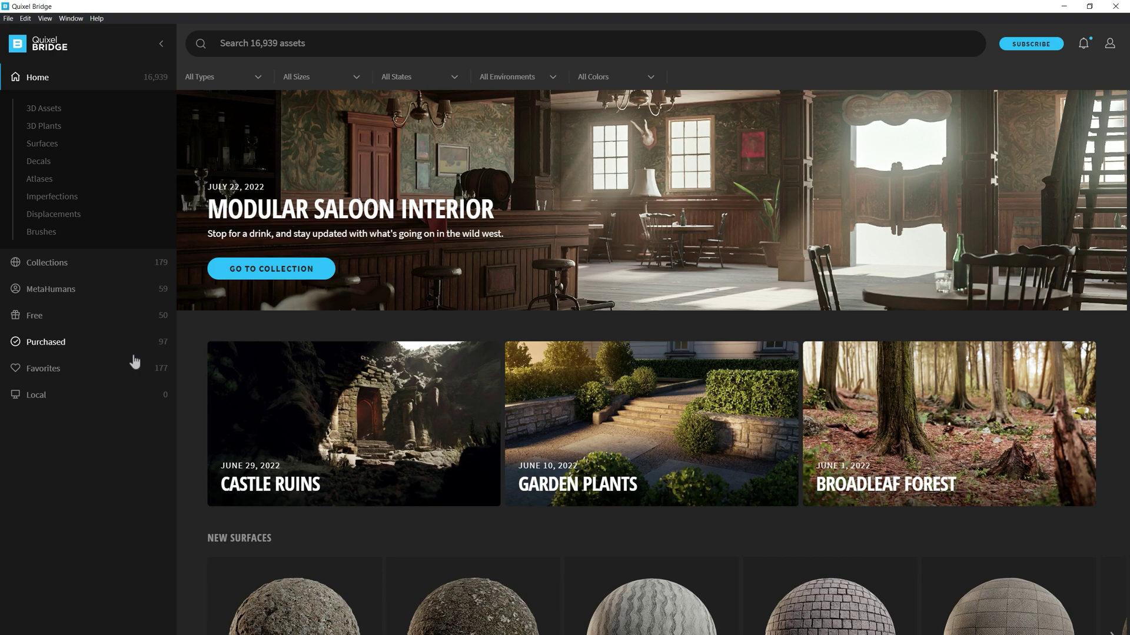
- Show the Matted Pratia plant's details under Purchased 3D Plants in Quixel Bridge
left_click(135, 348)
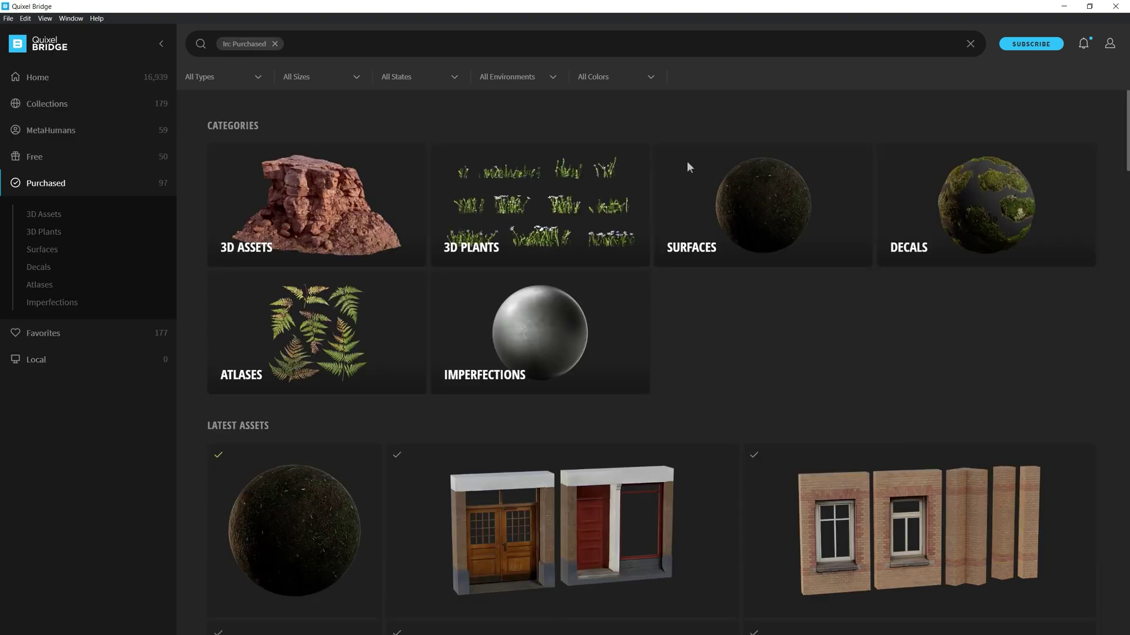
left_click(549, 226)
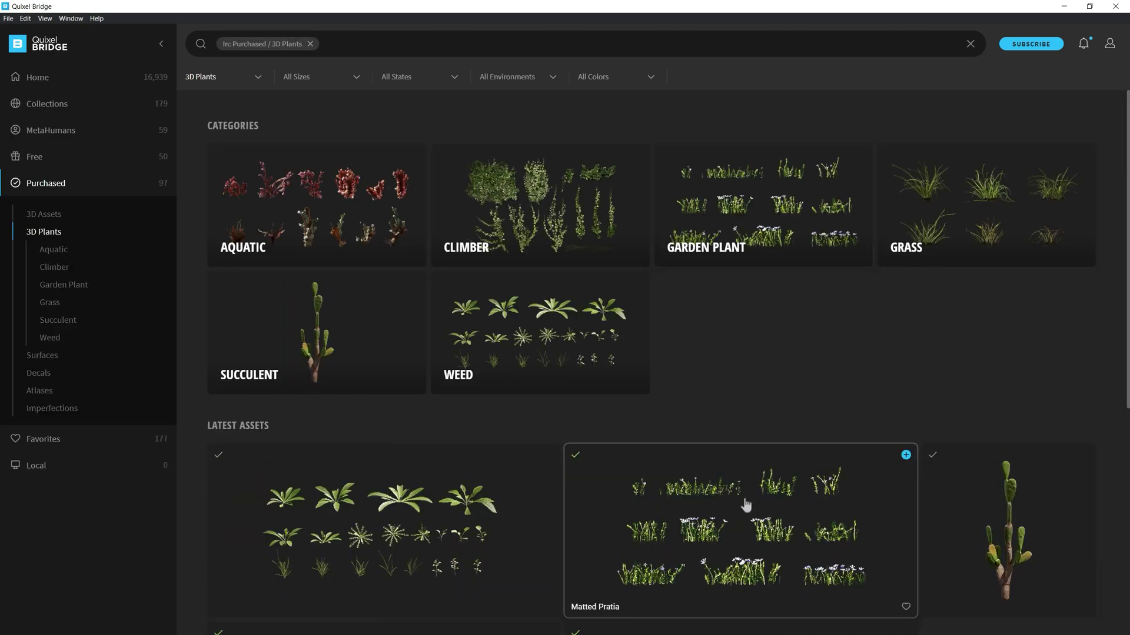
scroll(745, 505, "down", 4)
left_click(728, 323)
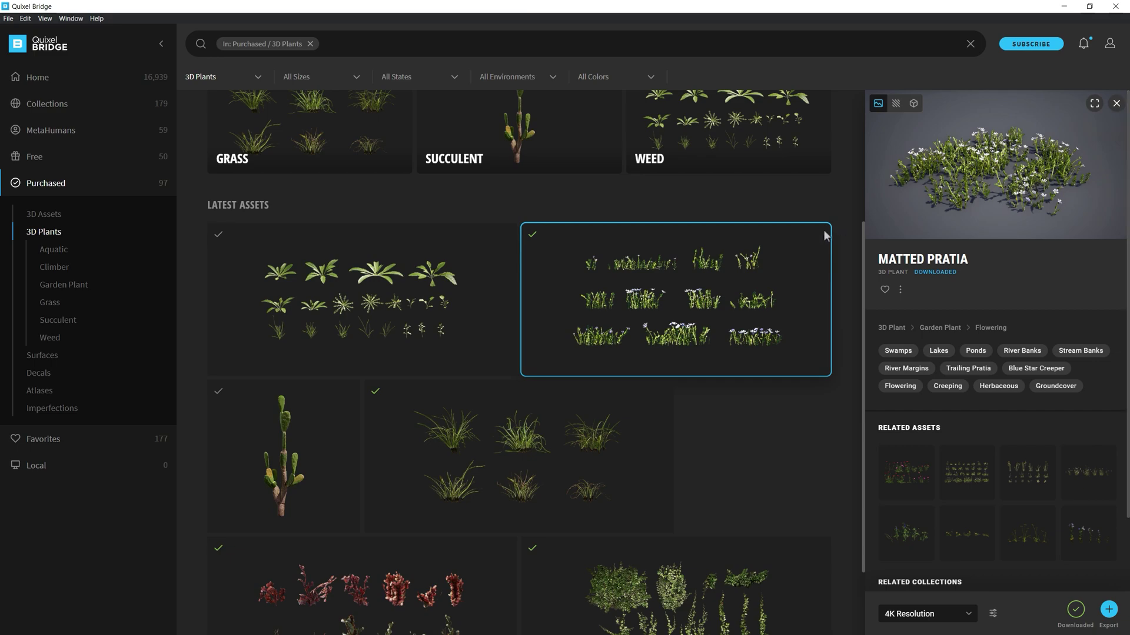
- Return to Cinema 4D, switch to megascans.c4d and open the Matted Pratia material's Shader Graph
left_click(1061, 7)
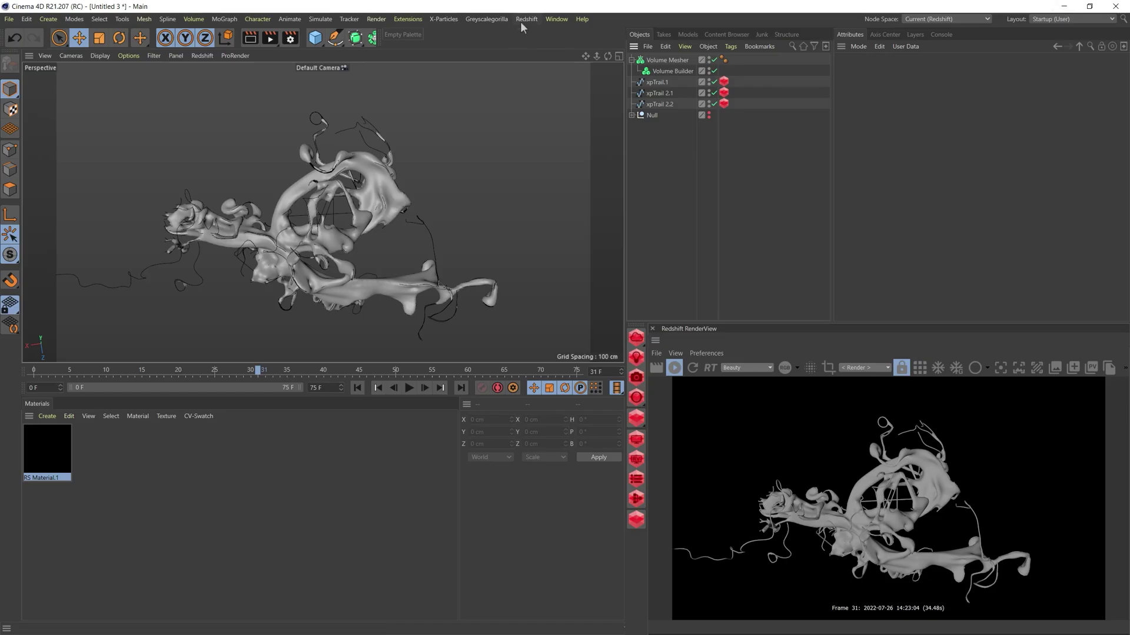
left_click(560, 20)
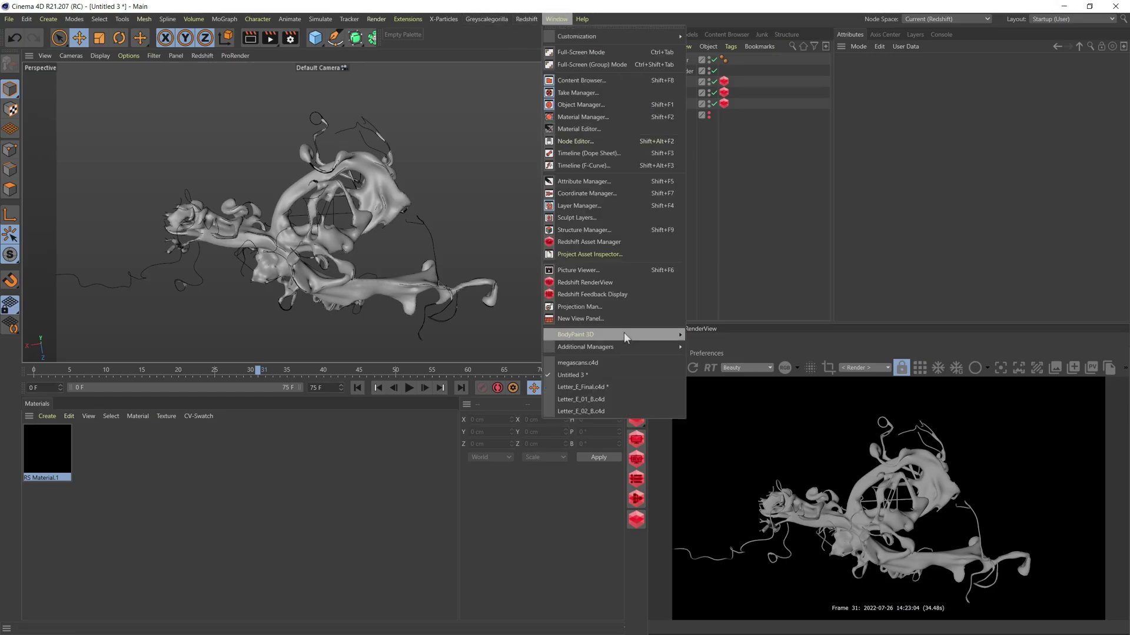
left_click(596, 365)
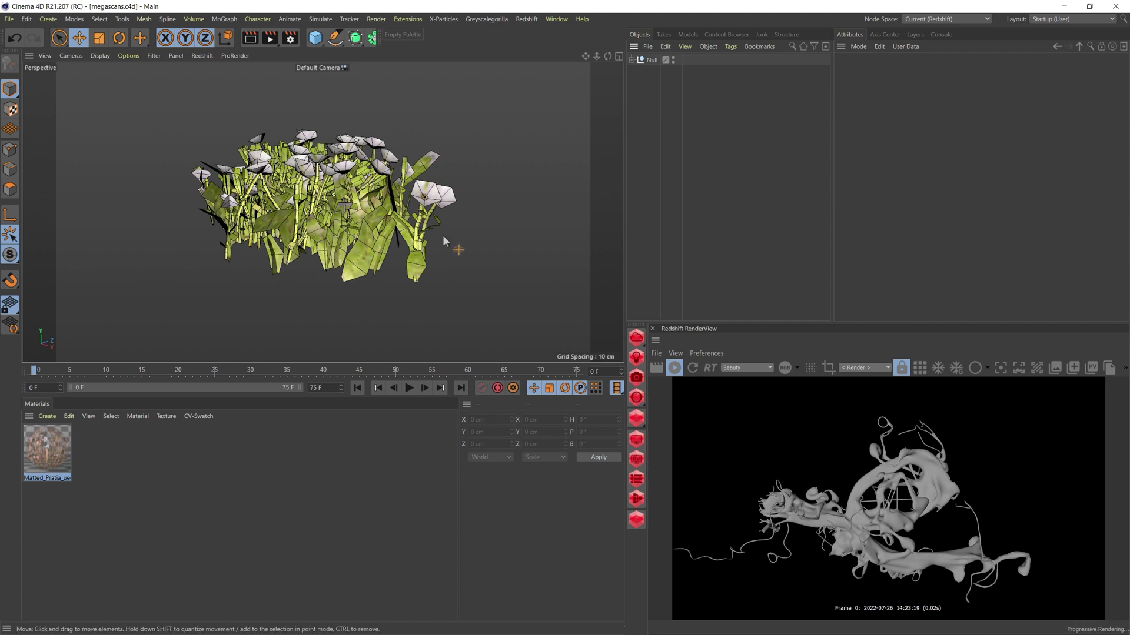
double_click(47, 460)
- Rearrange the Color Correct and RS Material nodes, trying then undoing a Hue Shift change
left_click_drag(345, 123, 327, 147)
left_click(258, 123)
left_click(309, 117)
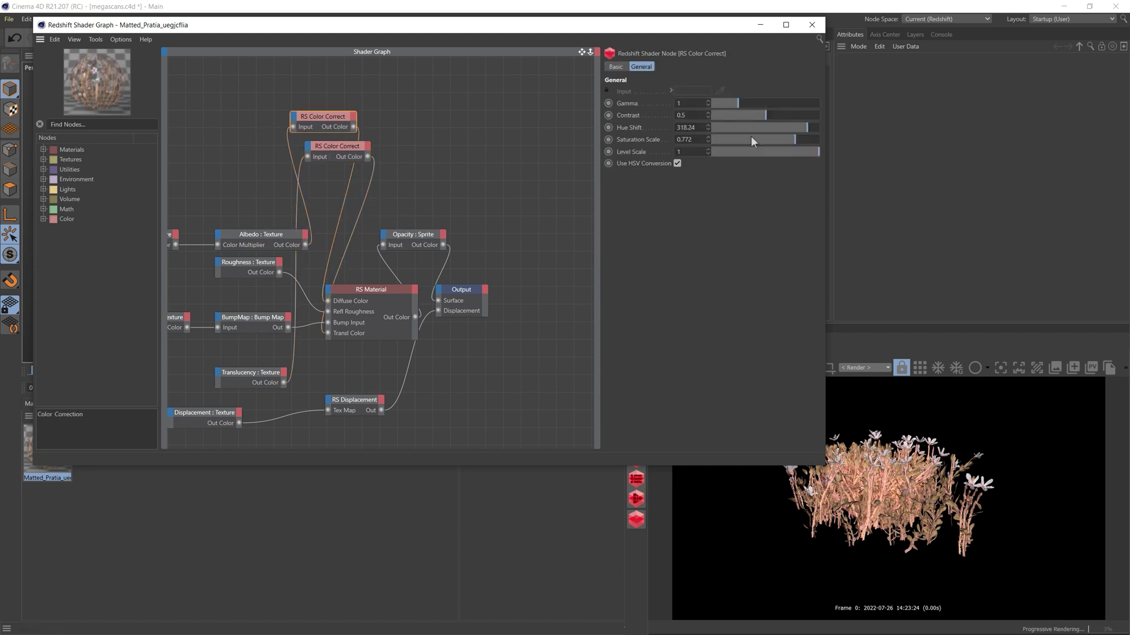
mouse_move(807, 127)
left_mouse_down()
mouse_move(772, 127)
mouse_move(806, 126)
left_mouse_up()
key("ctrl+z")
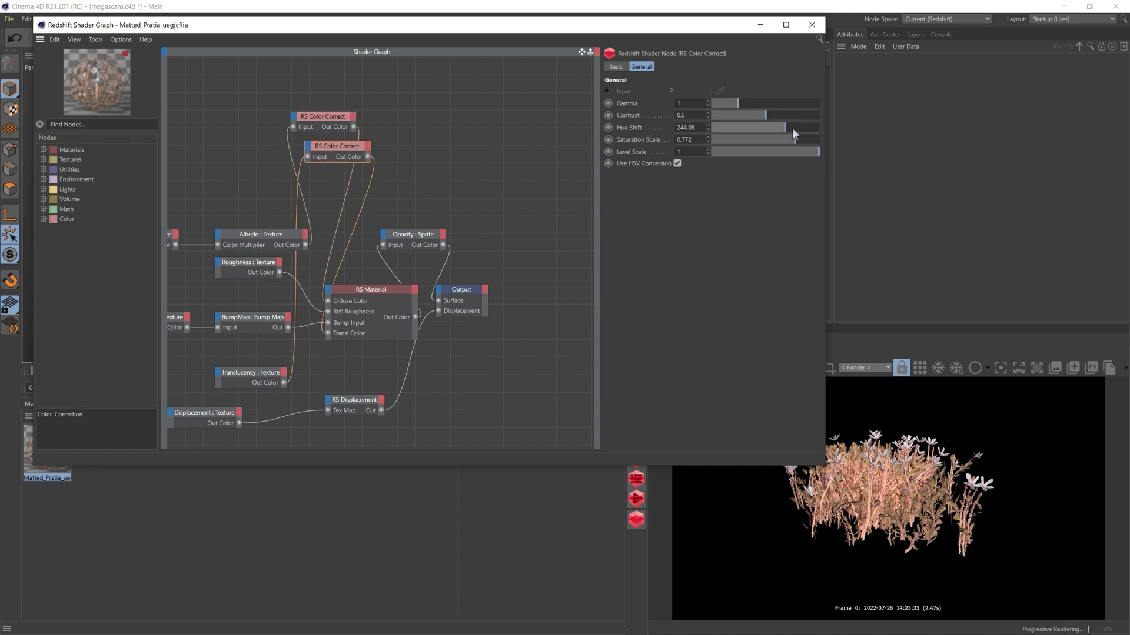
key("ctrl+z")
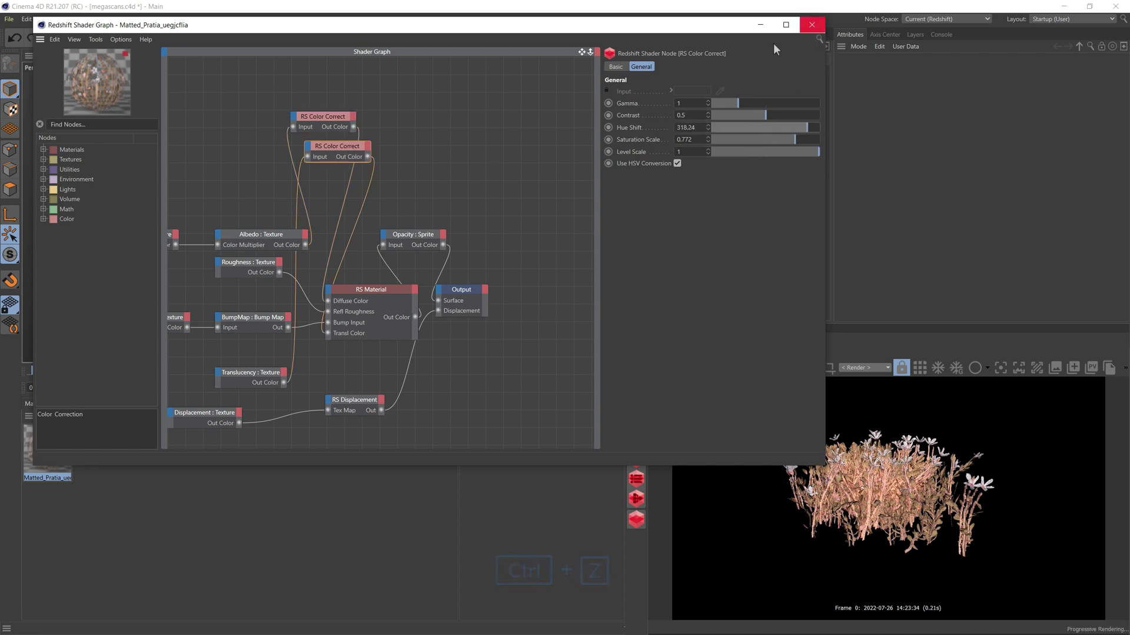
left_click_drag(359, 289, 407, 299)
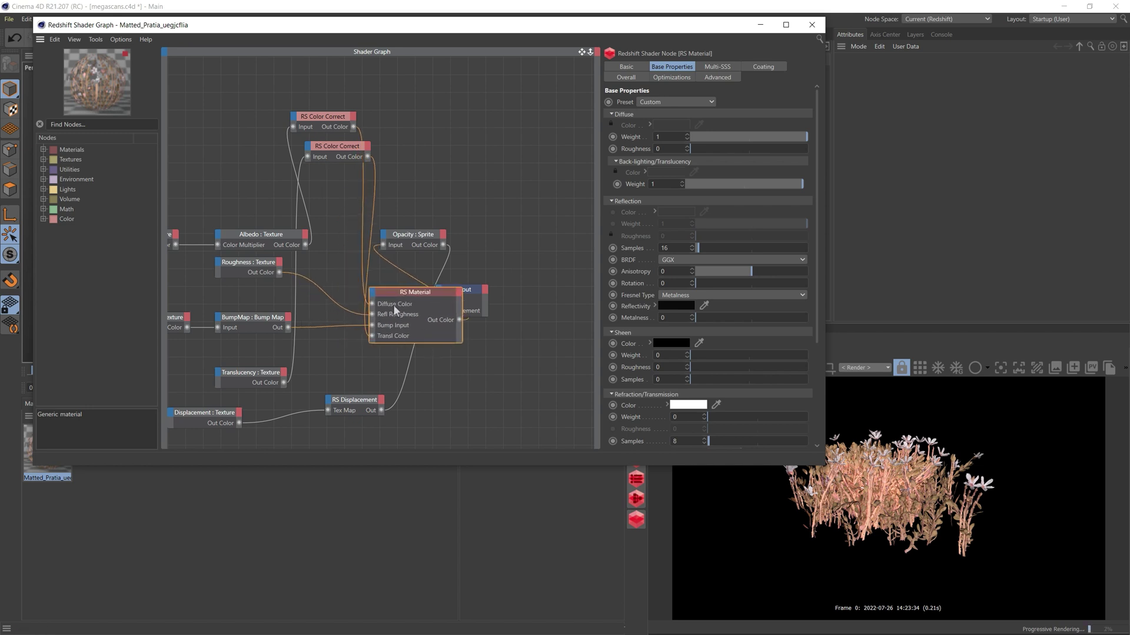
left_click(812, 24)
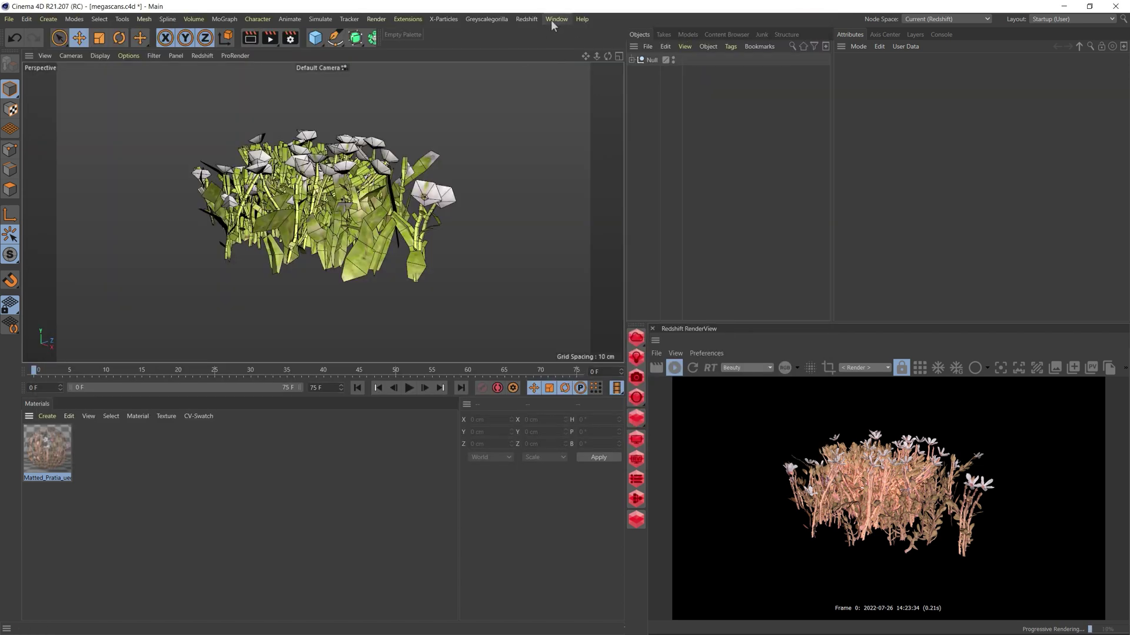
- Copy the flower Null into Untitled 3 and parent it under a new Cloner
left_click(647, 60)
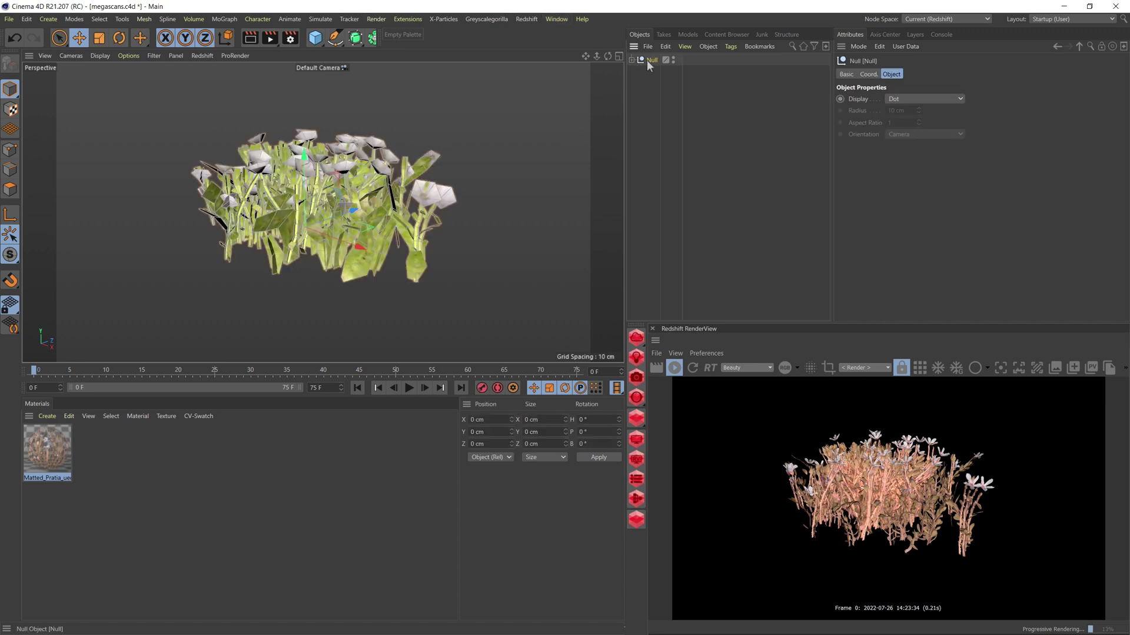
key("ctrl+c")
left_click(556, 18)
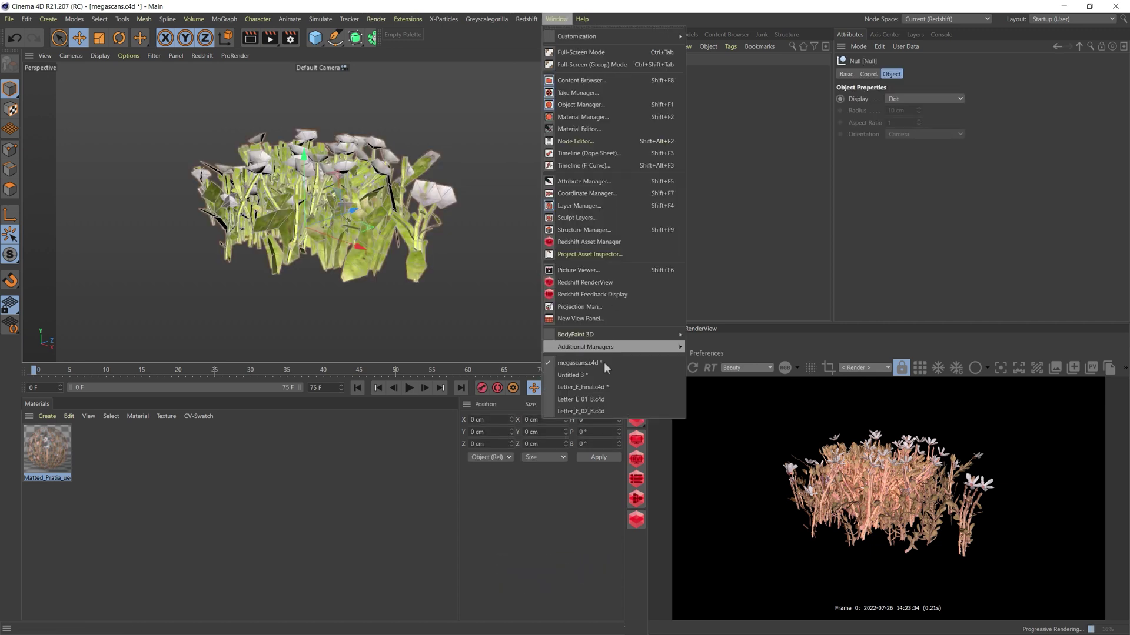
left_click(599, 376)
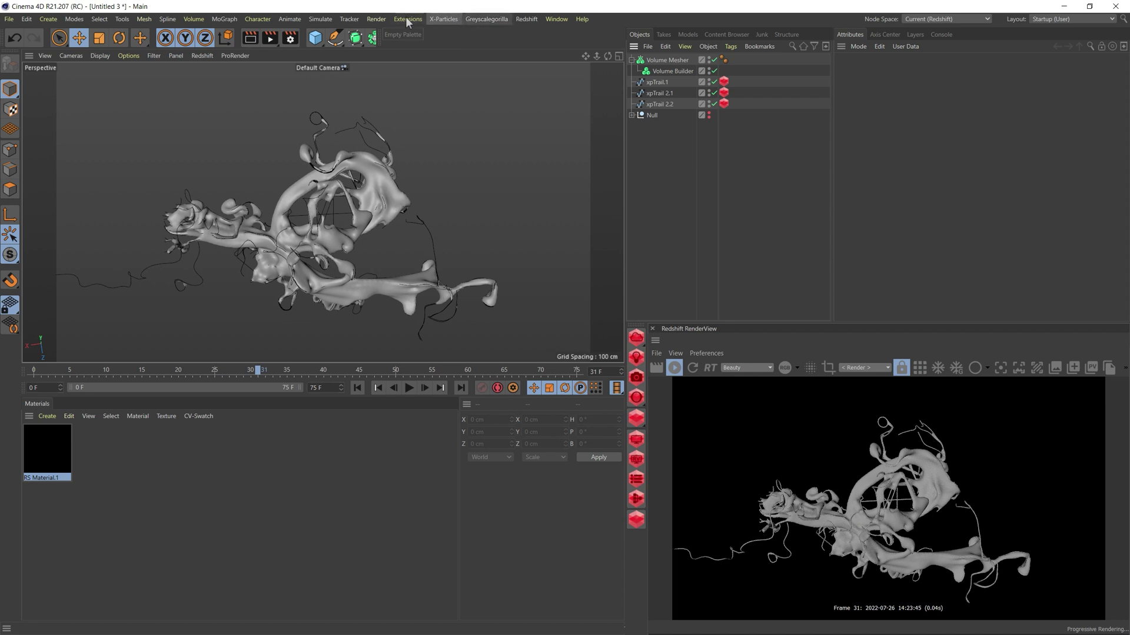
left_click(235, 19)
left_click(247, 36)
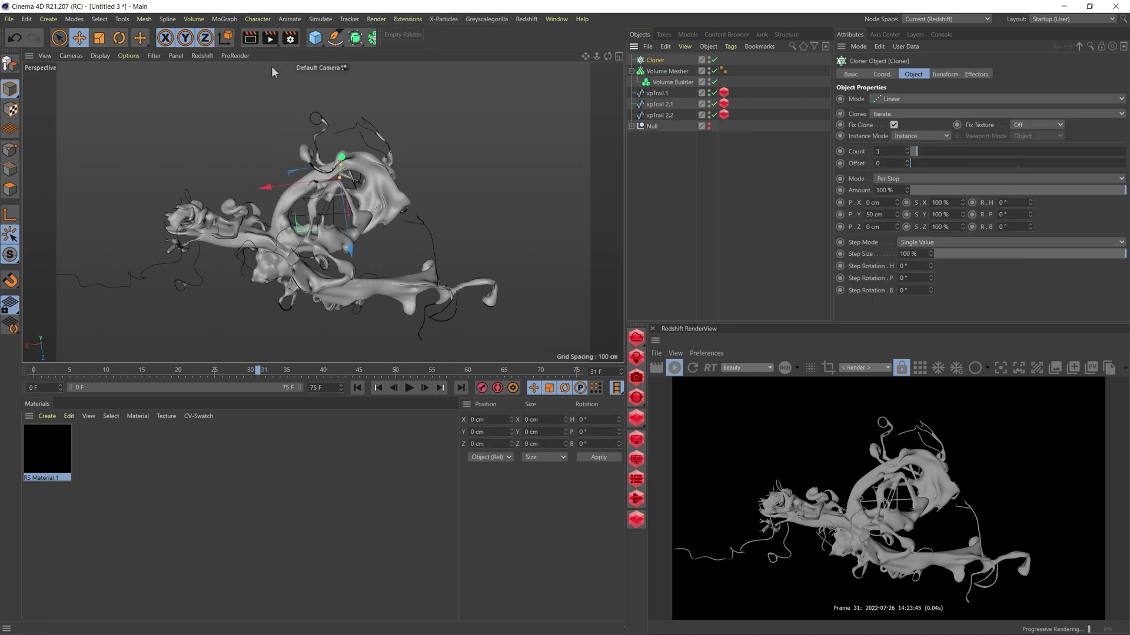
key("ctrl+v")
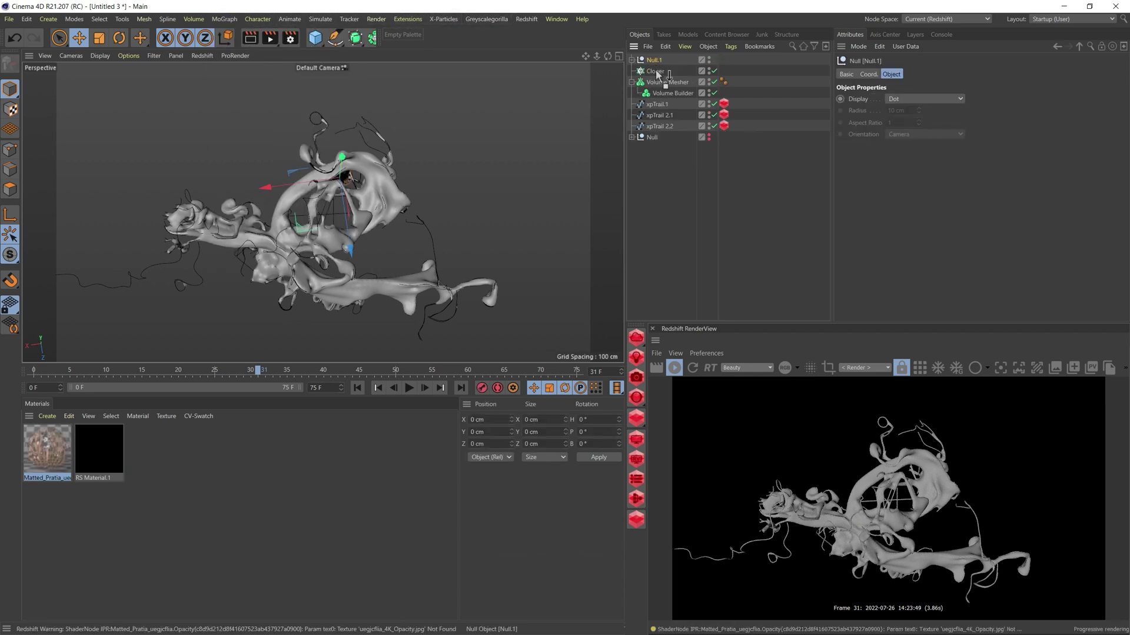
left_click_drag(657, 60, 659, 74)
- Set the Cloner to Object mode on xpTrail 2.1, Multi-Instance, Matrix display, and duplicate it for xpTrail 2.2
left_click(655, 60)
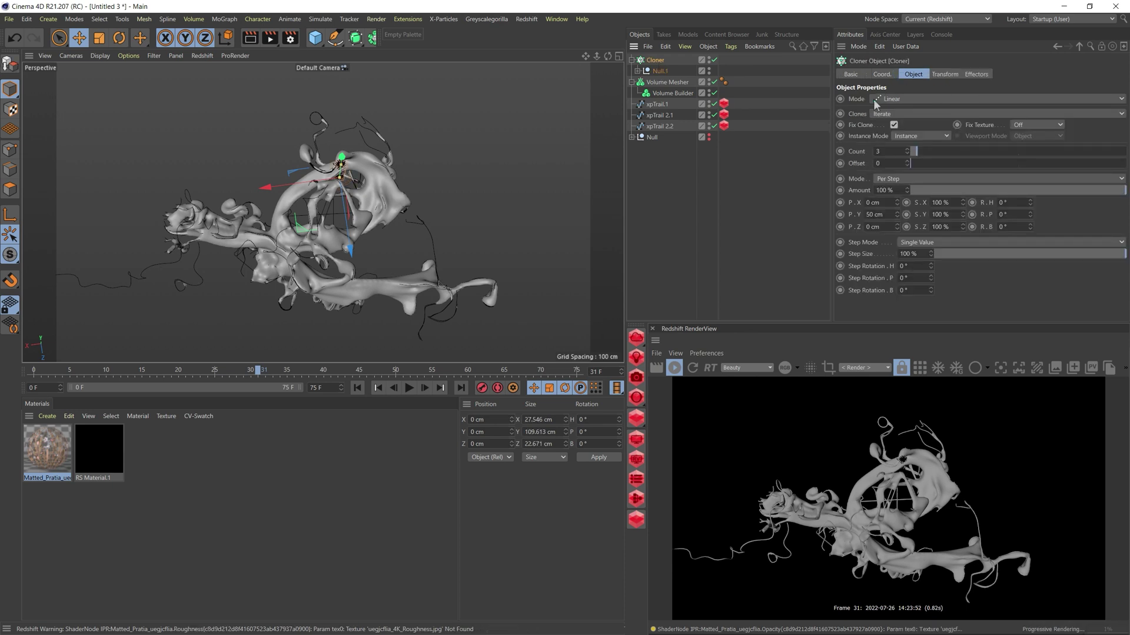
left_click(906, 99)
left_click(902, 111)
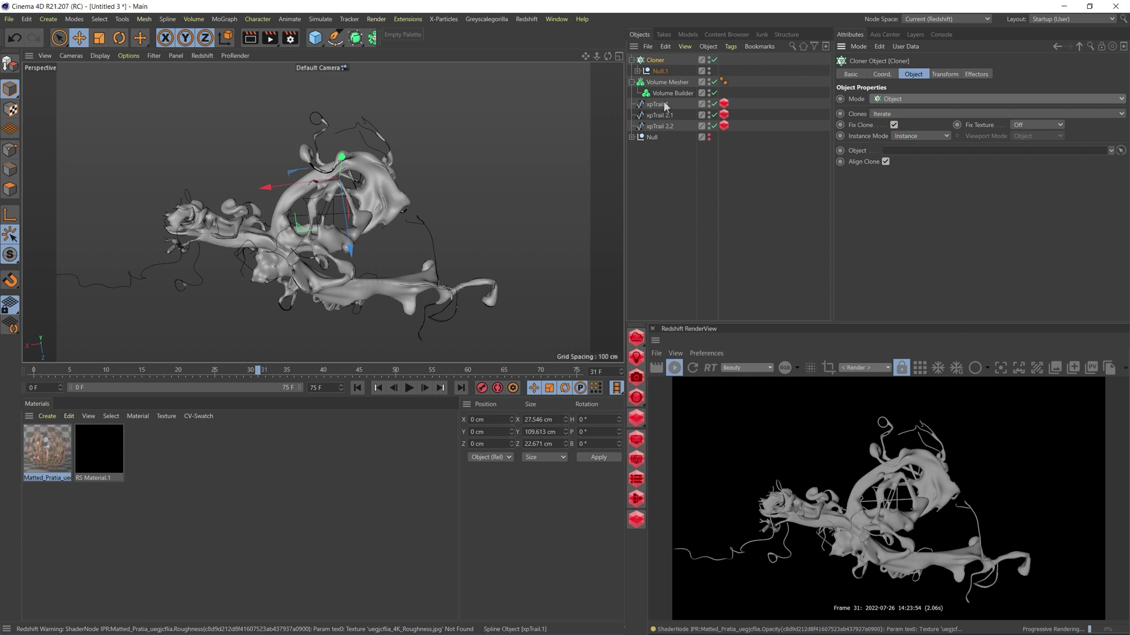
left_click_drag(669, 120, 888, 151)
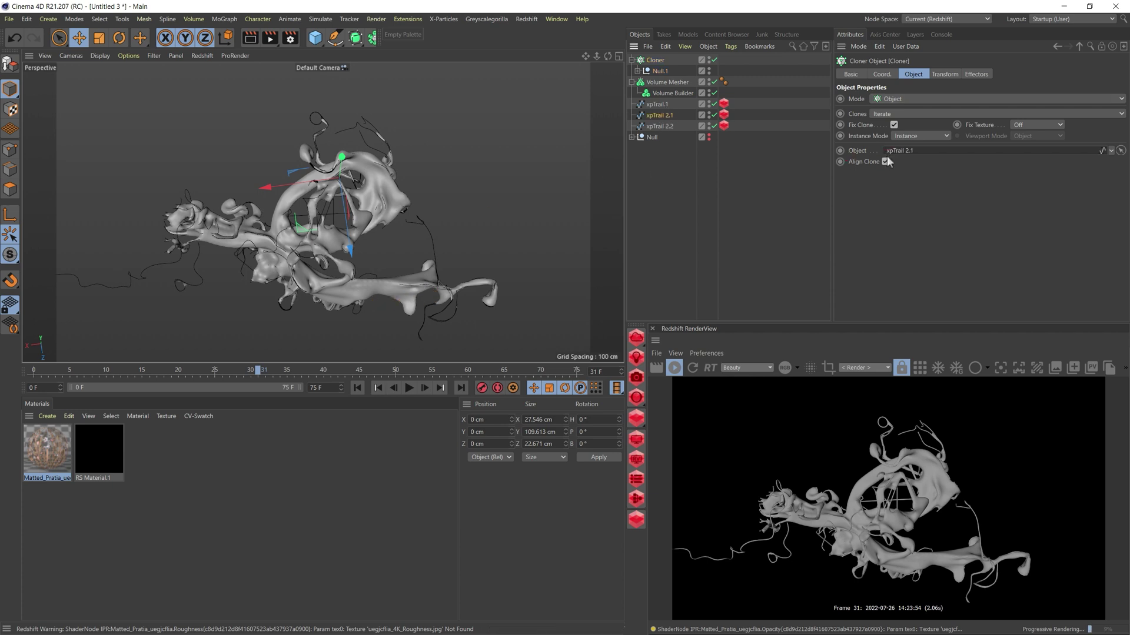
left_click(921, 136)
left_click(917, 170)
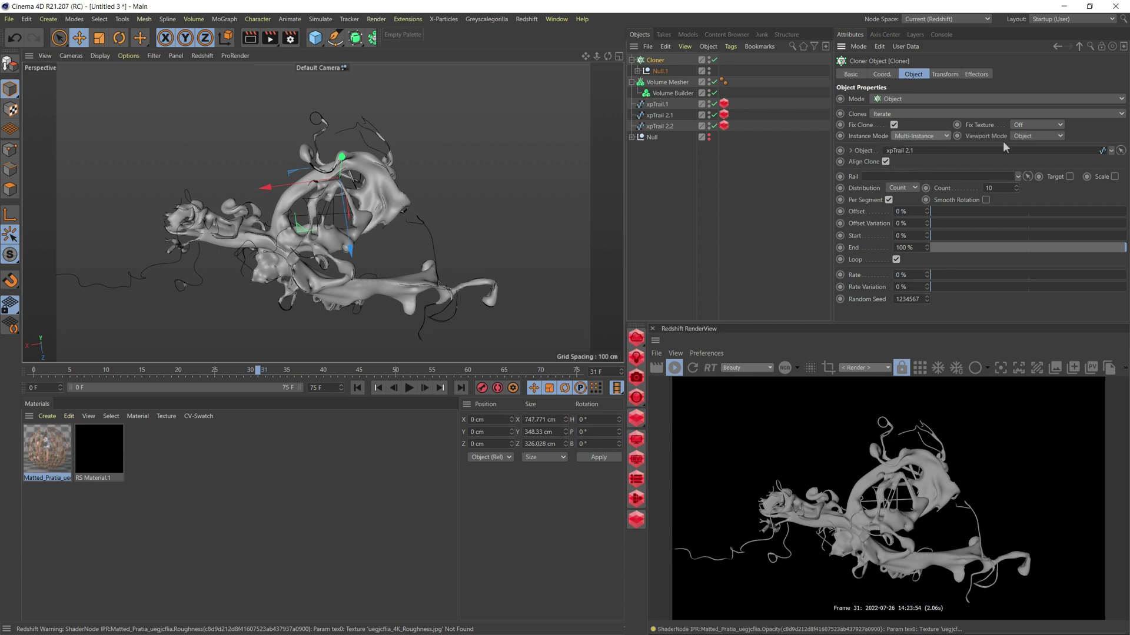
left_click(1037, 136)
left_click(1025, 172)
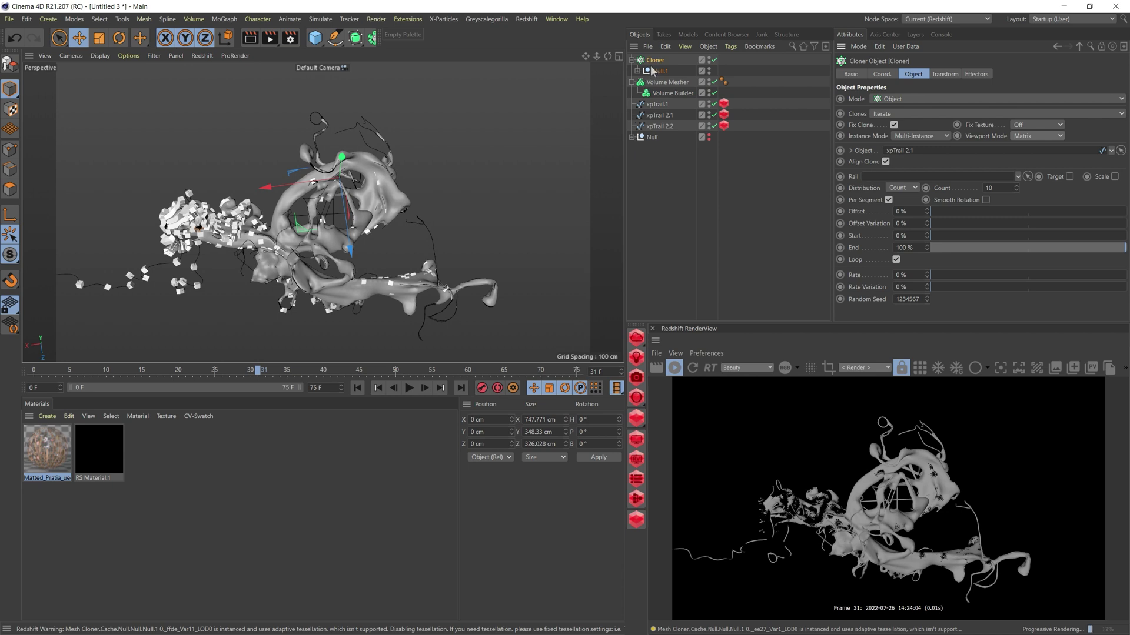
left_click_drag(654, 61, 660, 60, "ctrl")
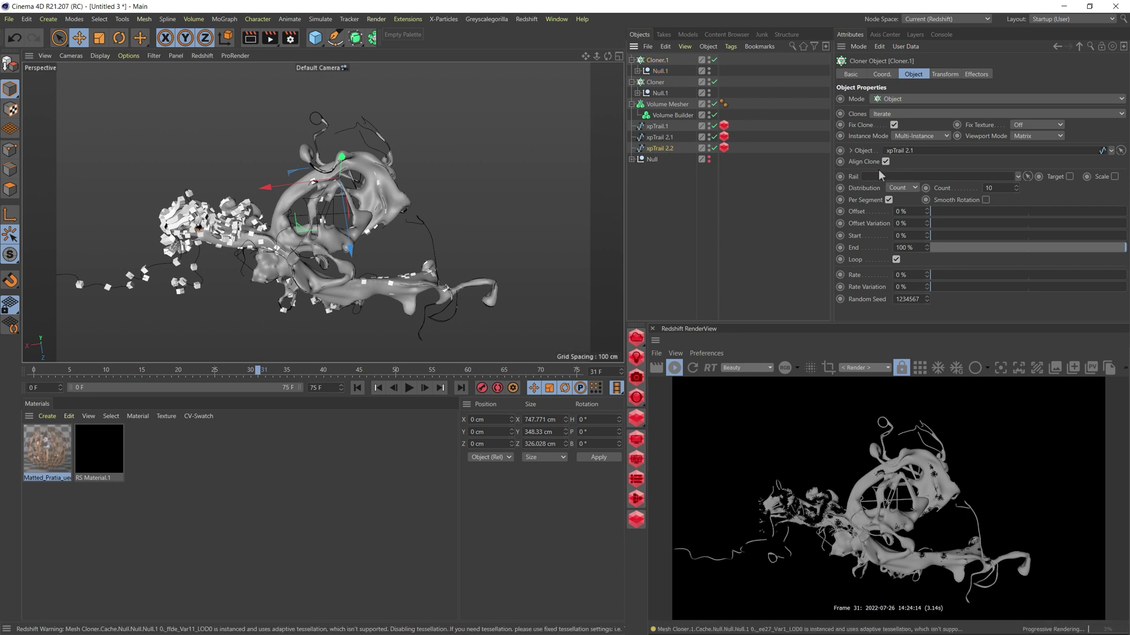
left_click_drag(881, 176, 906, 151)
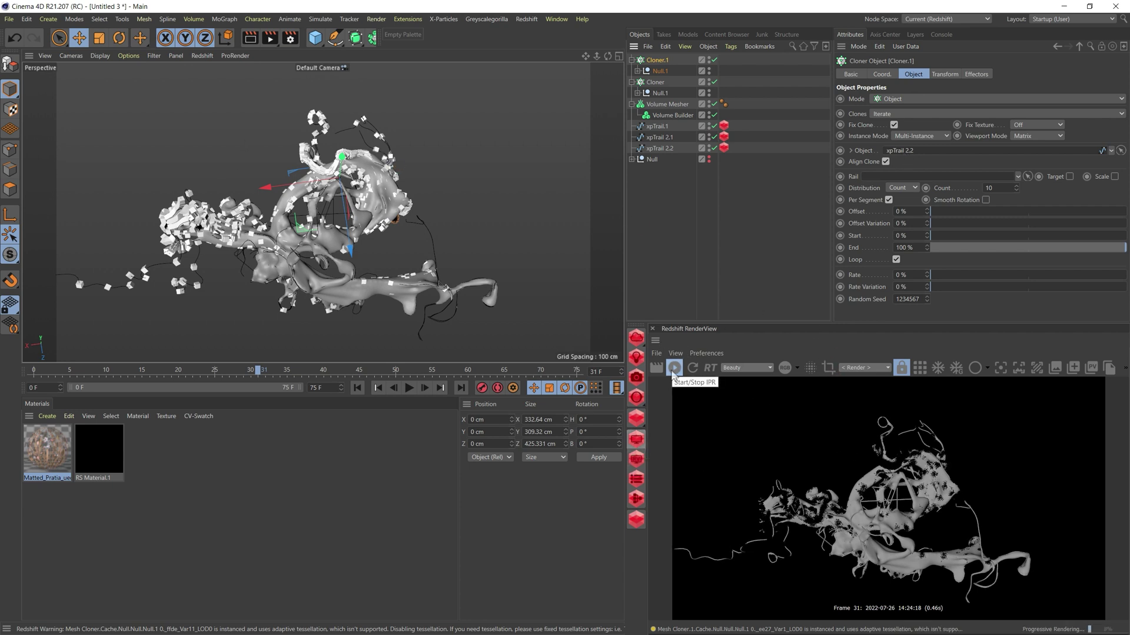
- Paste both flower cloners into Letter_E_01_B.c4d and stop the interactive preview render
left_click(556, 19)
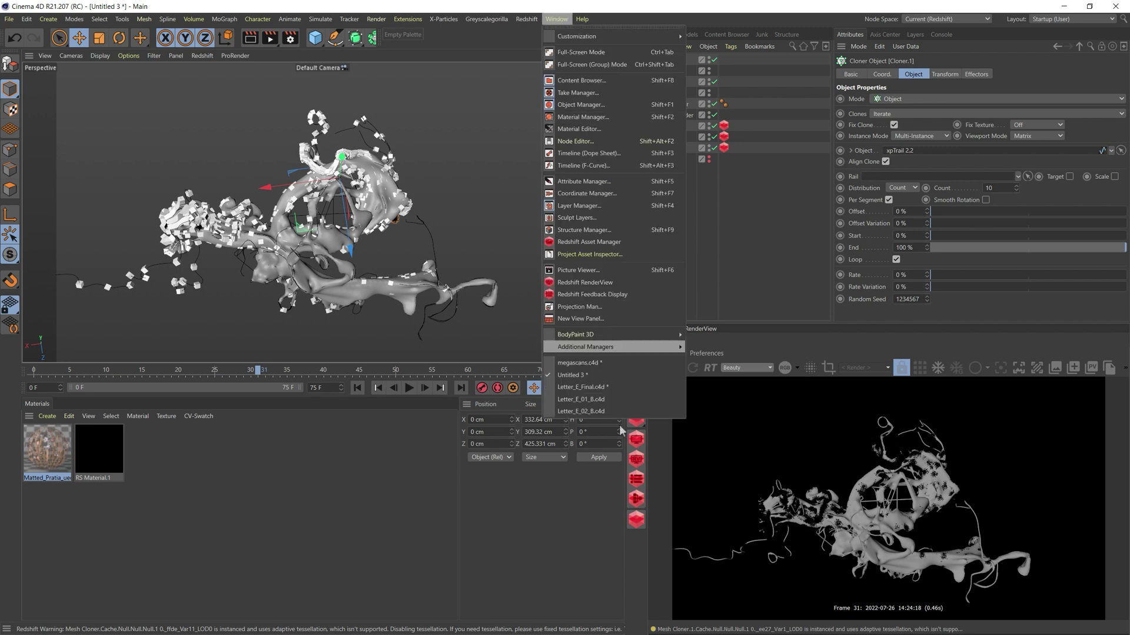
left_click(610, 401)
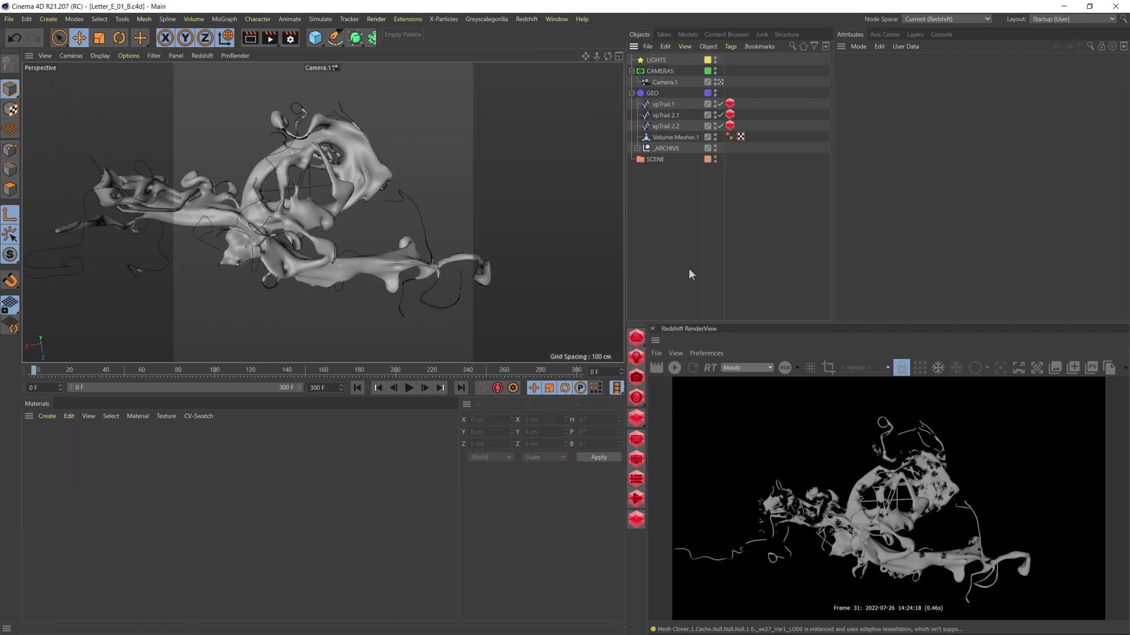
key("ctrl+v")
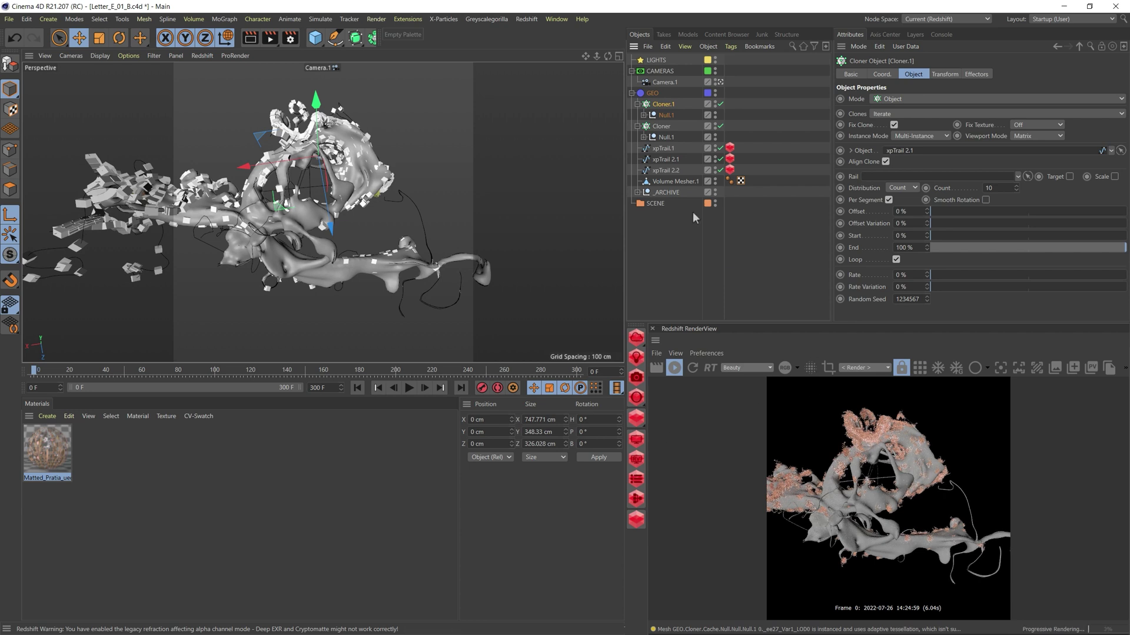
left_click(675, 369)
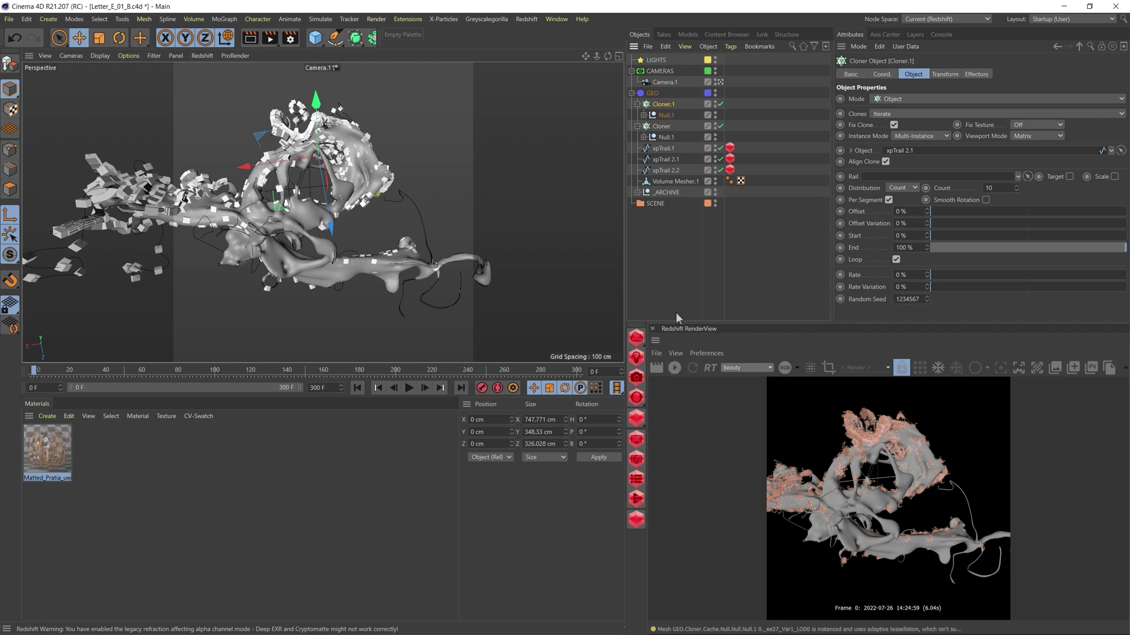
- Add a Redshift dome light and restart the interactive preview render
left_click(636, 357)
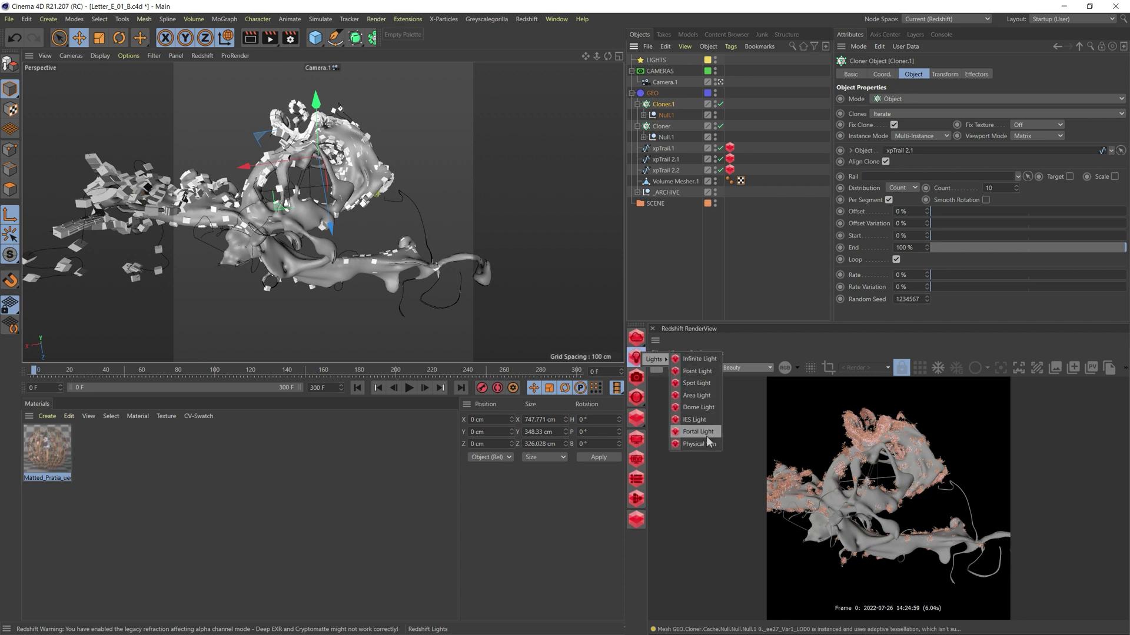
left_click(697, 407)
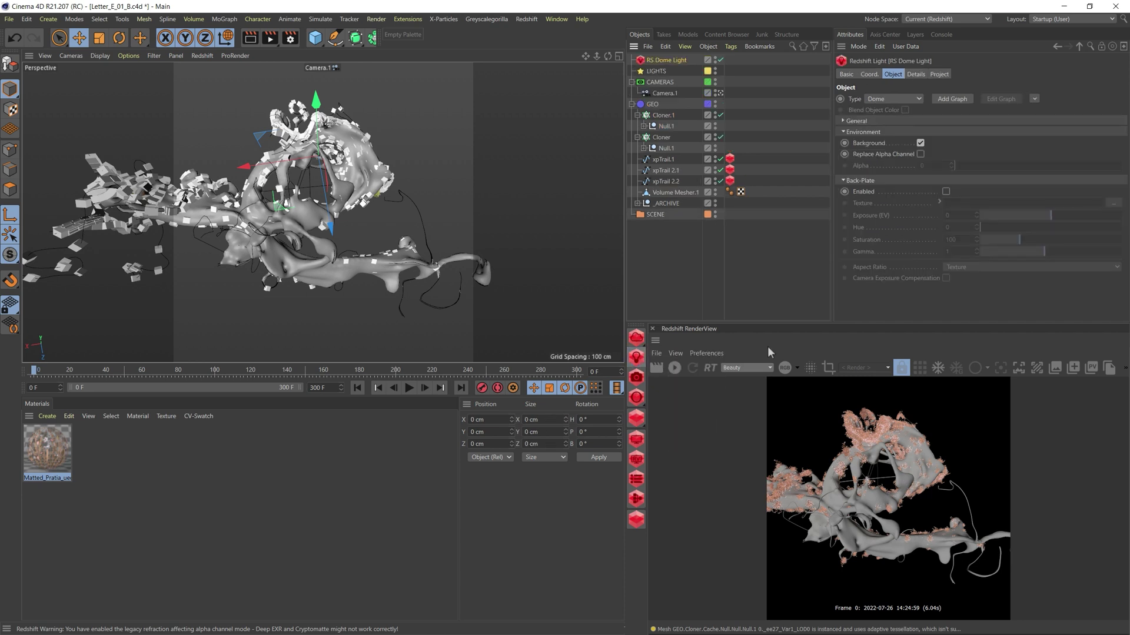
left_click(877, 121)
left_click(678, 367)
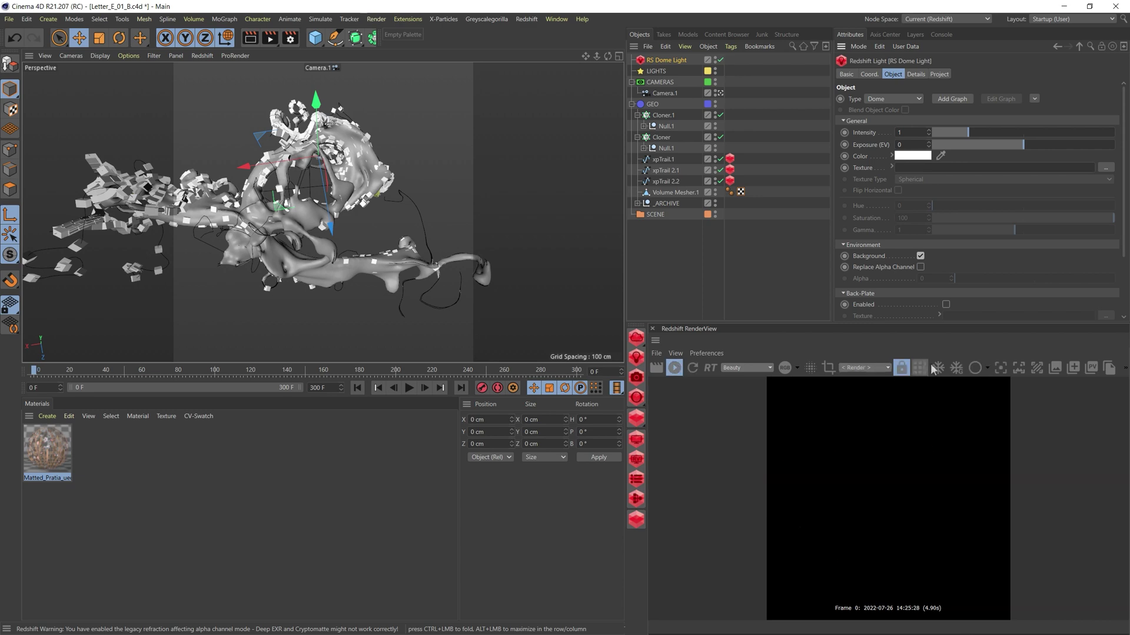
- Set the dome light colour to 82% value, exposure -2.465 and diffuse 0.557
left_click(920, 154)
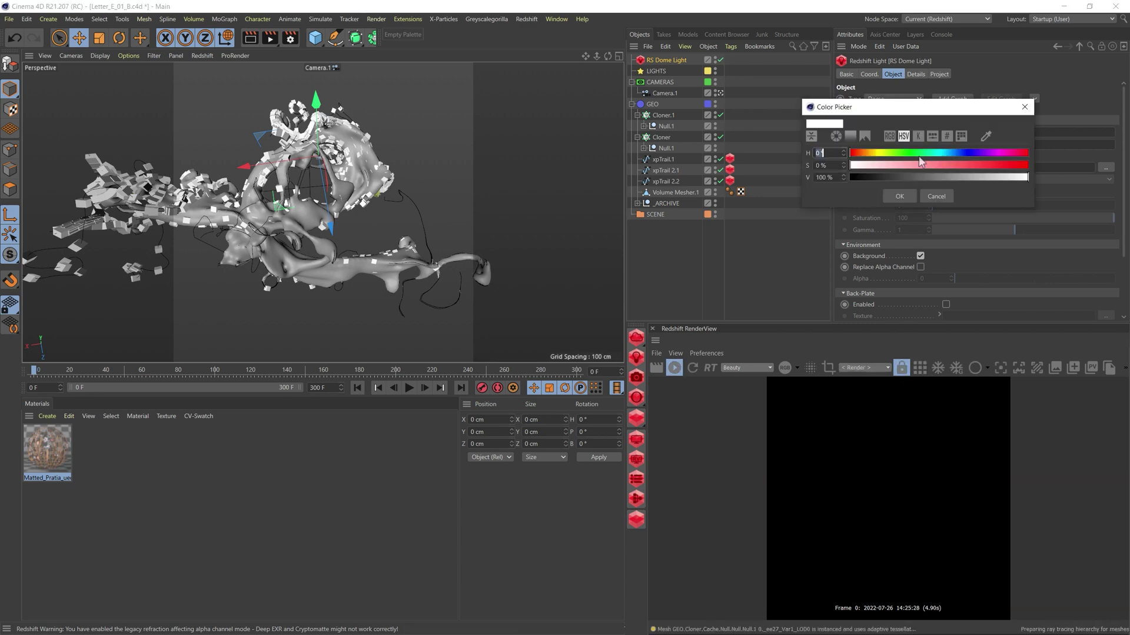
left_click(996, 178)
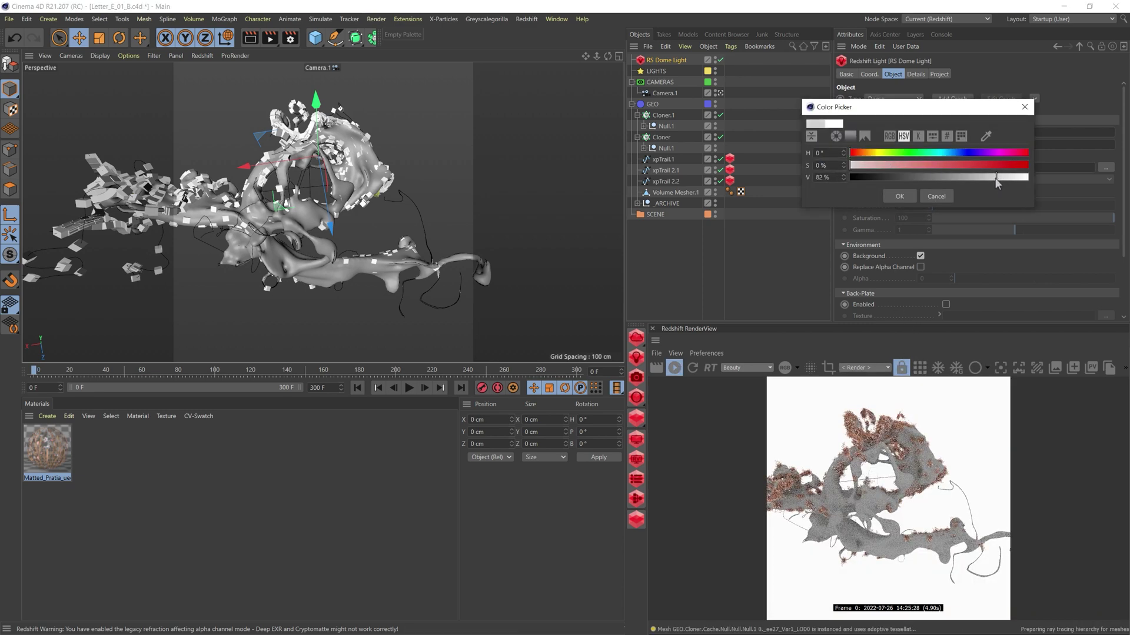
left_click(911, 196)
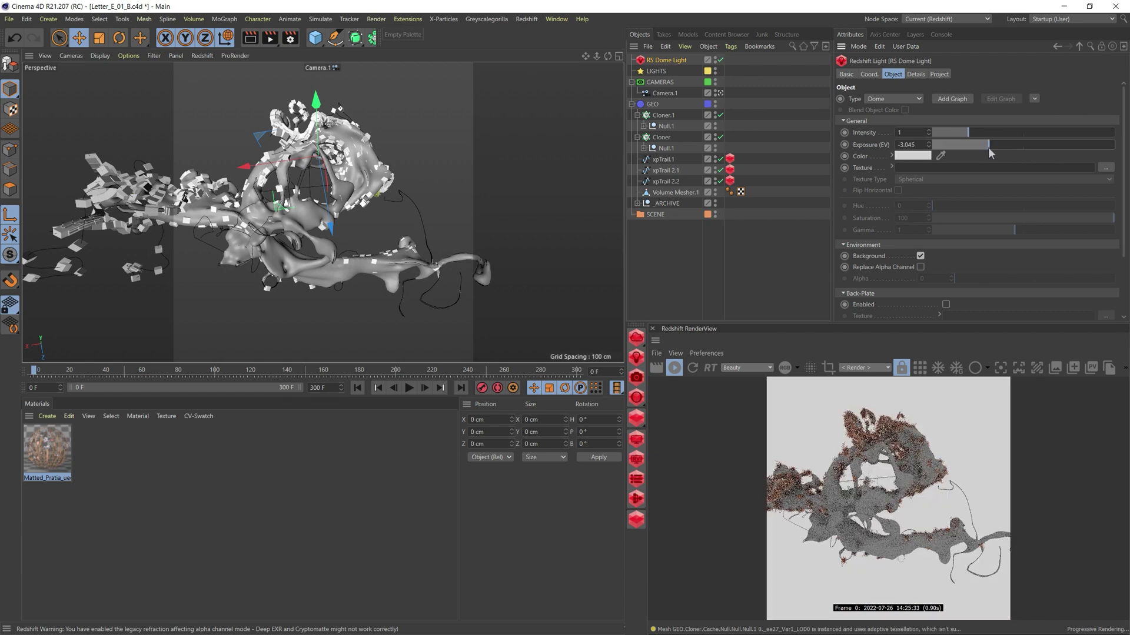
left_click_drag(988, 147, 995, 146)
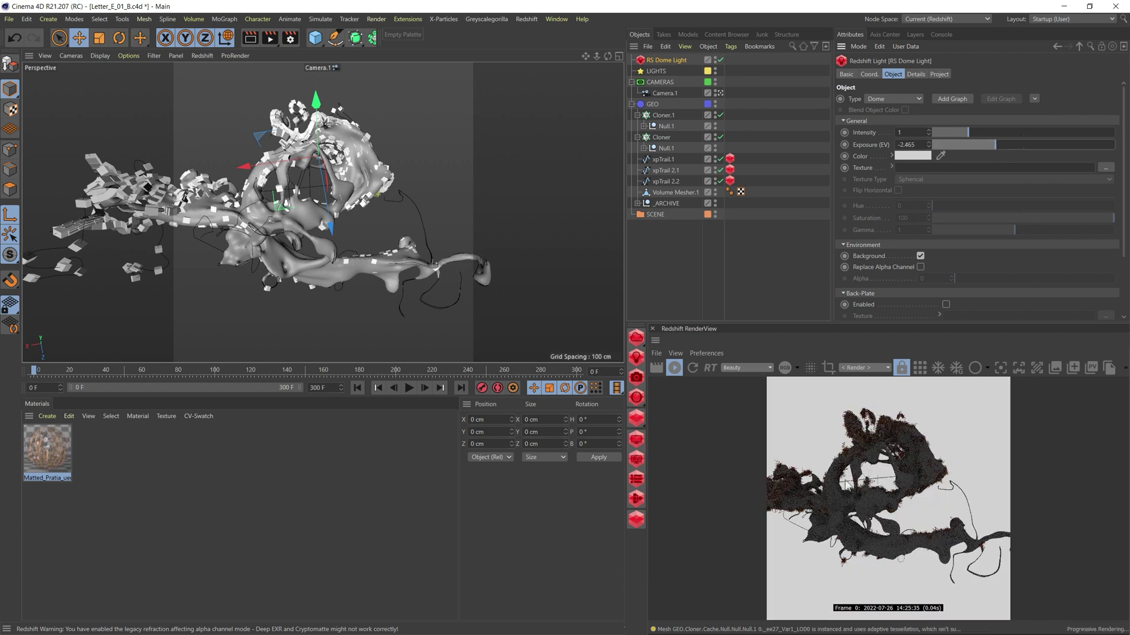
left_click(917, 76)
left_click_drag(1066, 204, 1050, 207)
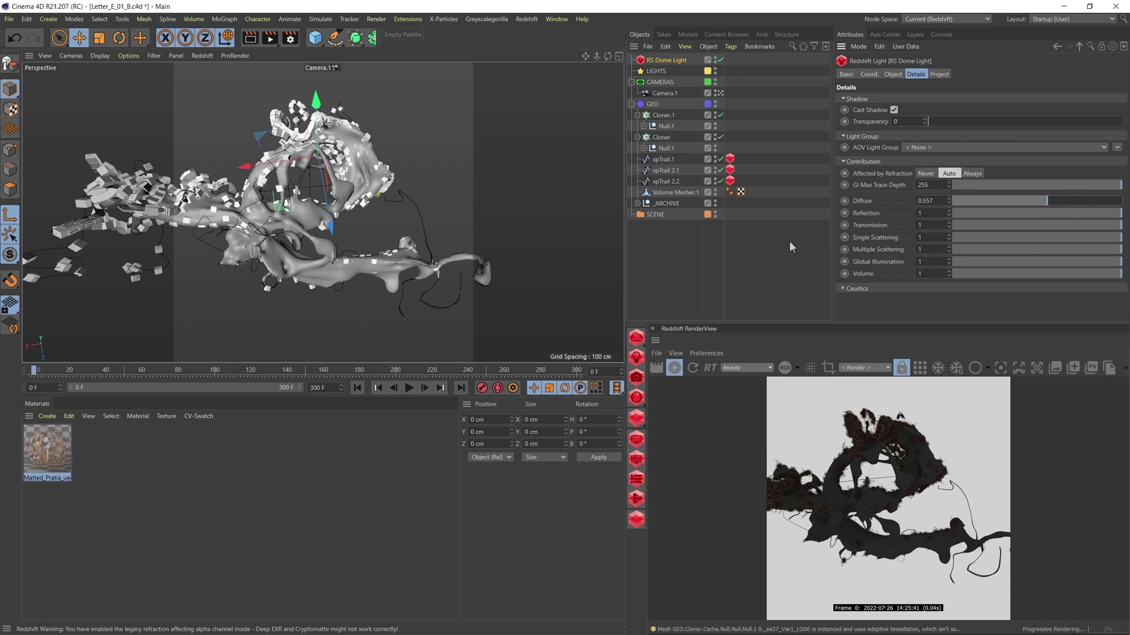
left_click(636, 358)
- Add a second dome light using the Materials 2k.hdr texture at exposure 1.4
left_click(709, 405)
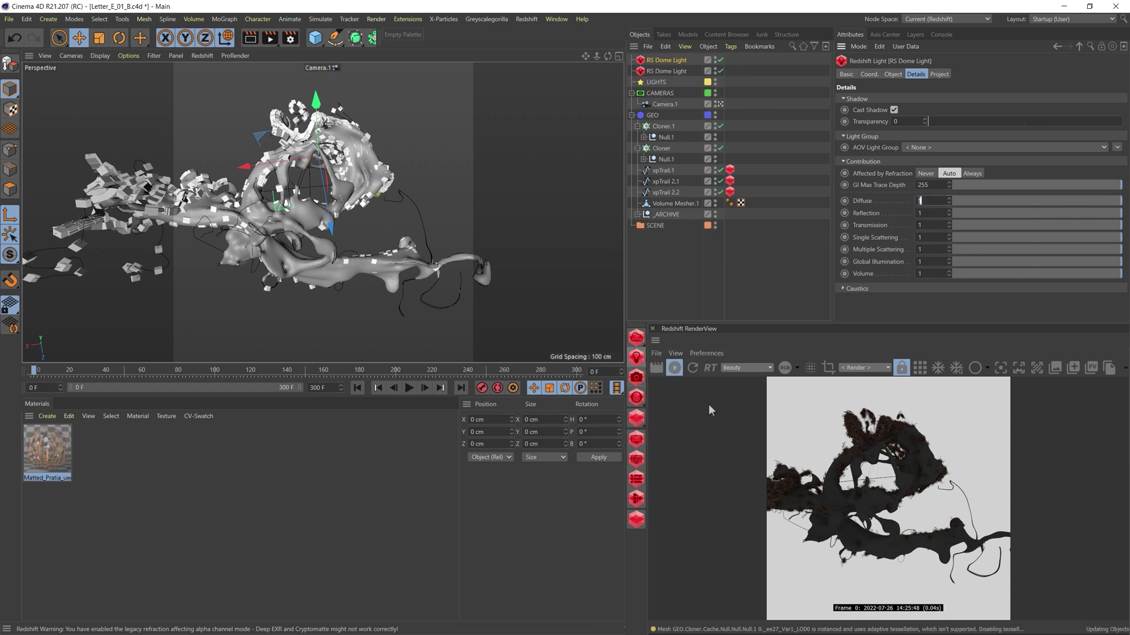
left_click(891, 74)
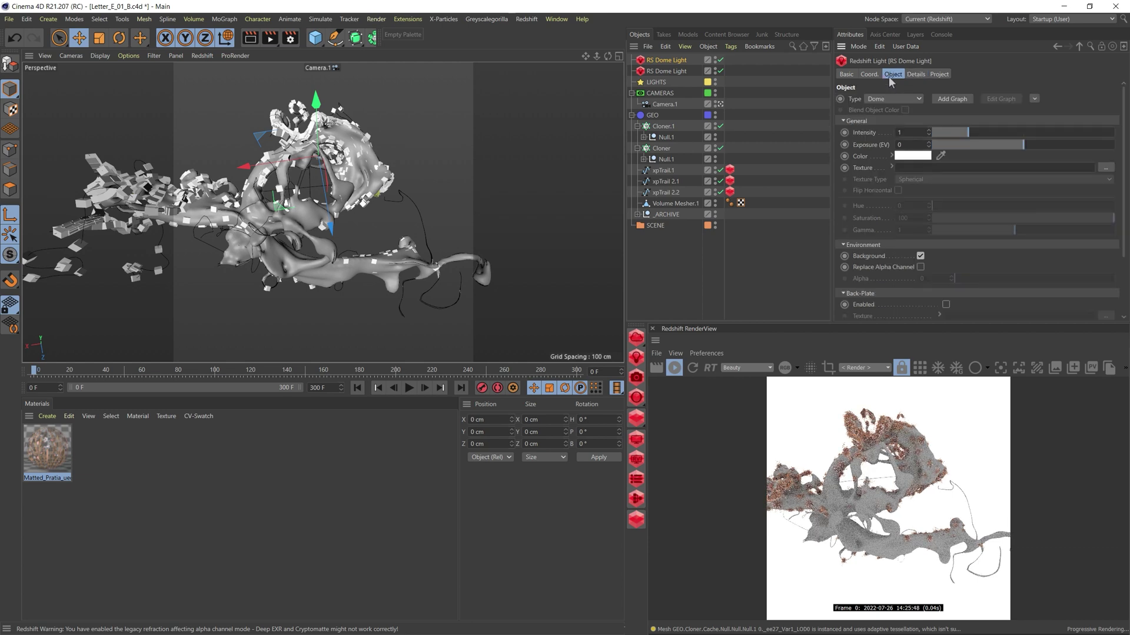
left_click(1106, 168)
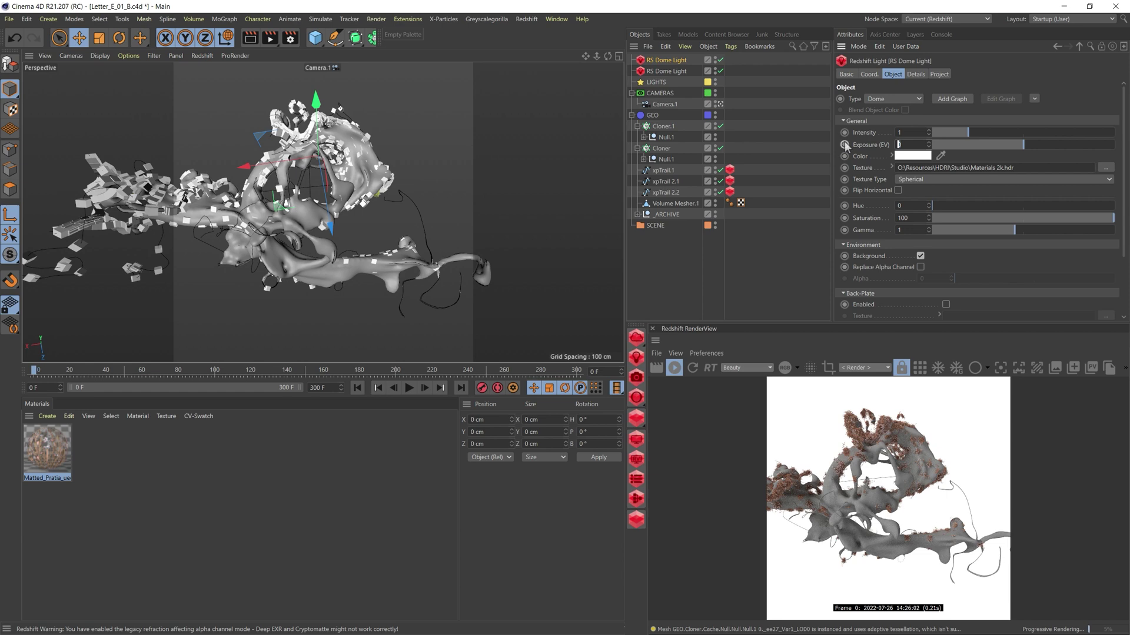
type("1.4")
key("Return")
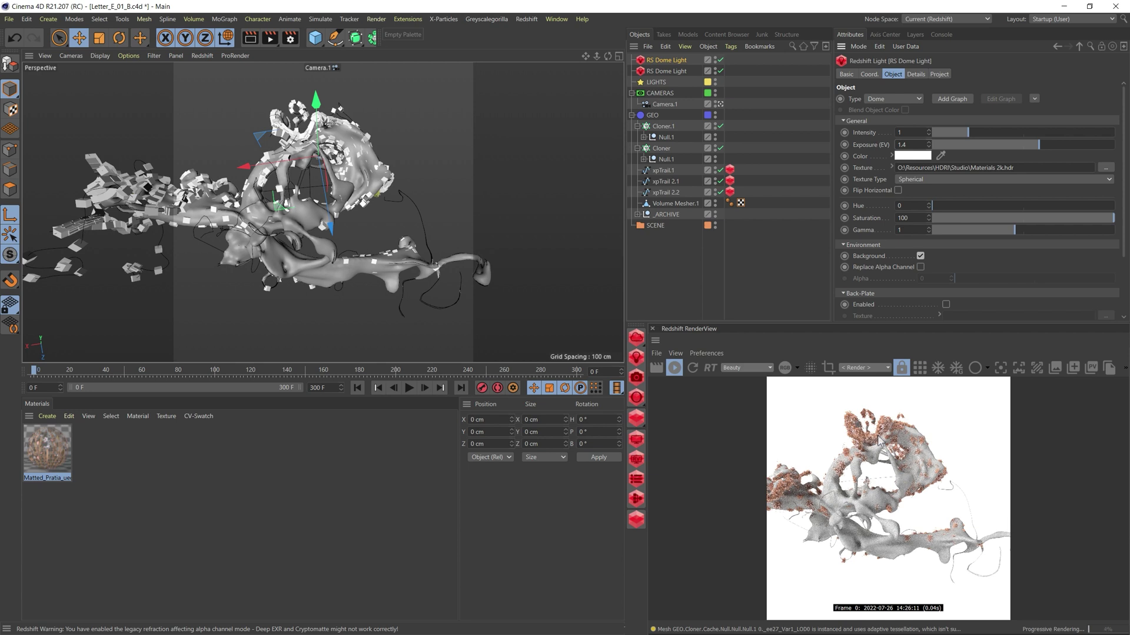
- Create a Redshift material on Volume Mesher.1 and apply the Glass preset
left_click(636, 440)
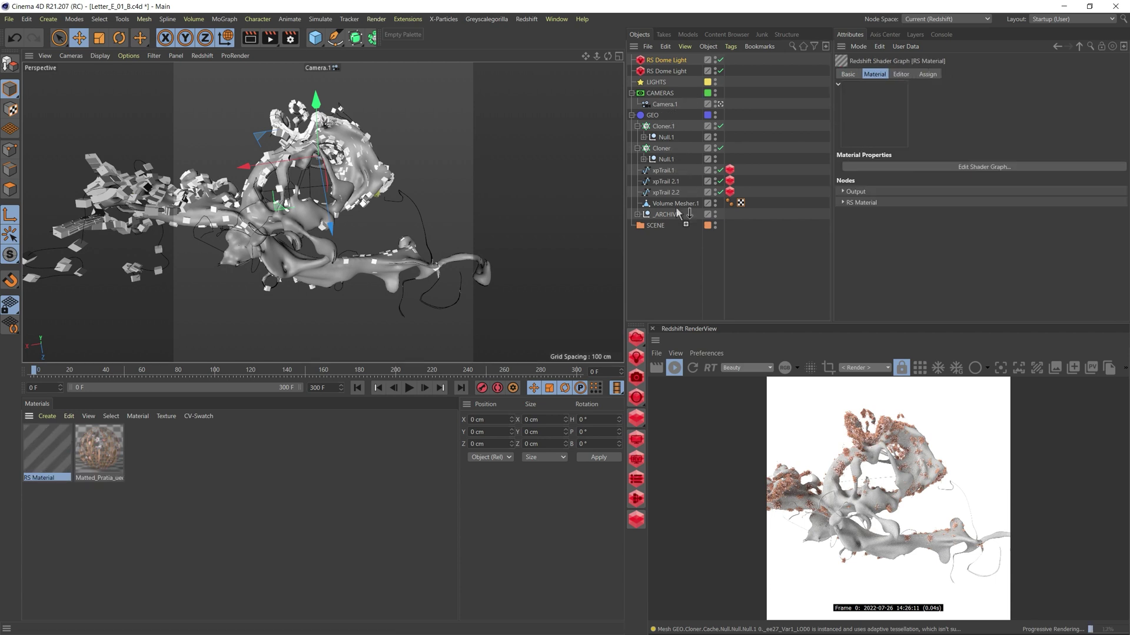
left_click_drag(680, 200, 680, 201)
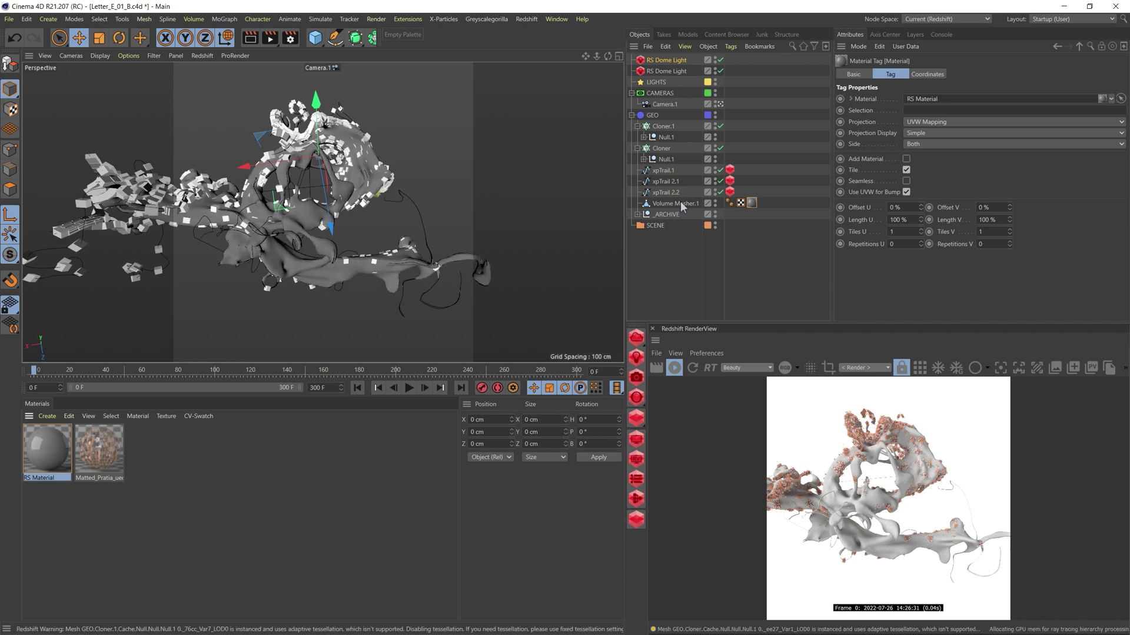
double_click(50, 451)
left_click(675, 103)
left_click(672, 122)
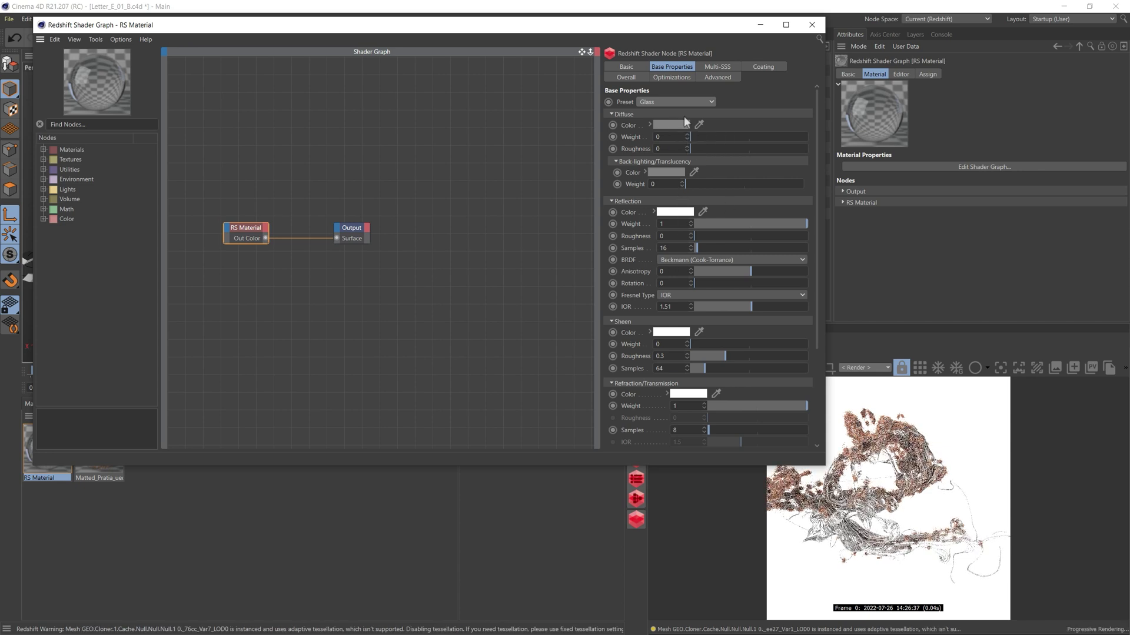
- Set reflection weight 0.35, reflection roughness 0.27 and refraction dispersion 0.8
left_click(668, 223)
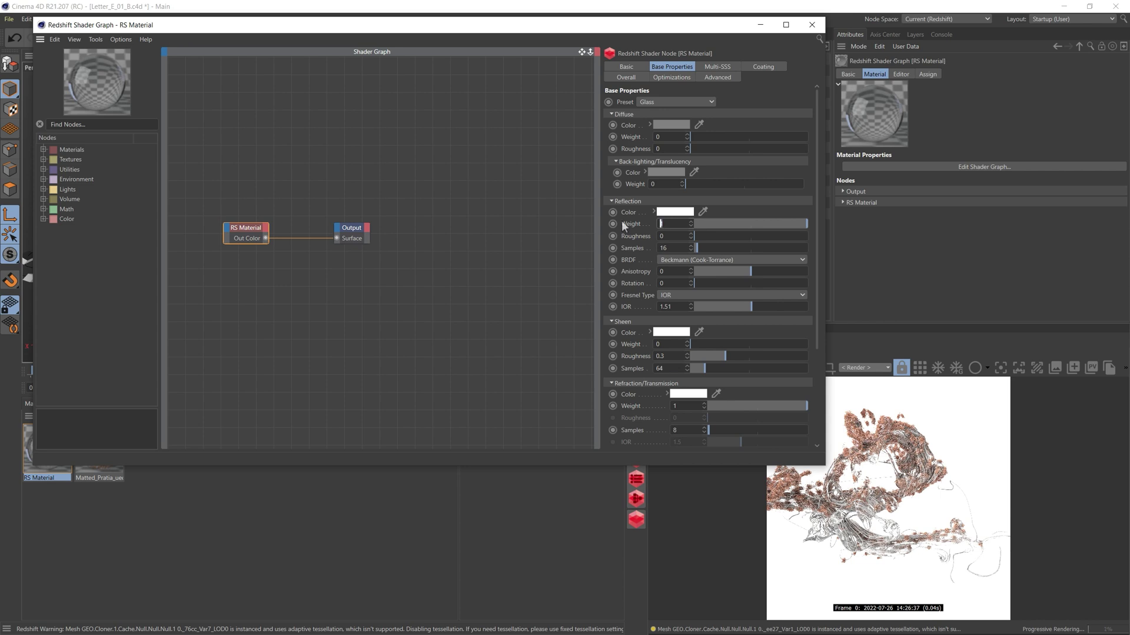
key("BackSpace")
type("35")
key("Return")
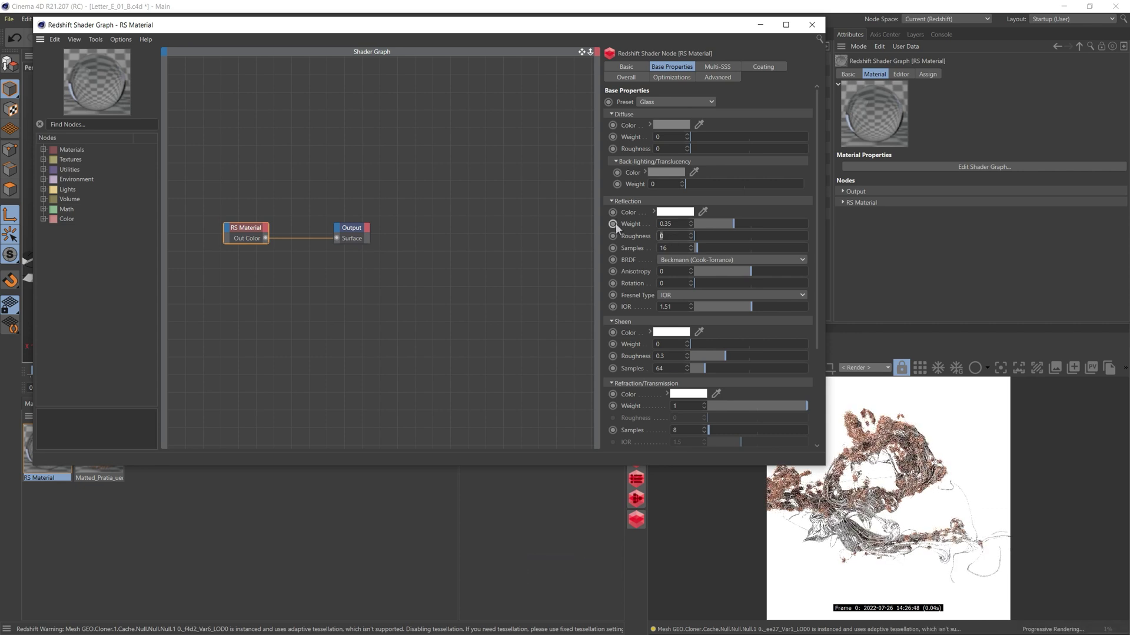
type("0.27")
key("Return")
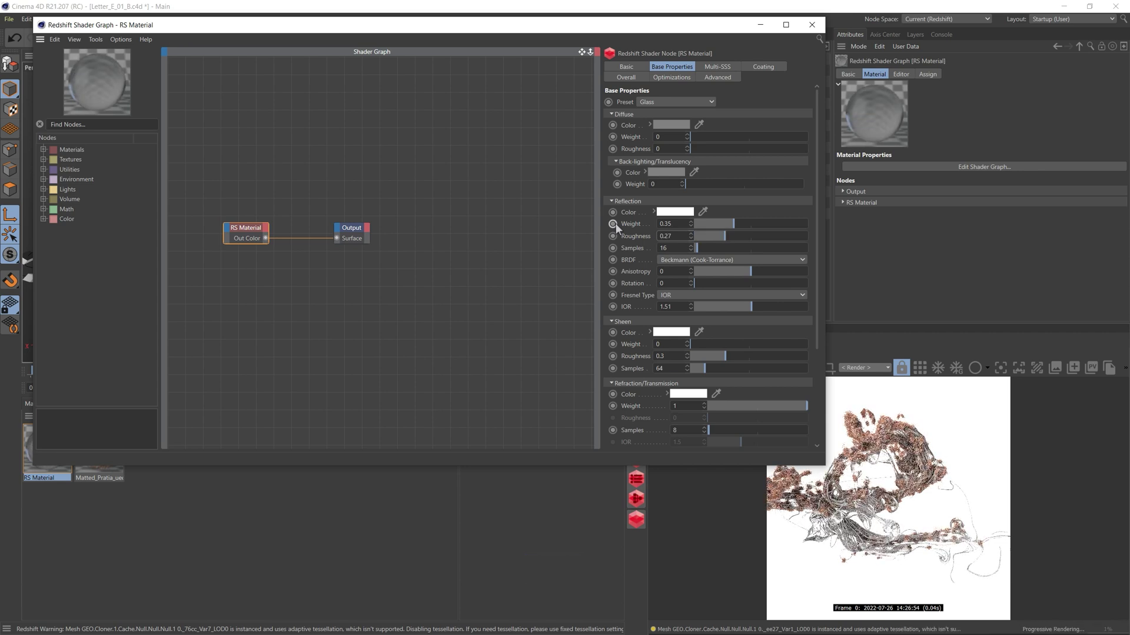
left_click_drag(817, 289, 820, 366)
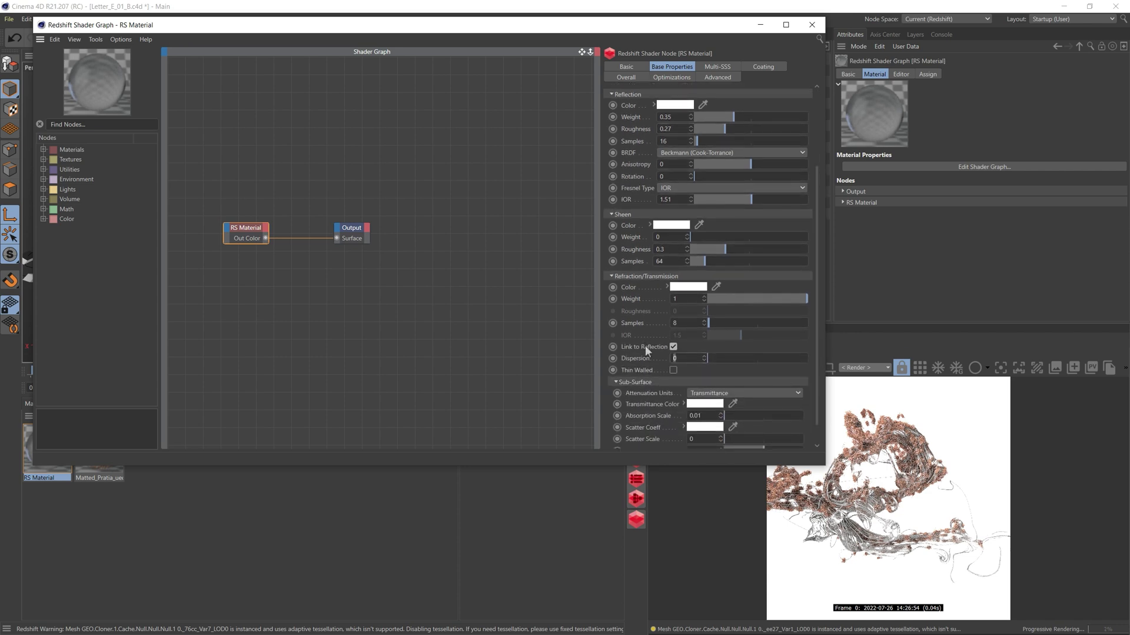
key("KP_Decimal")
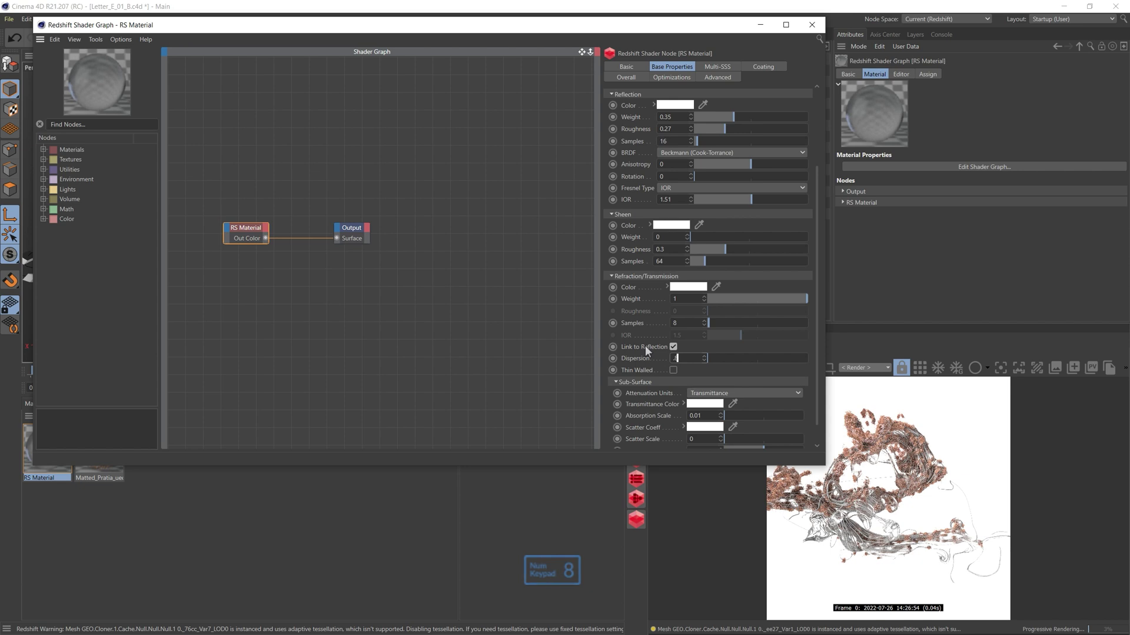
type("8")
key("Return")
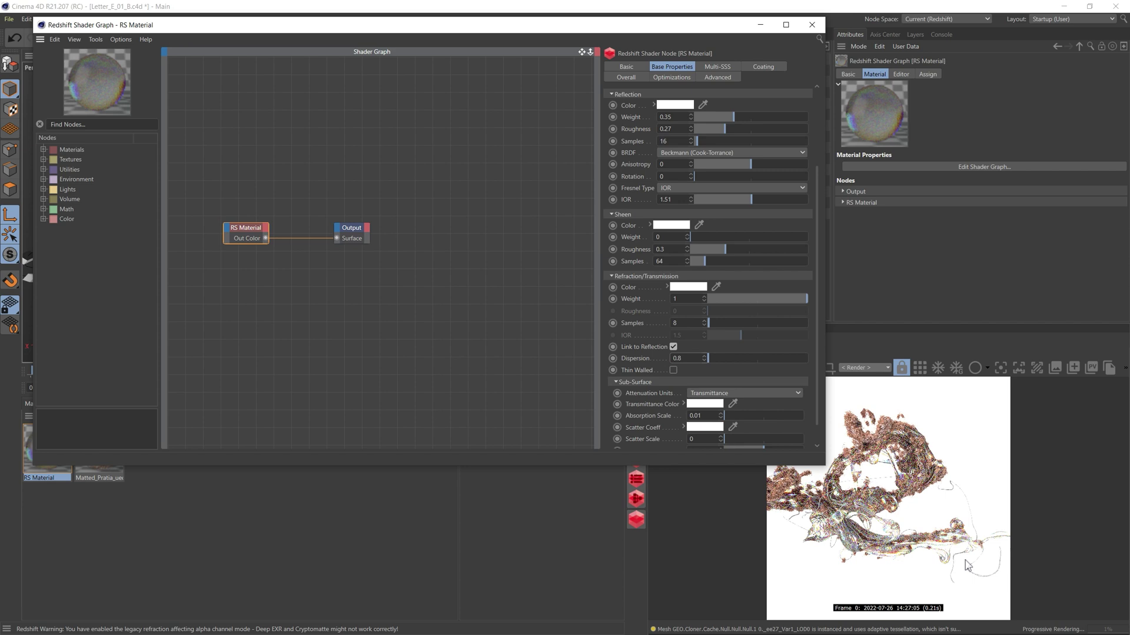
- Create RS Material.1, apply it to all three xpTrail splines and open its Shader Graph
left_click(812, 25)
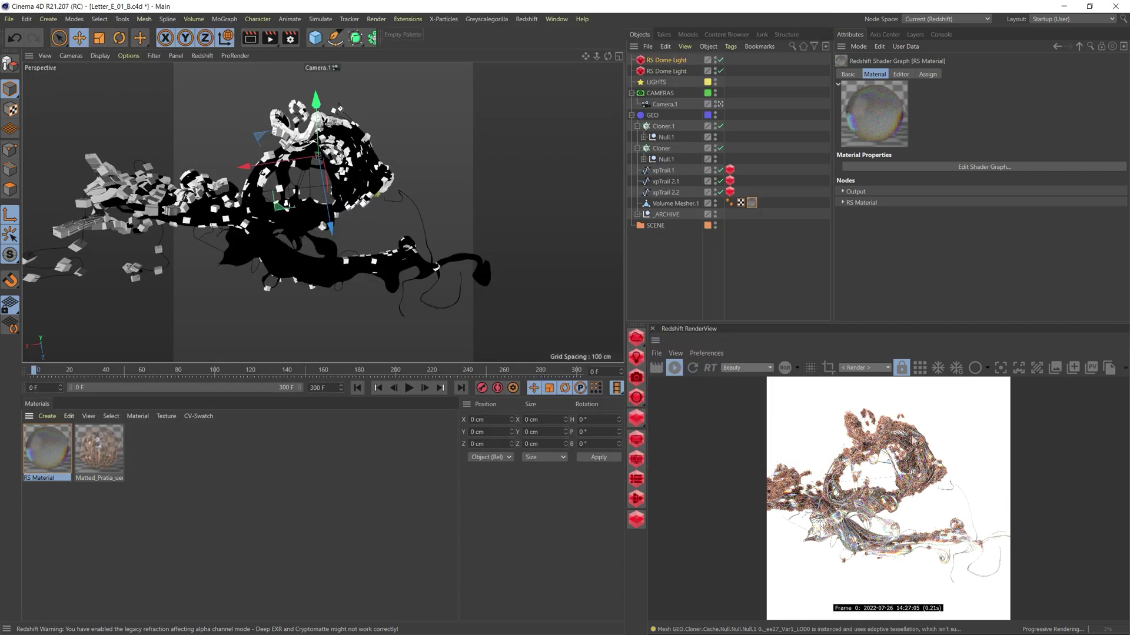
left_click(46, 417)
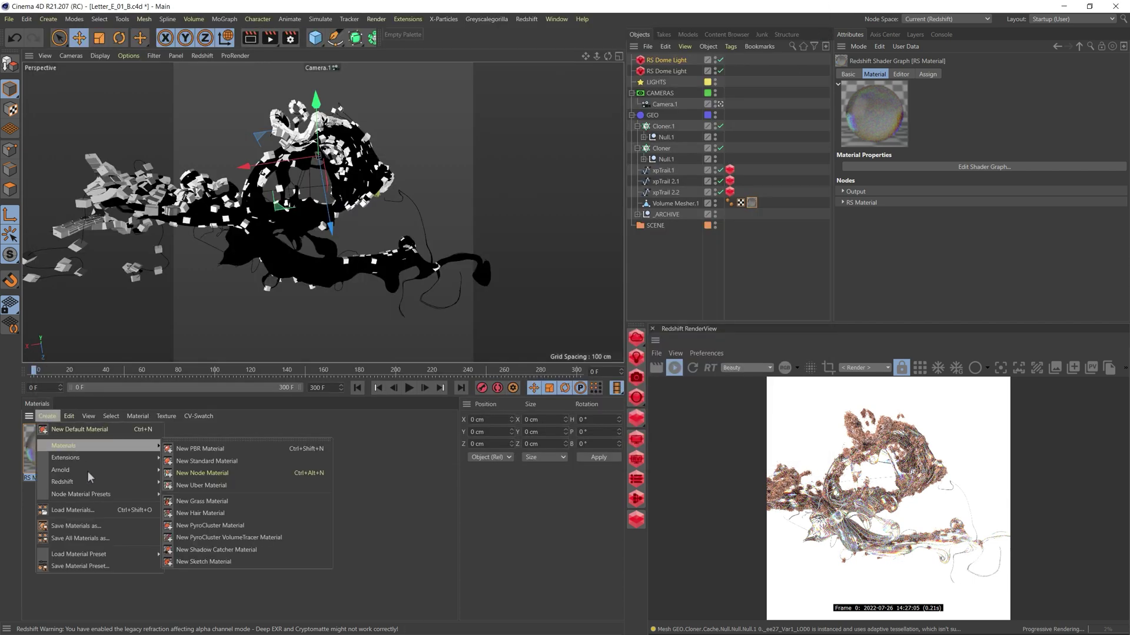
mouse_move(101, 488)
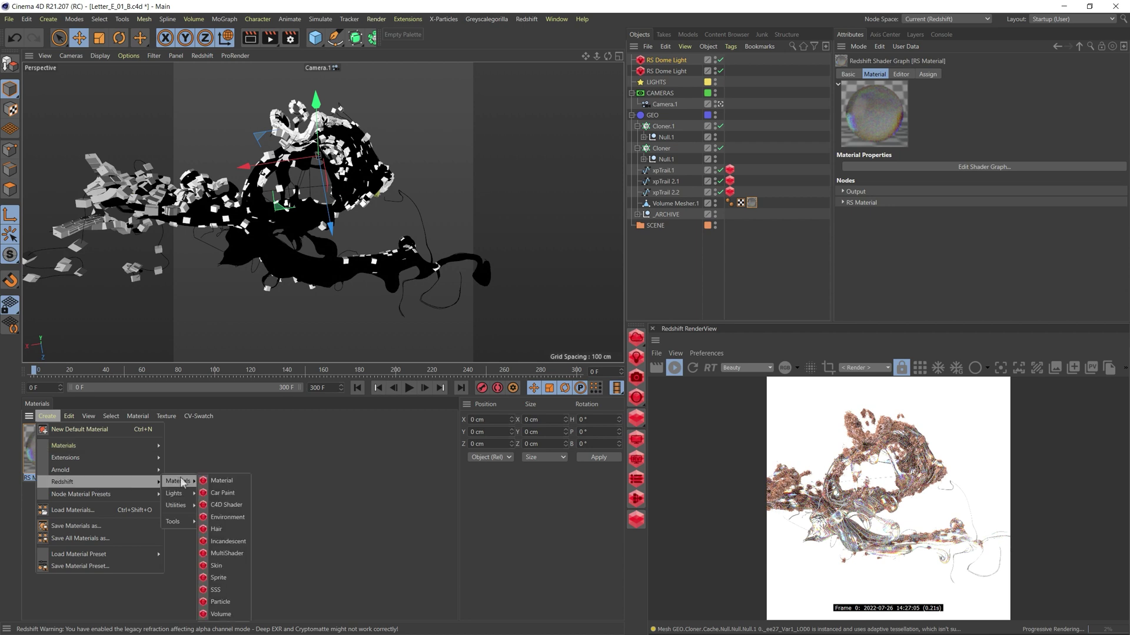
left_click(223, 479)
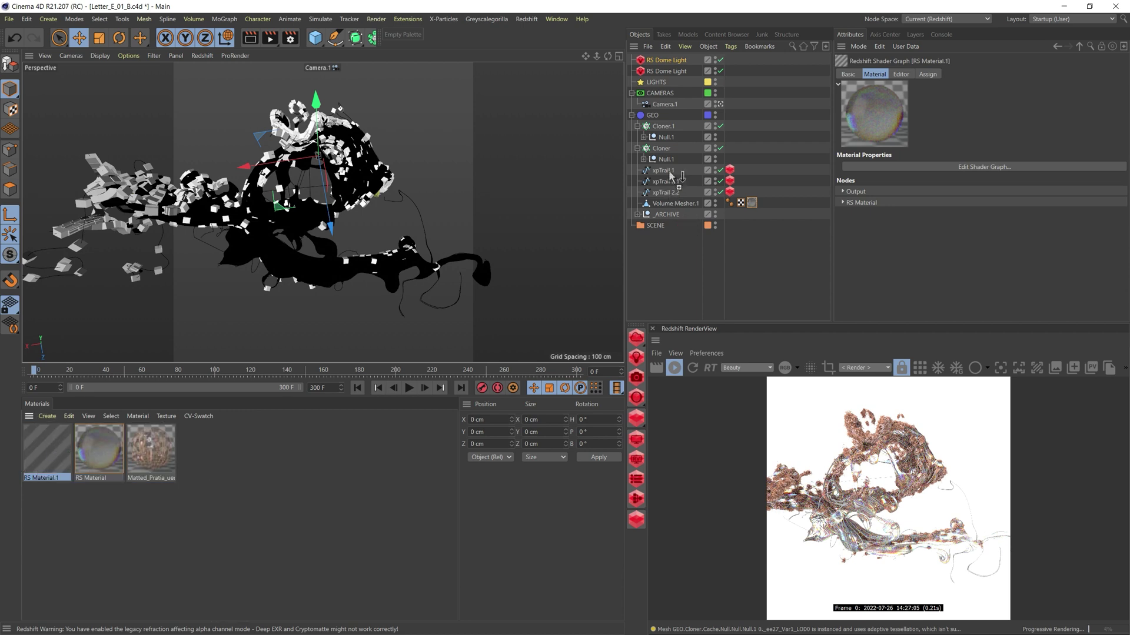
left_click_drag(671, 177, 671, 171)
left_click_drag(740, 170, 743, 193, "ctrl")
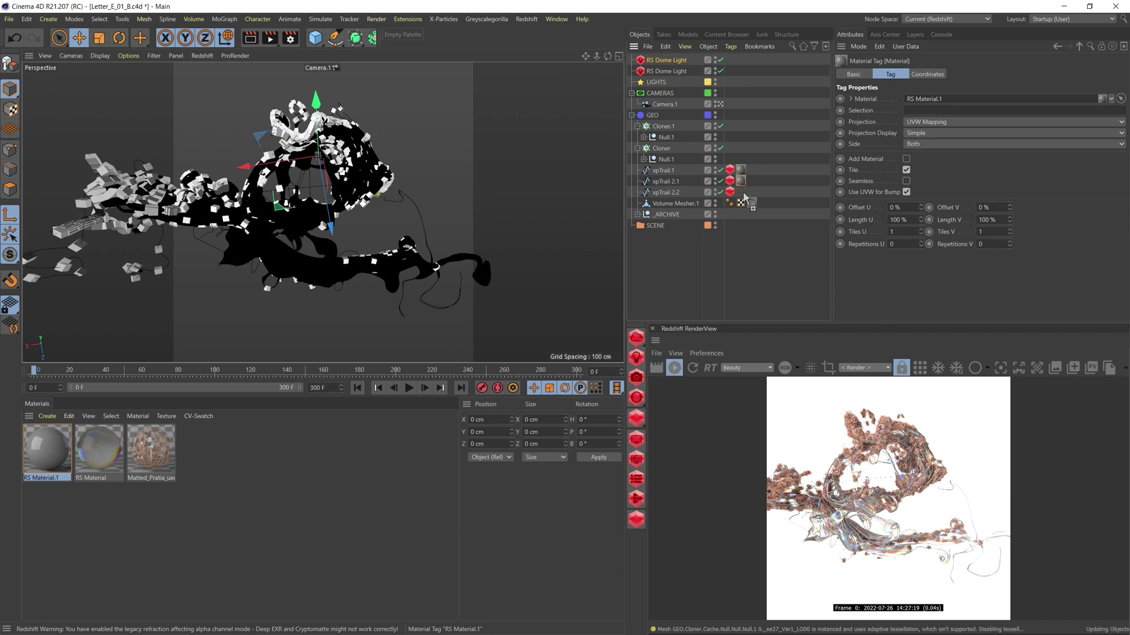
double_click(53, 462)
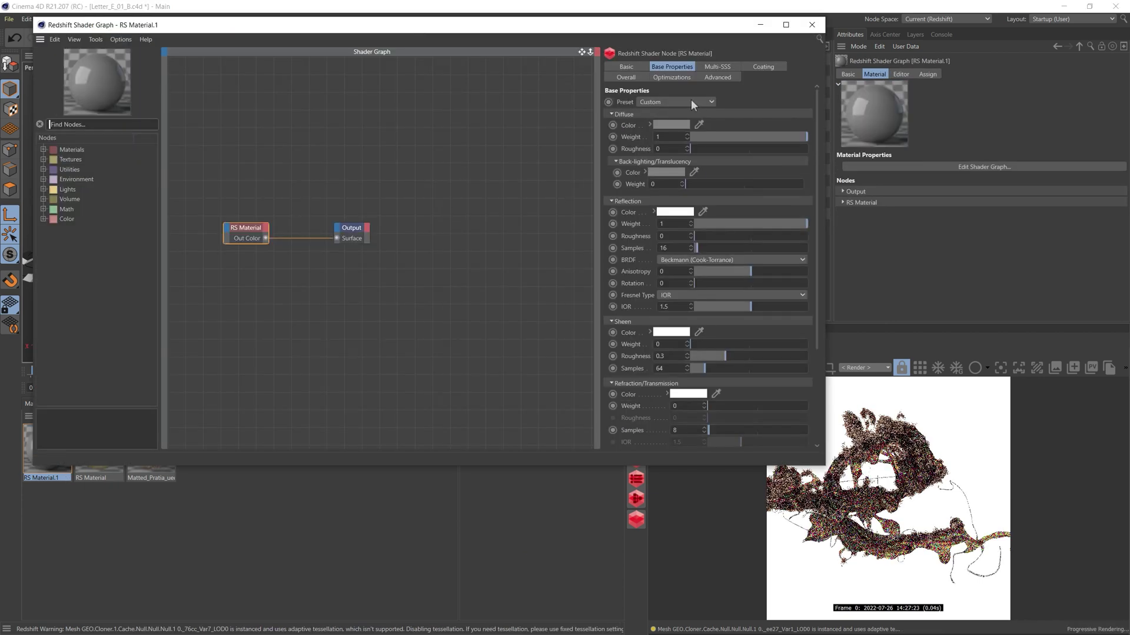
- Give it light-grey diffuse, reflection weight 0, diffuse roughness 0.477 and coating weight 0.2
left_click(682, 124)
left_click_drag(759, 145, 758, 143)
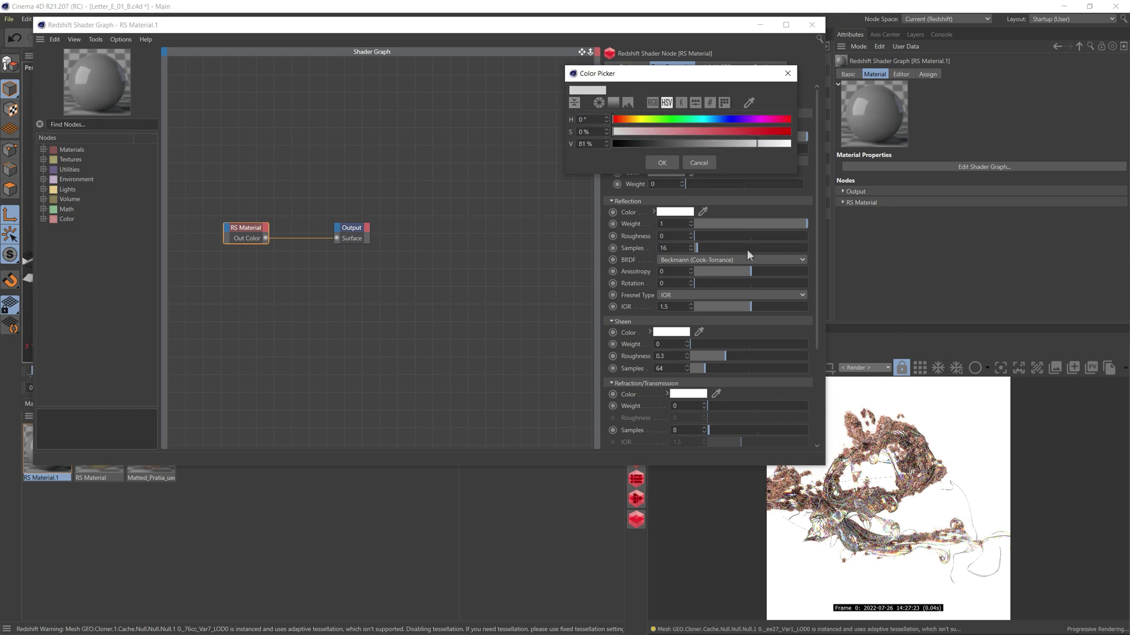
left_click(669, 166)
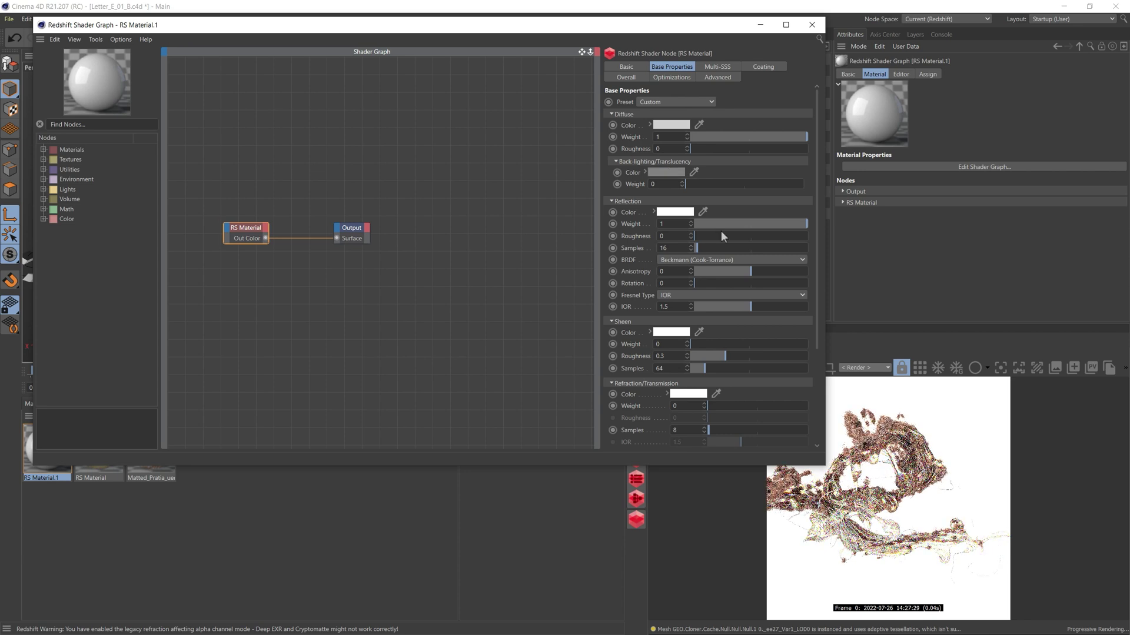
left_click_drag(724, 226, 675, 226)
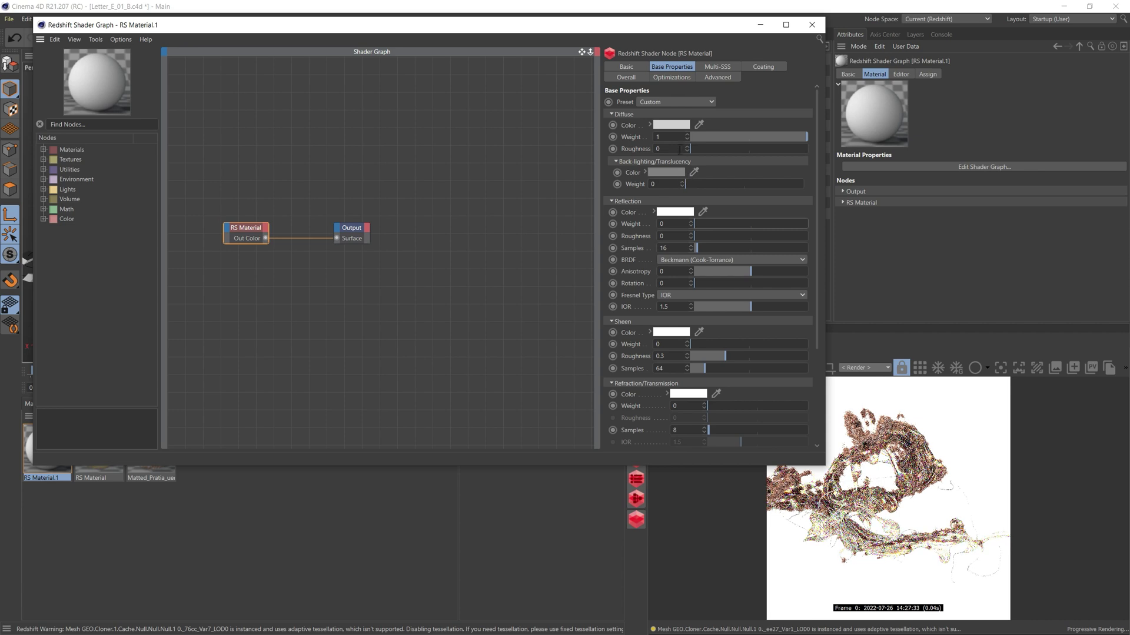
left_click_drag(701, 149, 749, 149)
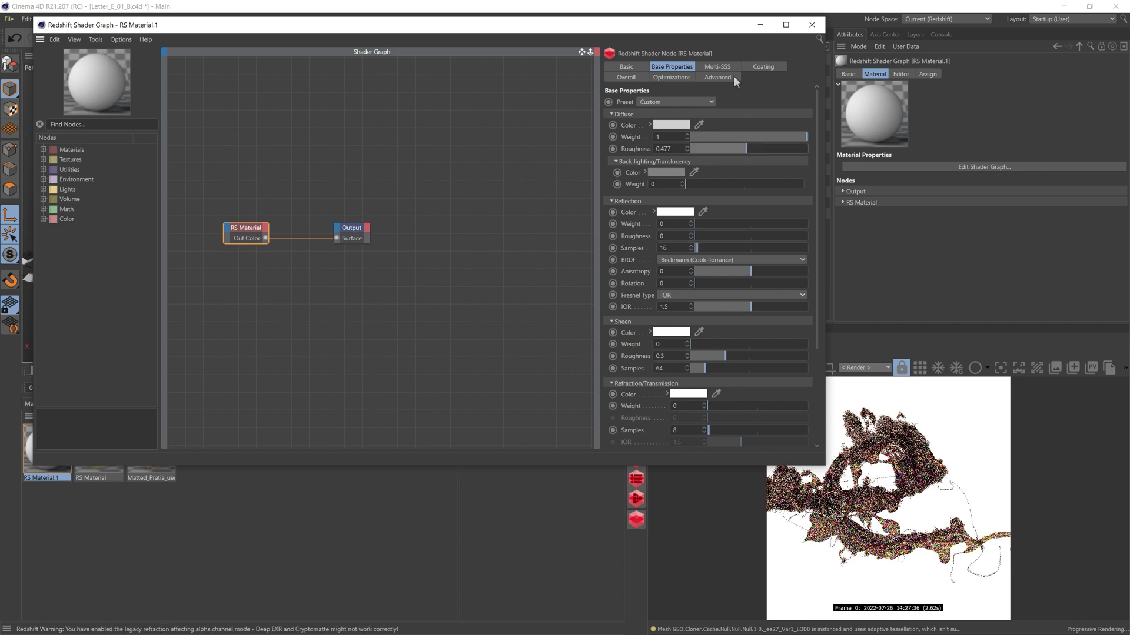
left_click(753, 67)
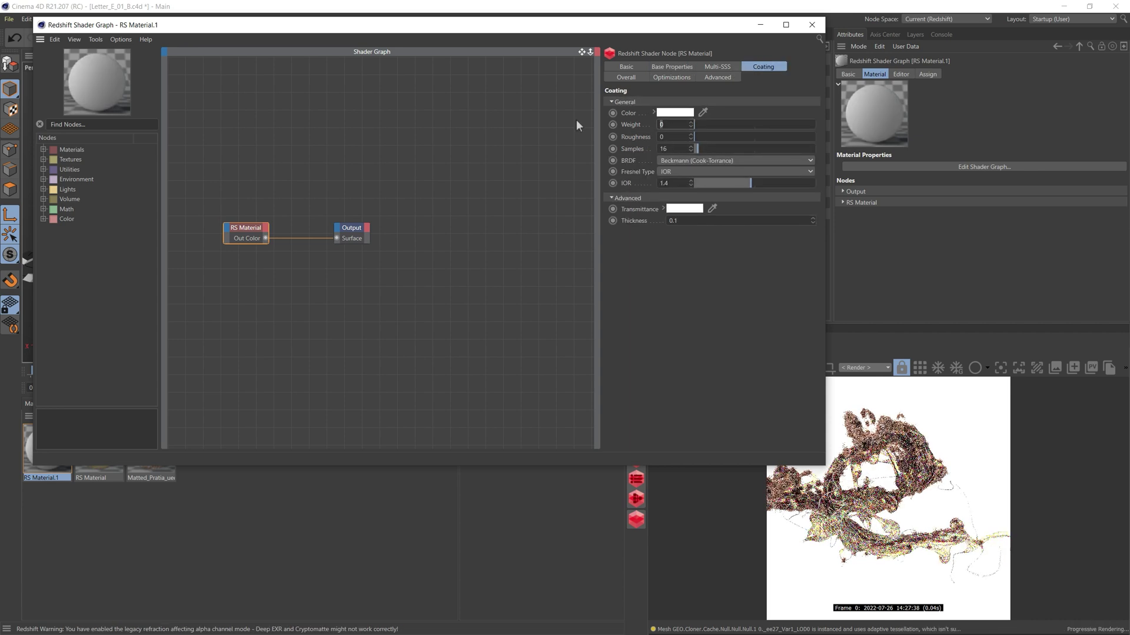
type("0.2")
key("Return")
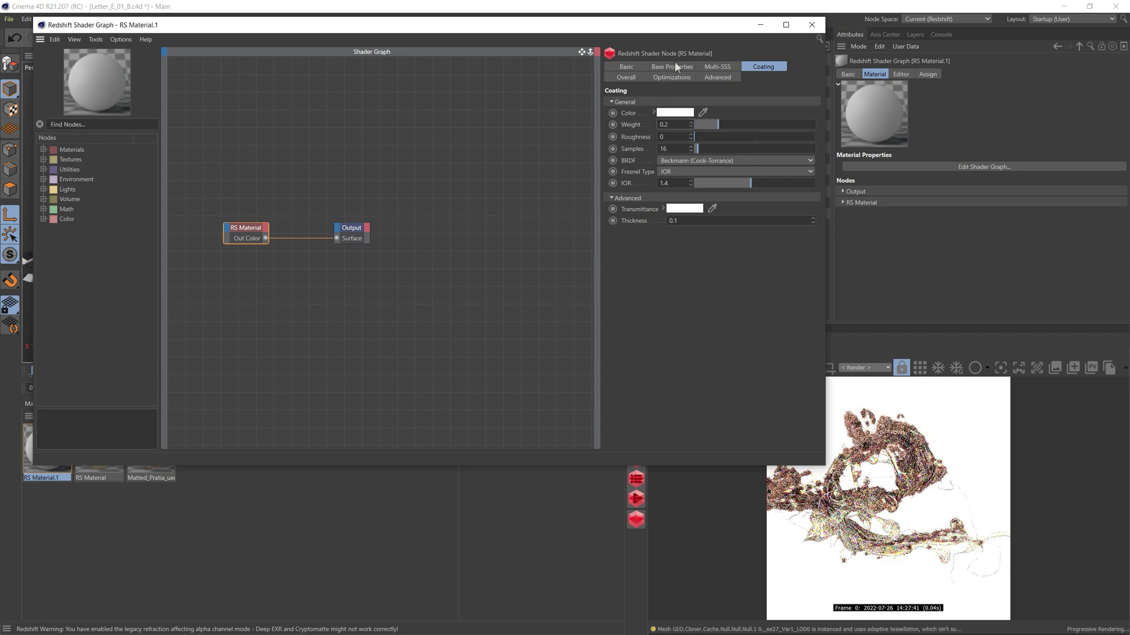
left_click(812, 25)
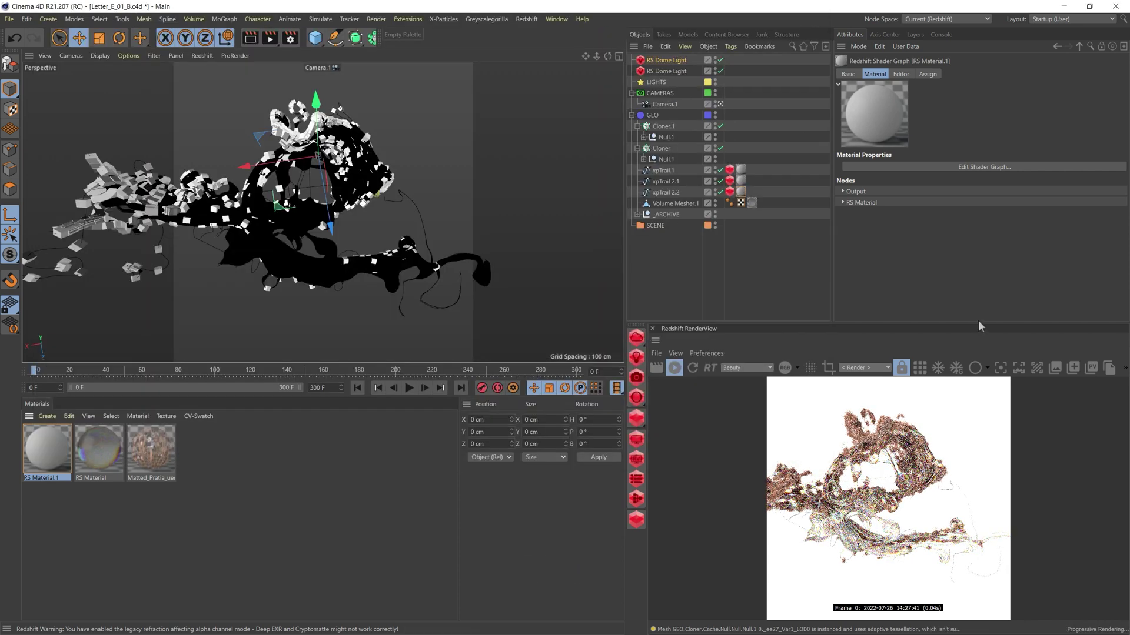
- Review Letter_E_Final's BG, dome and area lights and spheres, and enable bucket rendering
left_click(921, 368)
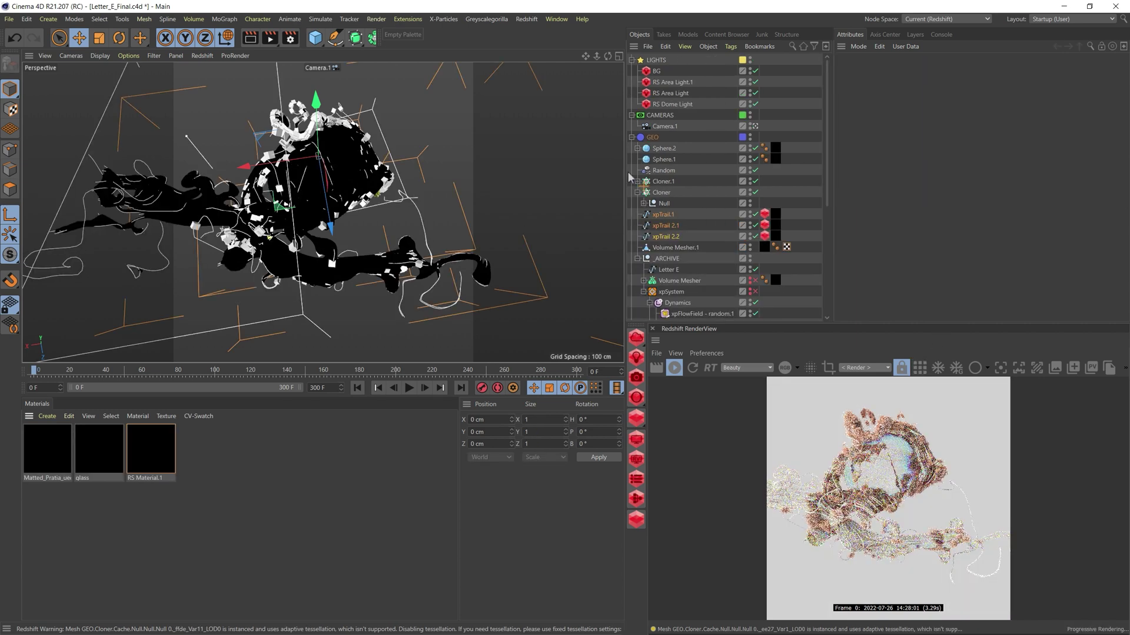
left_click(639, 259)
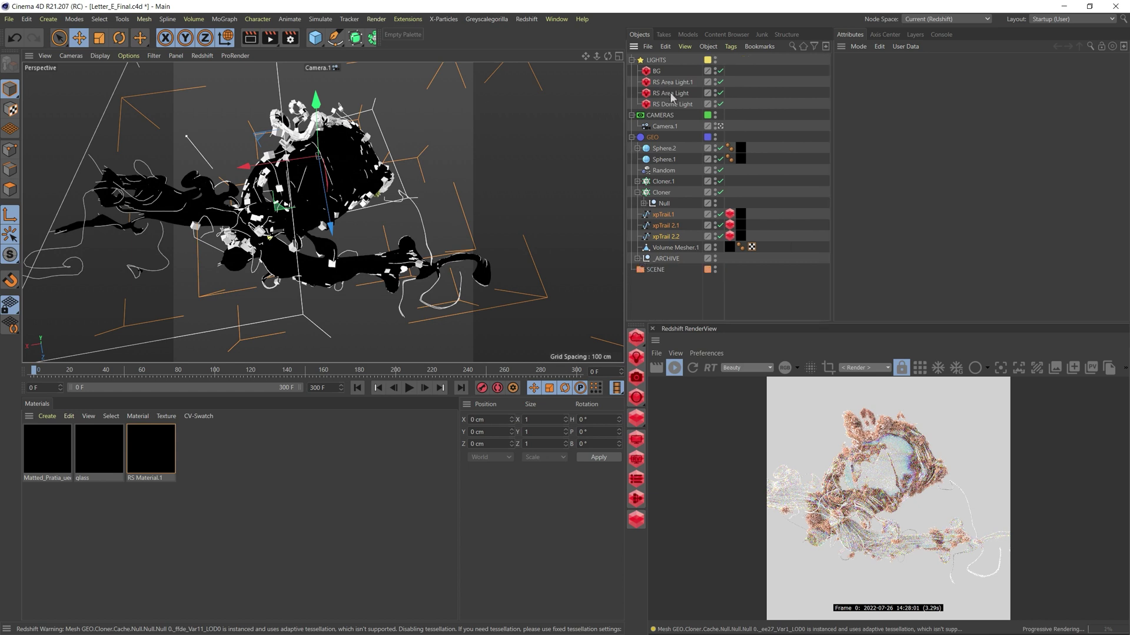
left_click(659, 72)
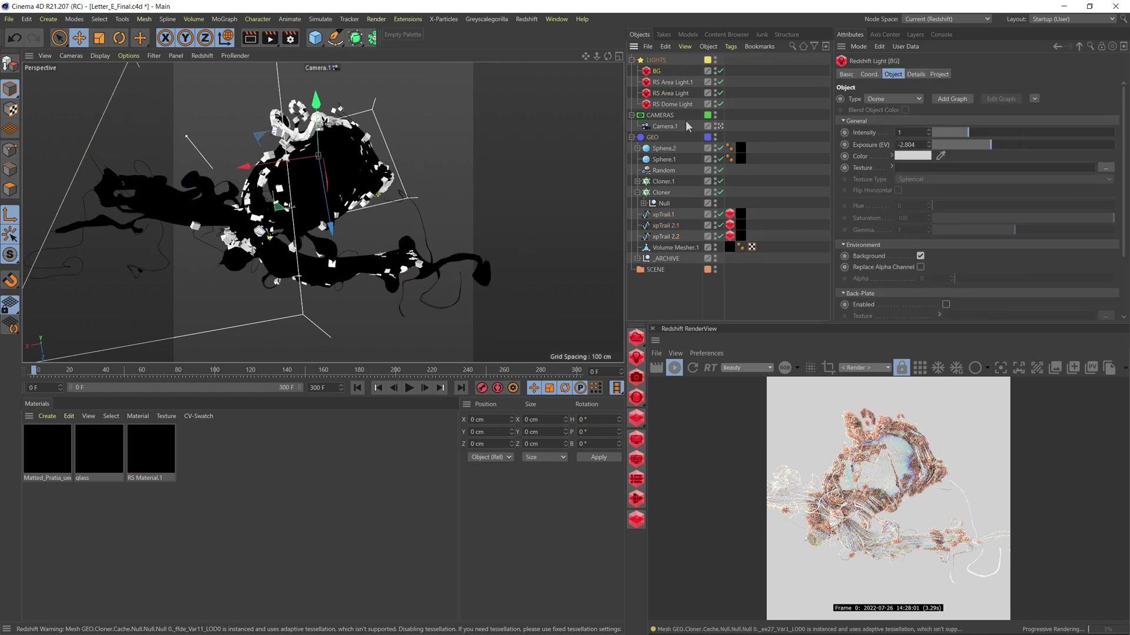
left_click(673, 104)
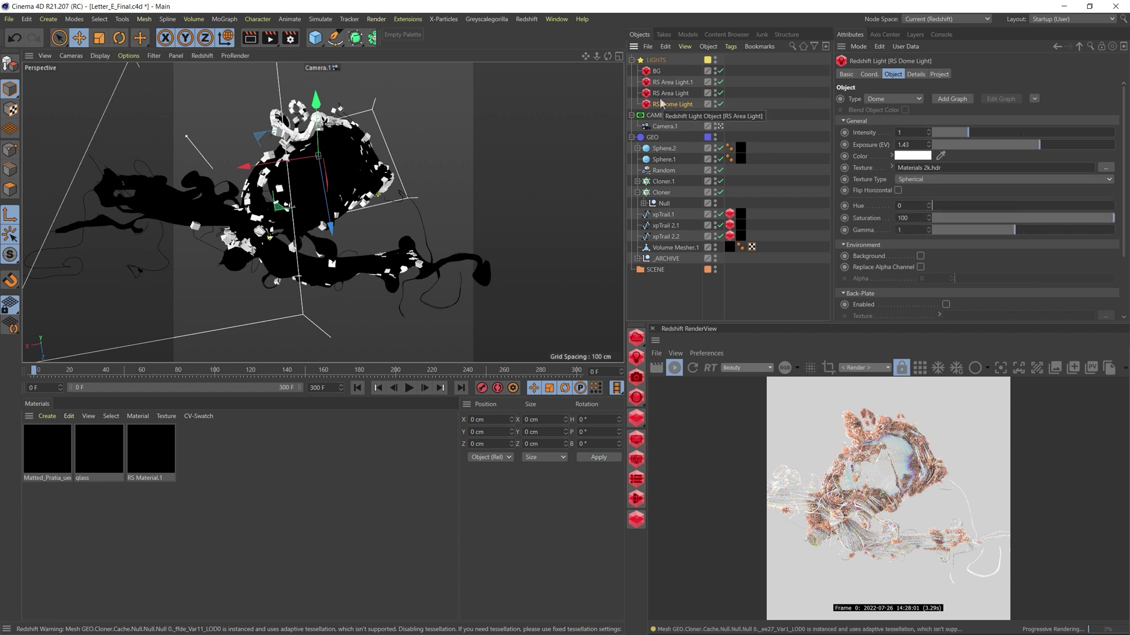
left_click(675, 93)
left_click(675, 83)
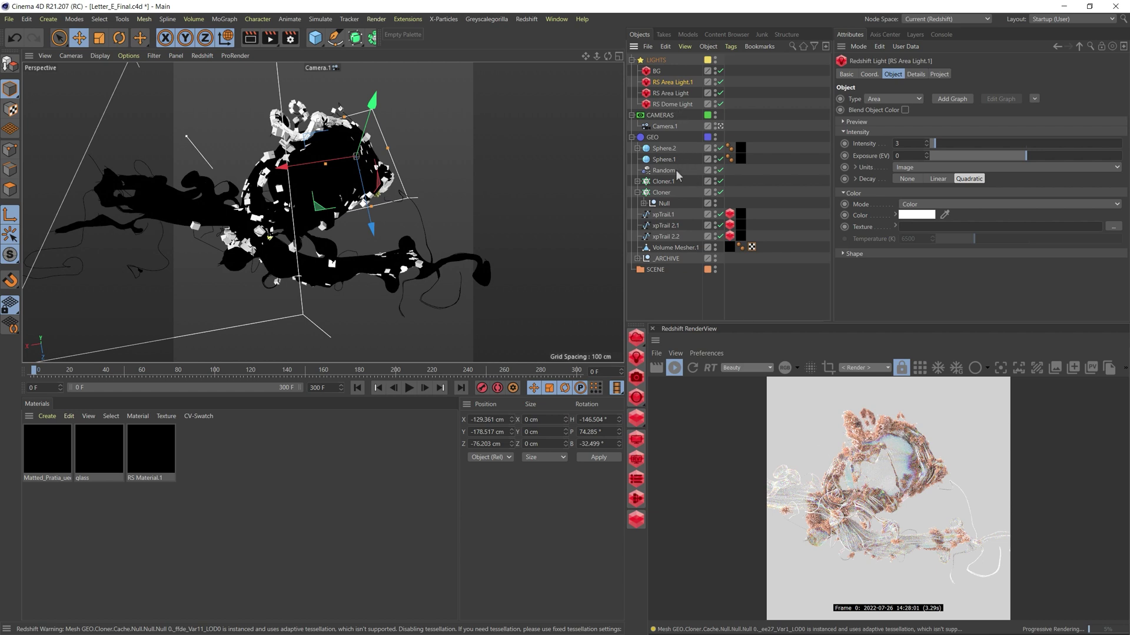
left_click(664, 149)
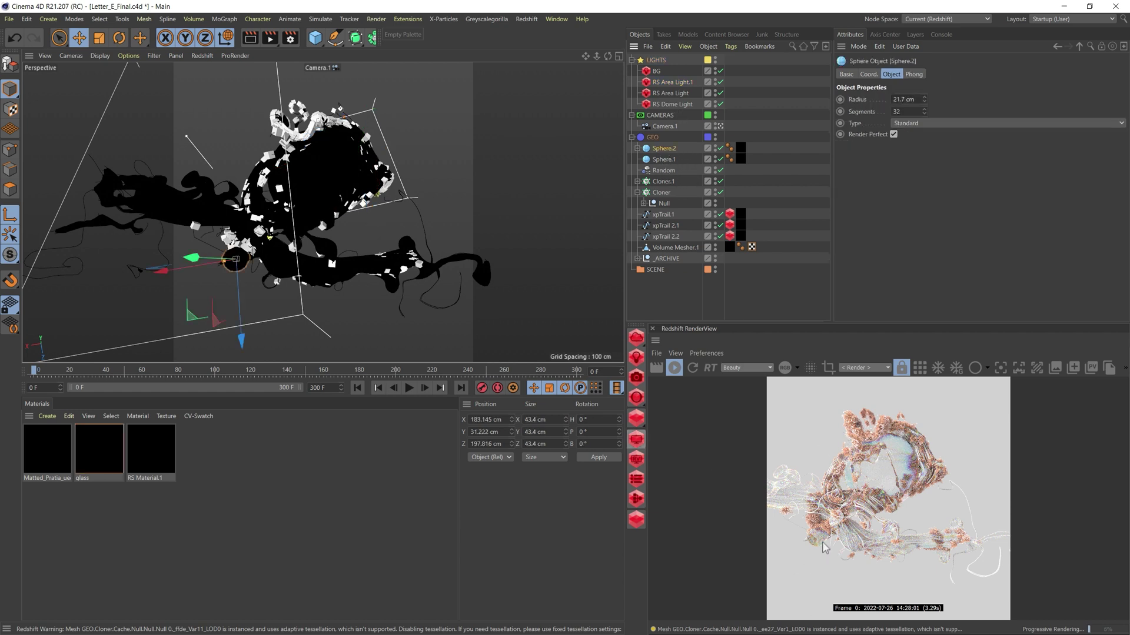
left_click(664, 159)
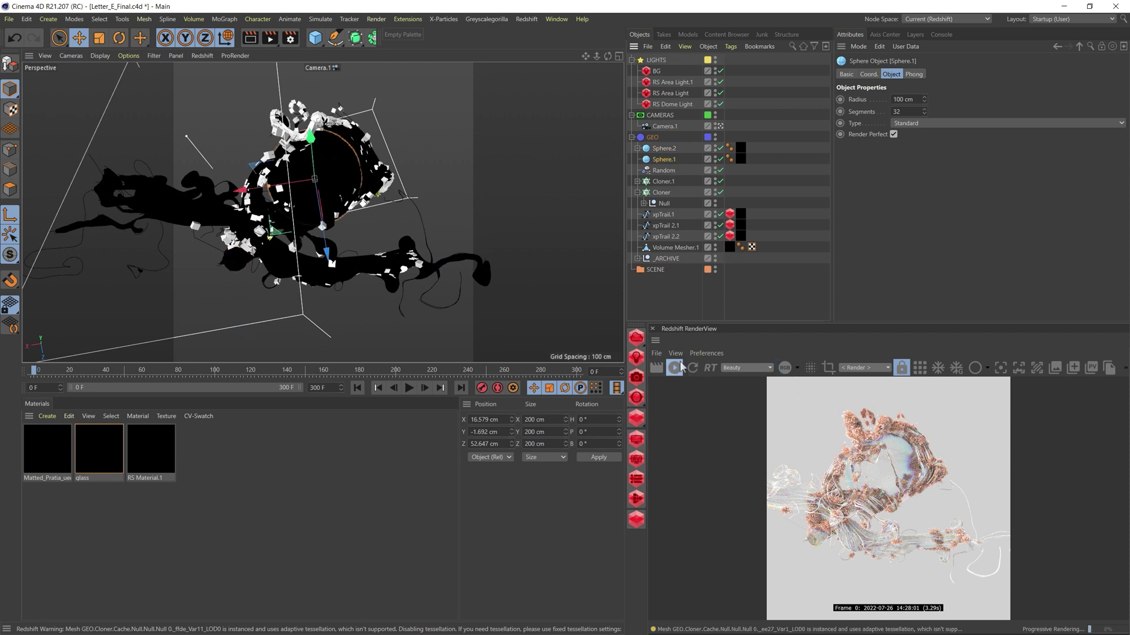
left_click(919, 368)
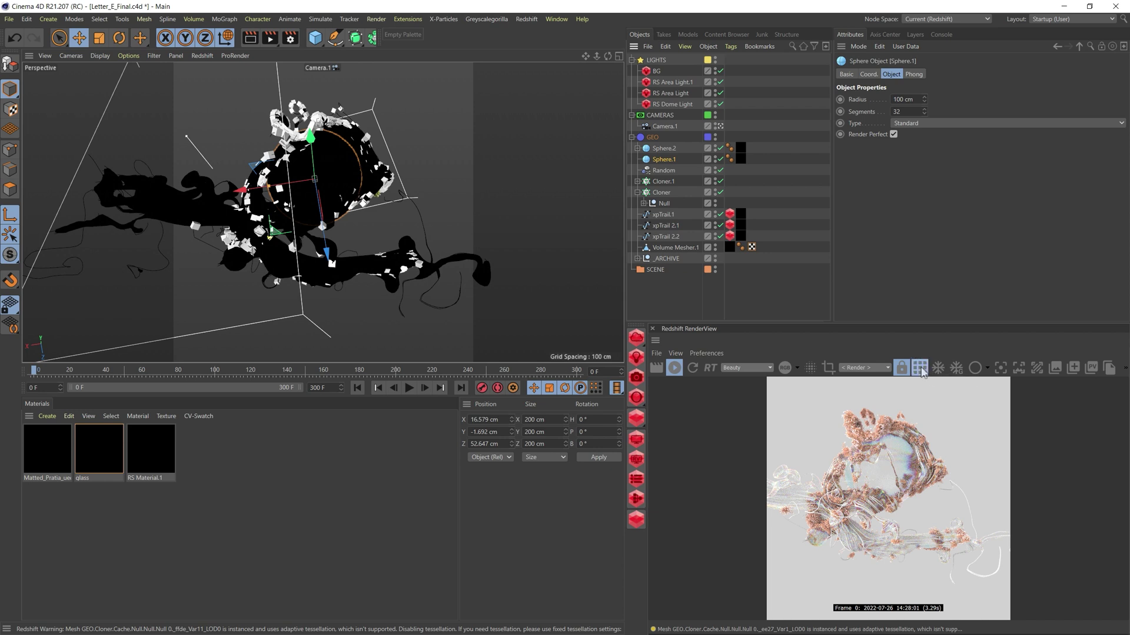